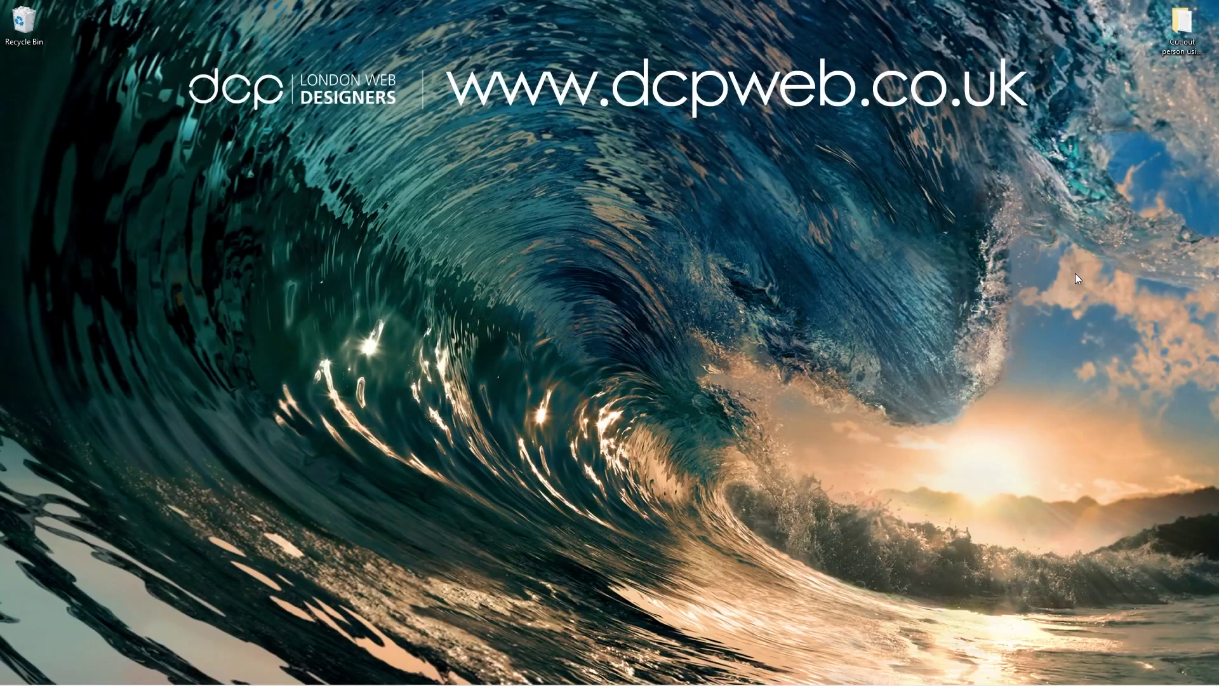
Preview the skateboarder photo and the sunset photo in the "Cut out person using Photoshop 2021 - Magic Wand Tutorial" folder
{"action": "double_click", "coordinate": [1181, 26]}
{"action": "left_click", "coordinate": [608, 274]}
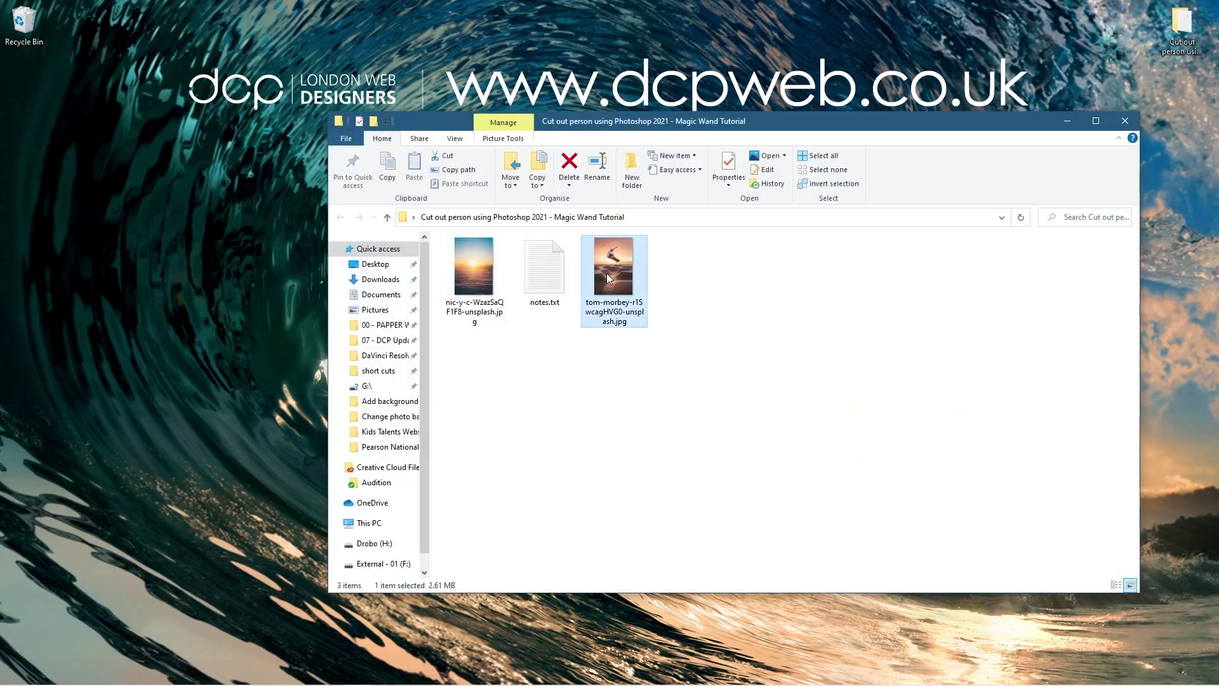
{"action": "double_click", "coordinate": [608, 278]}
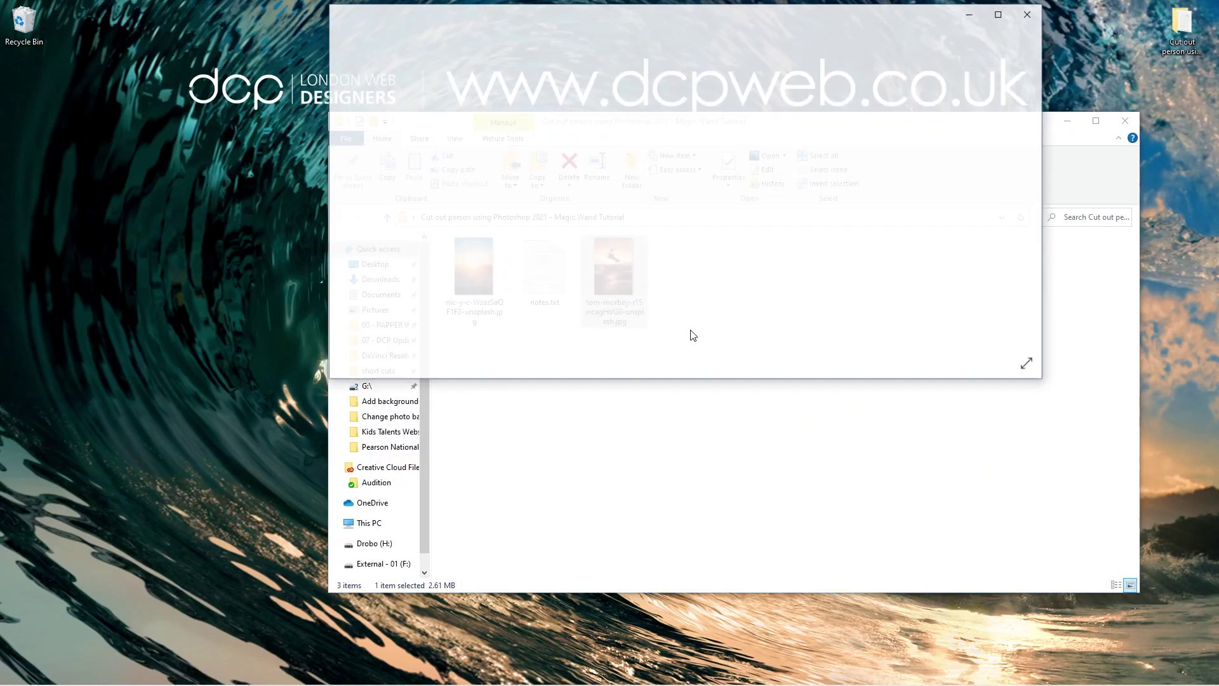
{"action": "scroll", "coordinate": [701, 143], "scroll_direction": "up", "scroll_amount": 3}
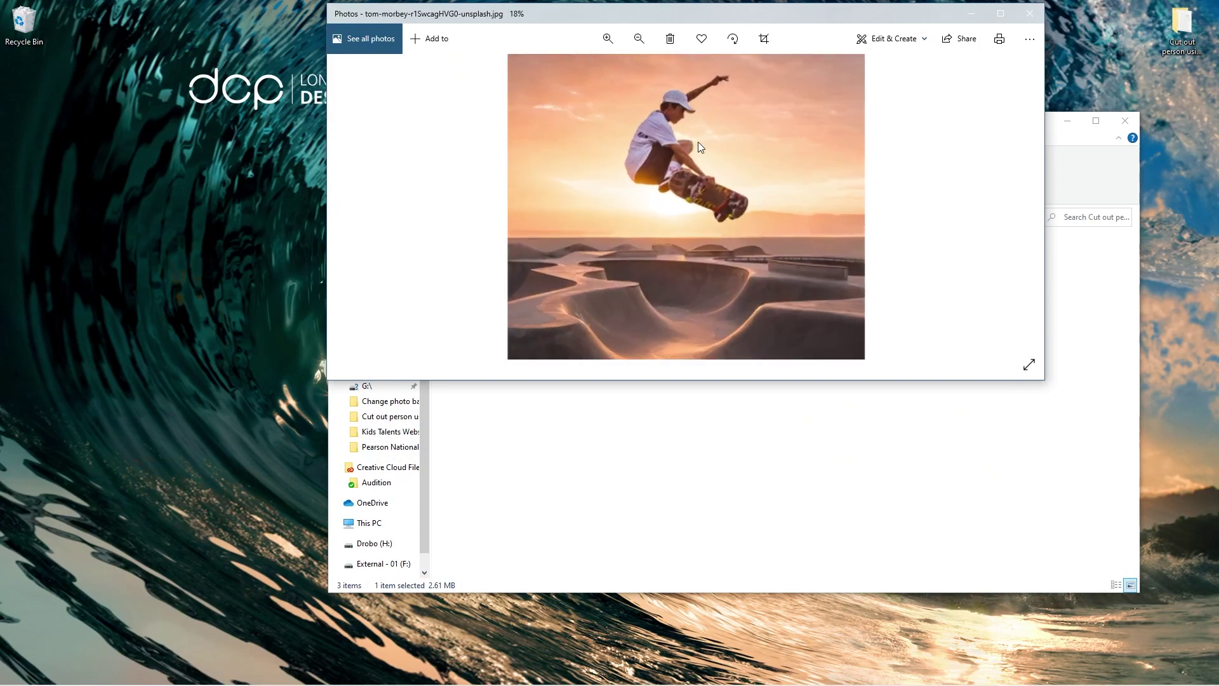
{"action": "left_click", "coordinate": [1029, 14]}
{"action": "left_click", "coordinate": [482, 260]}
{"action": "double_click", "coordinate": [482, 261]}
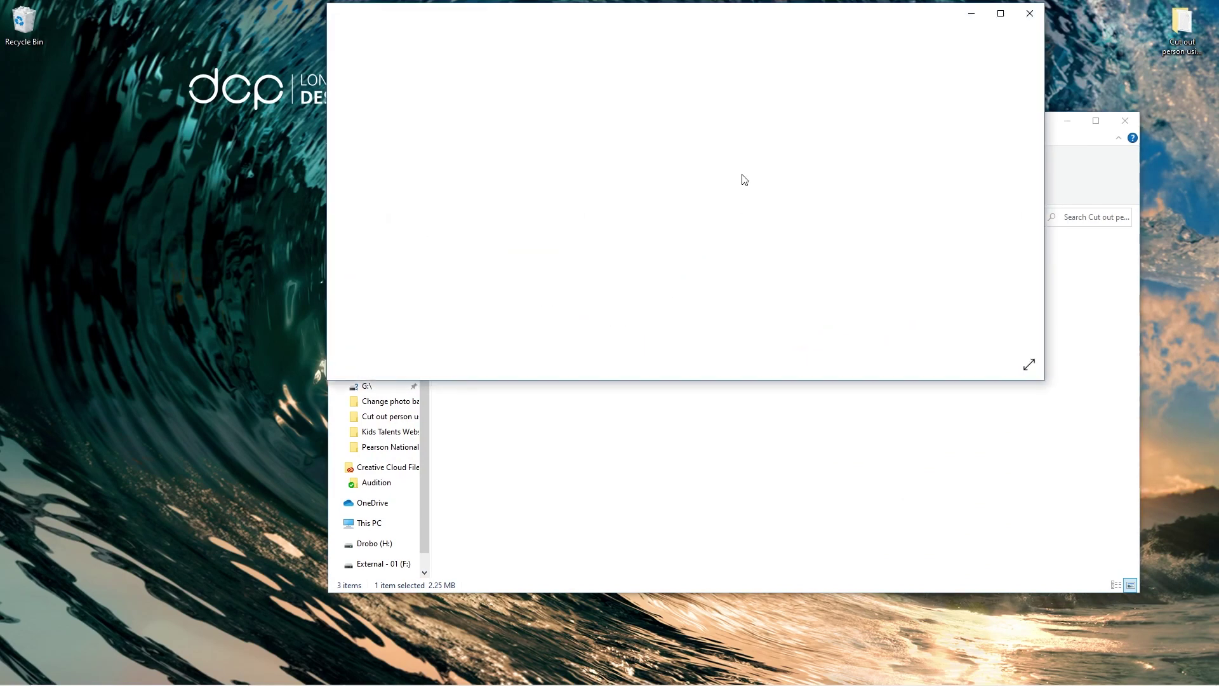
{"action": "left_click", "coordinate": [1041, 17]}
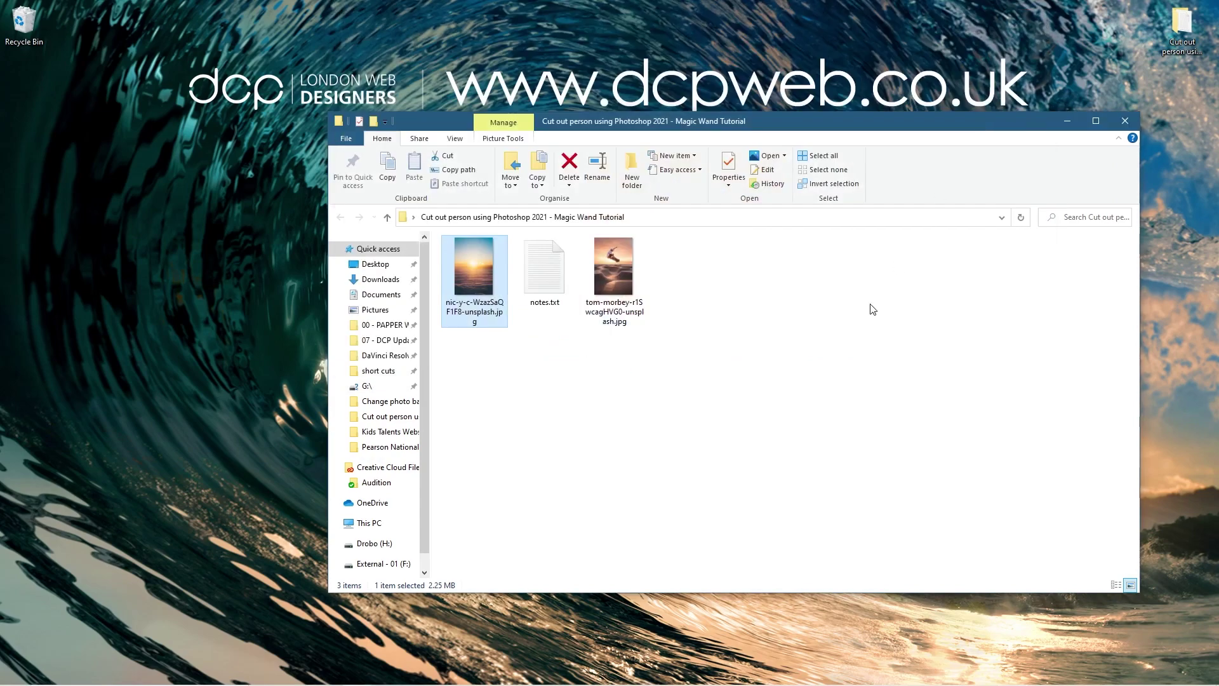
Switch to Photoshop and open the skateboarder JPG from the tutorial folder as a new document
{"action": "key", "text": "super"}
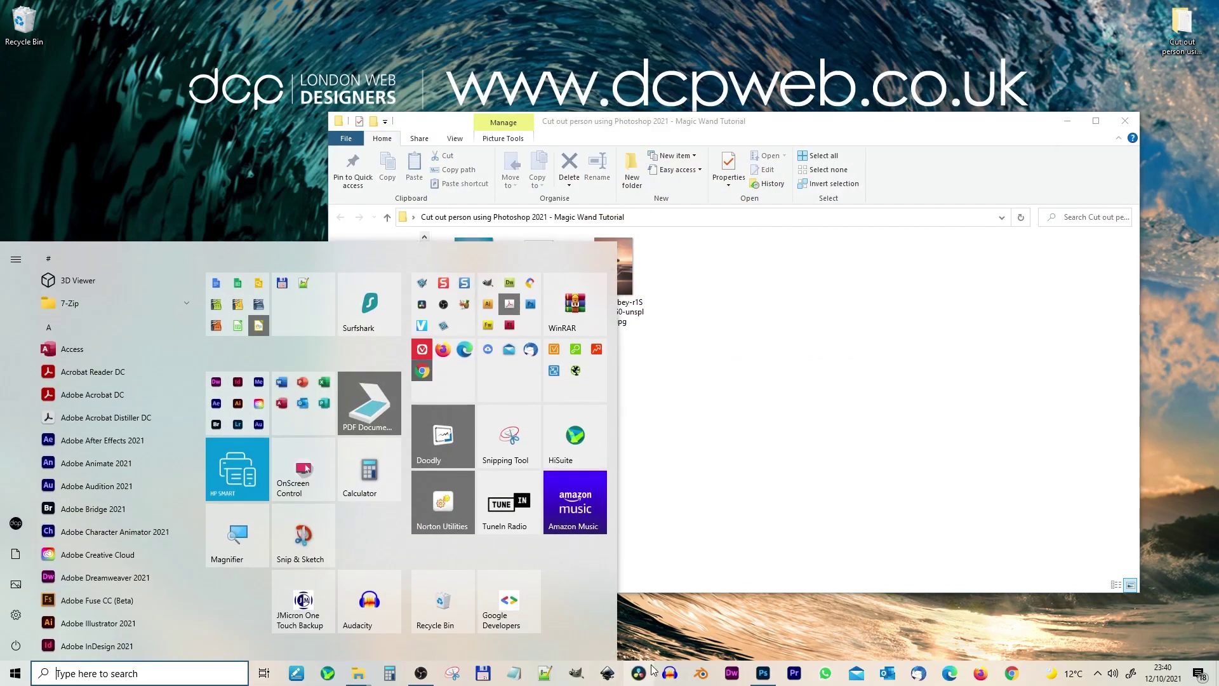
{"action": "left_click", "coordinate": [763, 673]}
{"action": "key", "text": "alt+Tab"}
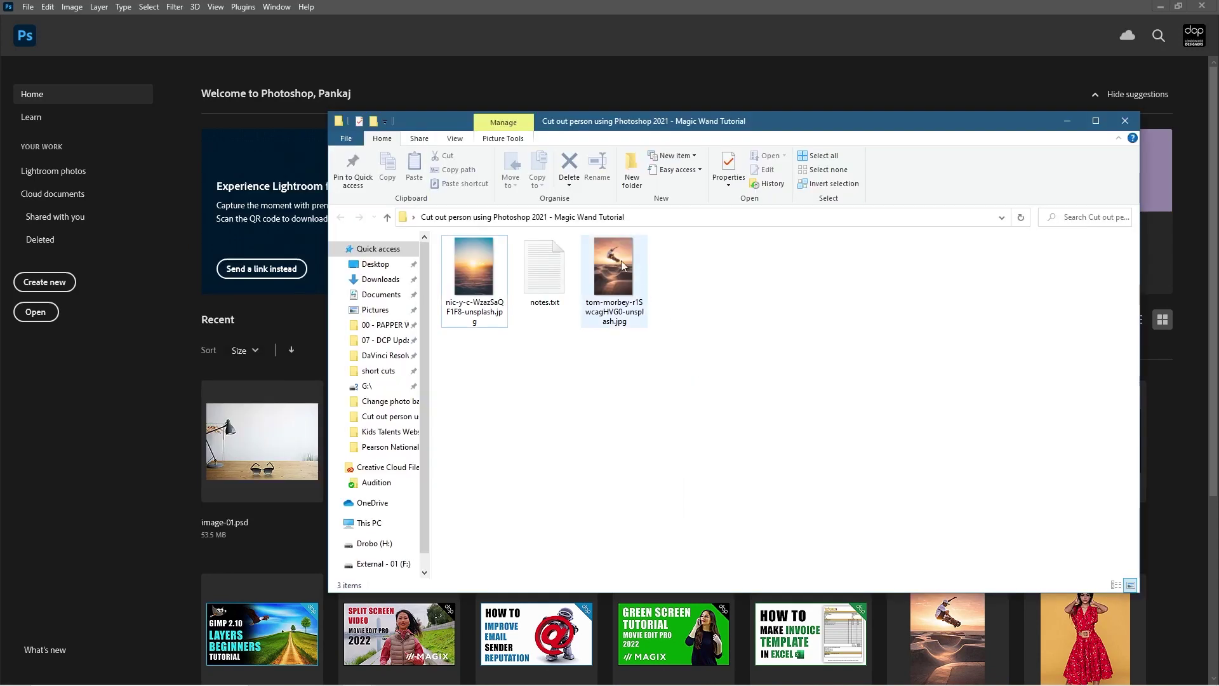
{"action": "left_click_drag", "start_coordinate": [614, 270], "coordinate": [88, 425]}
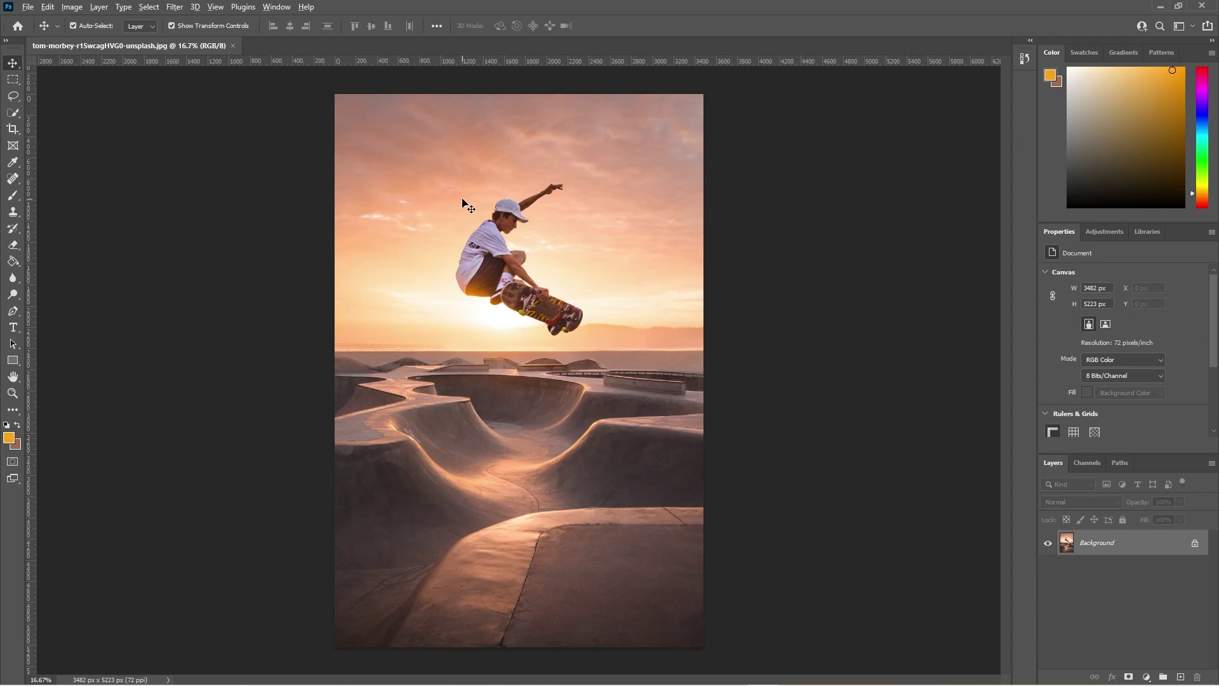
Select the sky beside the skateboarder with the Magic Wand at tolerance 50, and expand the selection with Grow
{"action": "scroll", "coordinate": [467, 229], "scroll_direction": "up", "scroll_amount": 3}
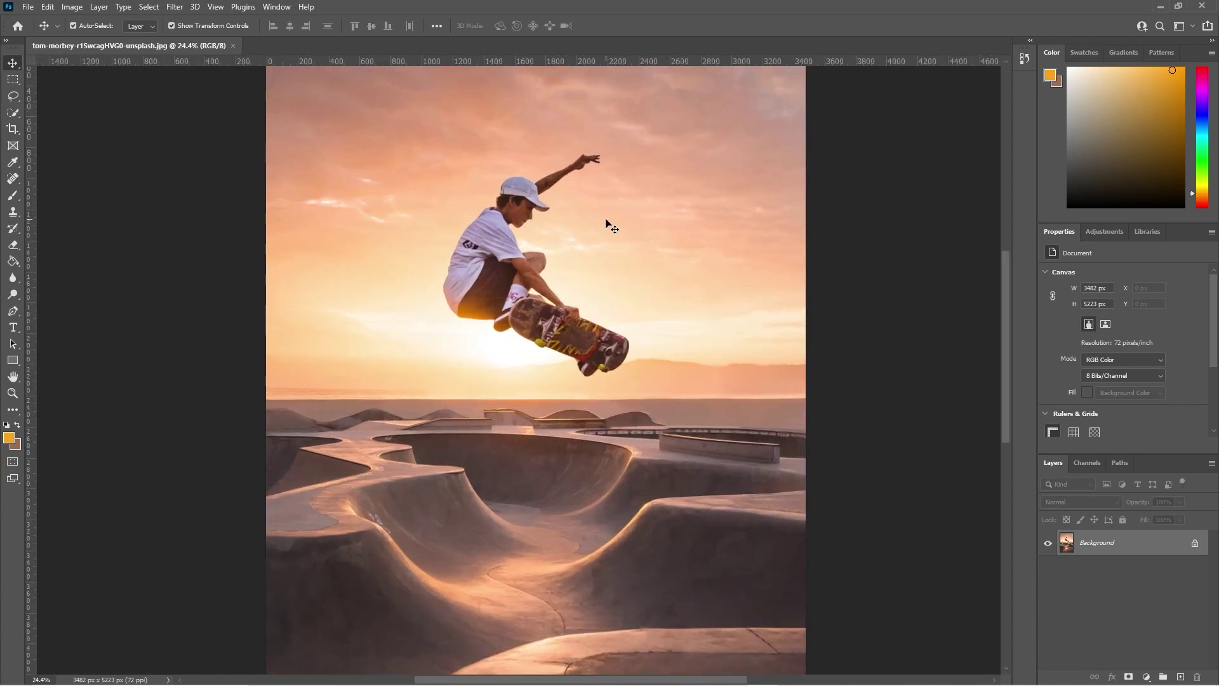
{"action": "mouse_move", "coordinate": [606, 264]}
{"action": "left_mouse_down"}
{"action": "mouse_move", "coordinate": [618, 283]}
{"action": "mouse_move", "coordinate": [613, 243]}
{"action": "left_mouse_up"}
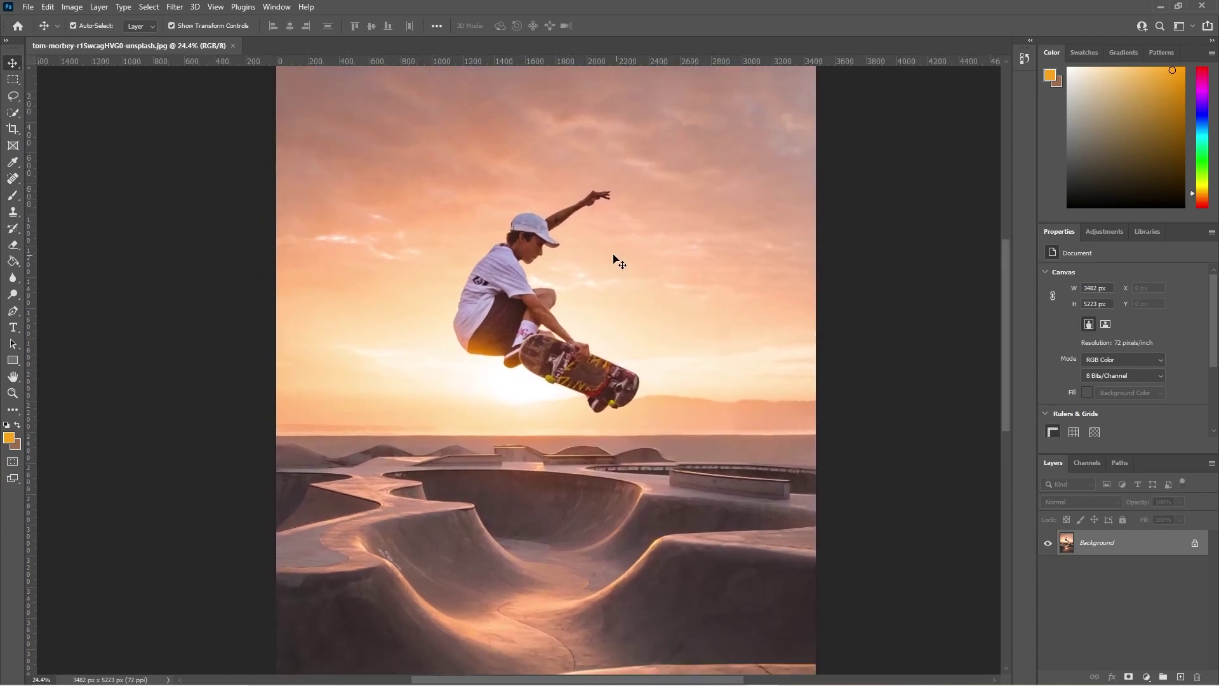
{"action": "left_click", "coordinate": [14, 113]}
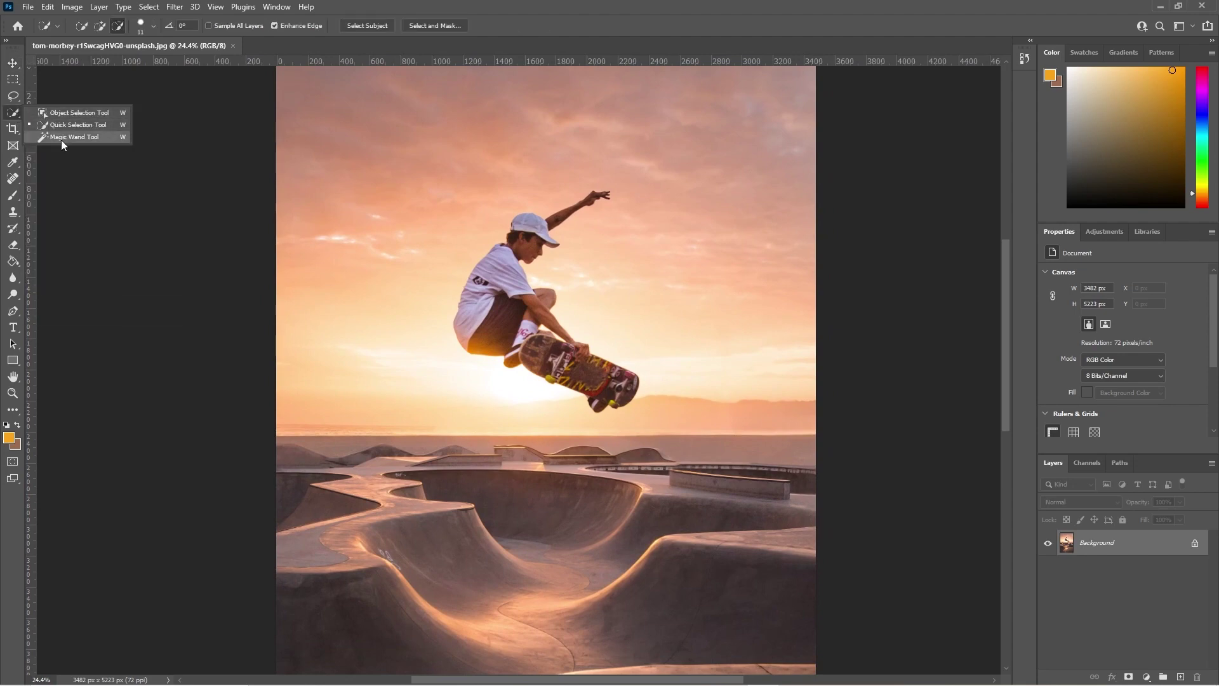
{"action": "left_click", "coordinate": [61, 137]}
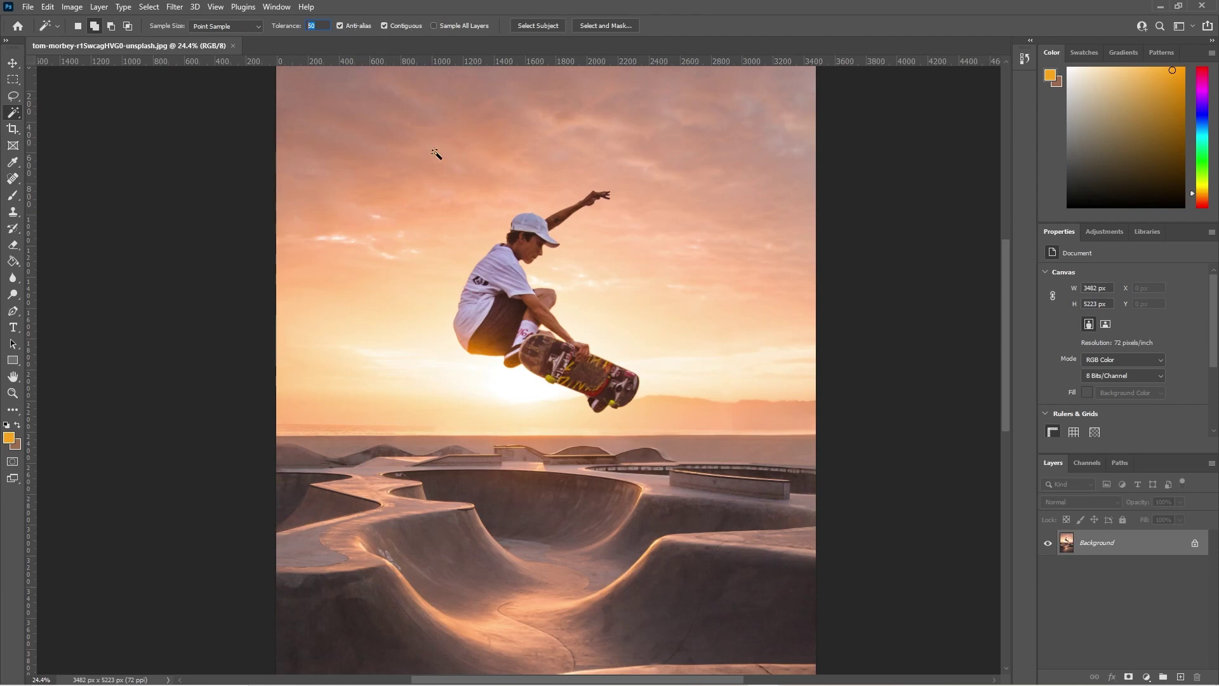
{"action": "left_click", "coordinate": [547, 270]}
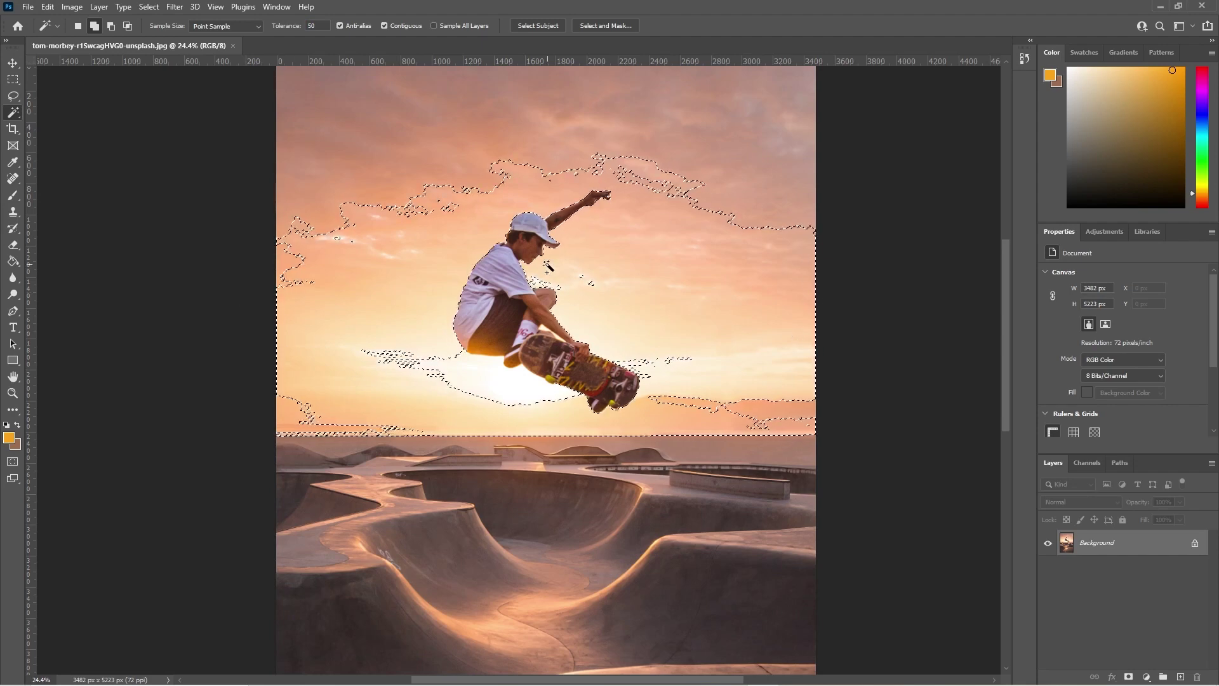
{"action": "left_click", "coordinate": [153, 7]}
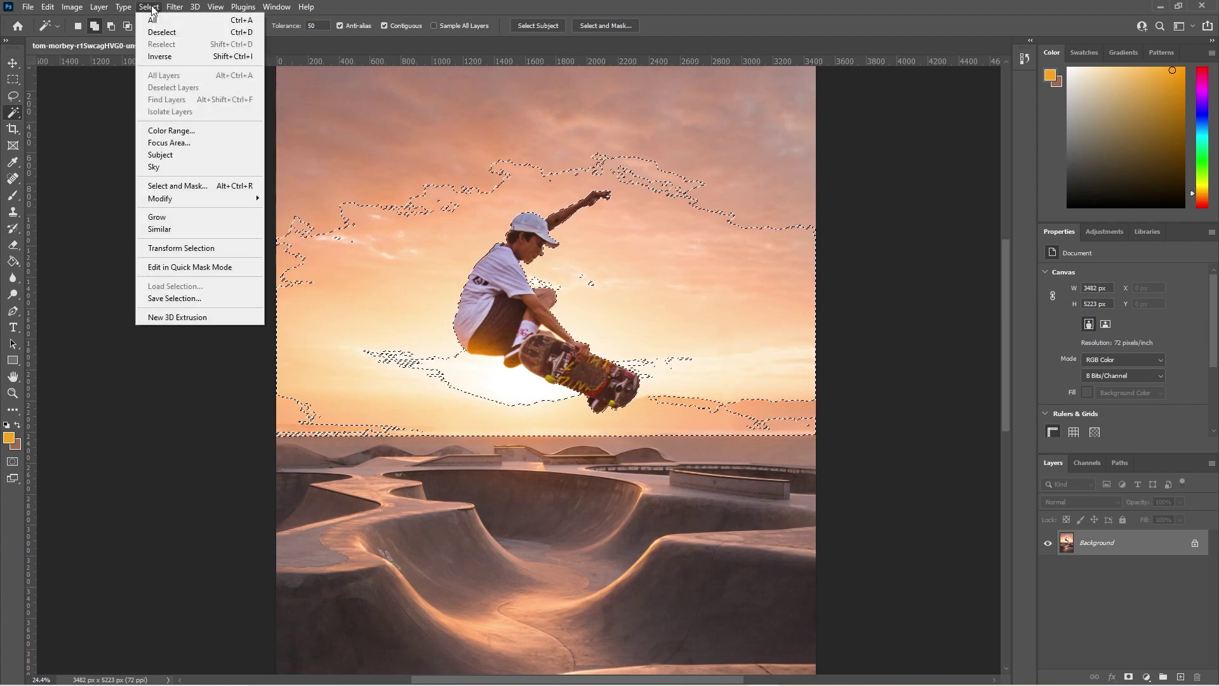
{"action": "left_click", "coordinate": [167, 216]}
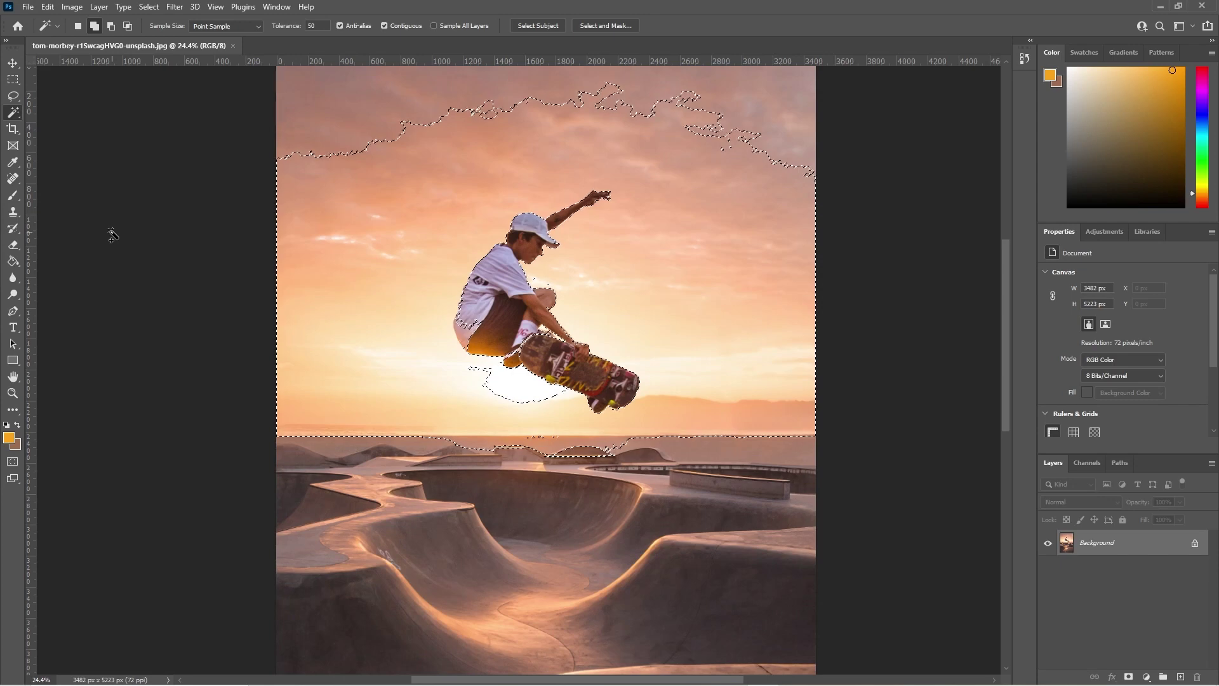
Add the remaining upper sky and the skate park ground to the selection using a Quick Selection brush of about 130 px
{"action": "right_click", "coordinate": [12, 115]}
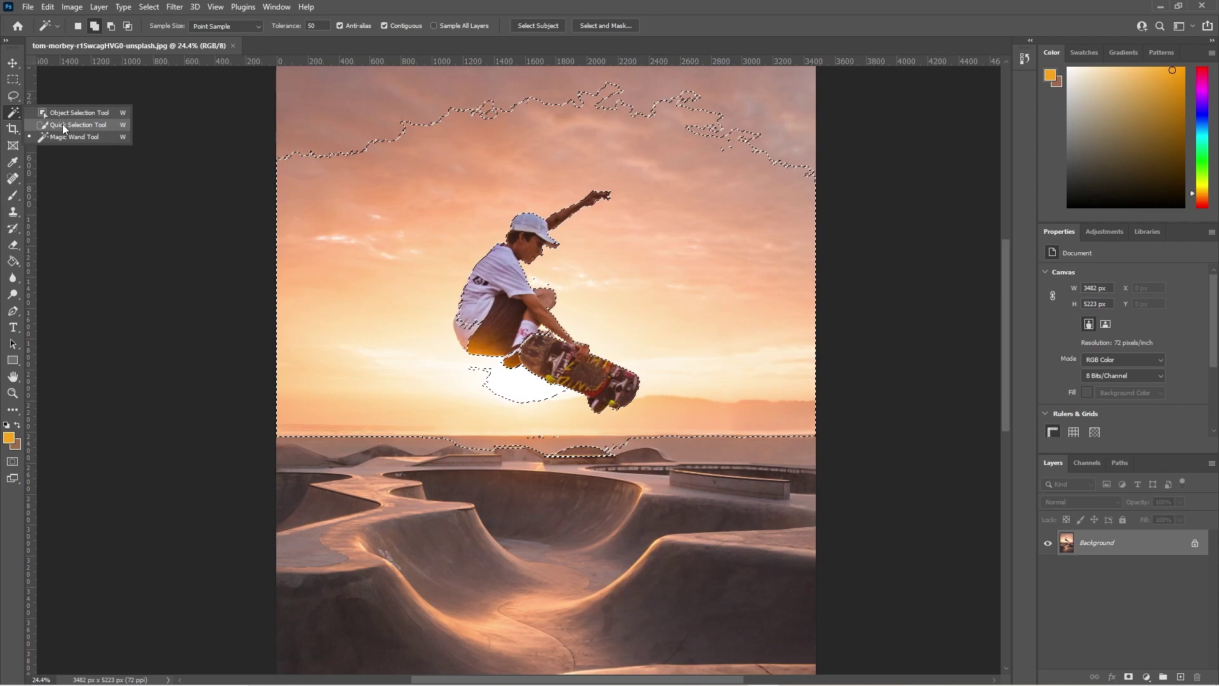
{"action": "left_click", "coordinate": [62, 124]}
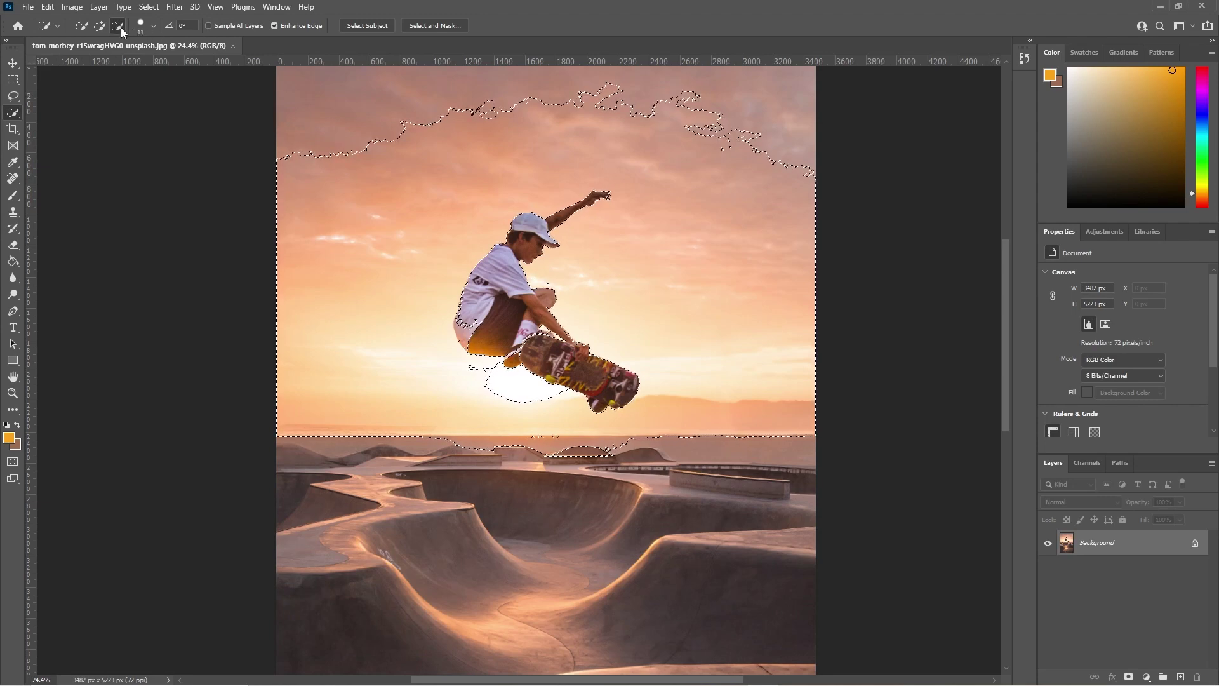
{"action": "left_click", "coordinate": [153, 25]}
{"action": "left_click_drag", "start_coordinate": [155, 62], "coordinate": [155, 62]}
{"action": "left_click", "coordinate": [325, 102]}
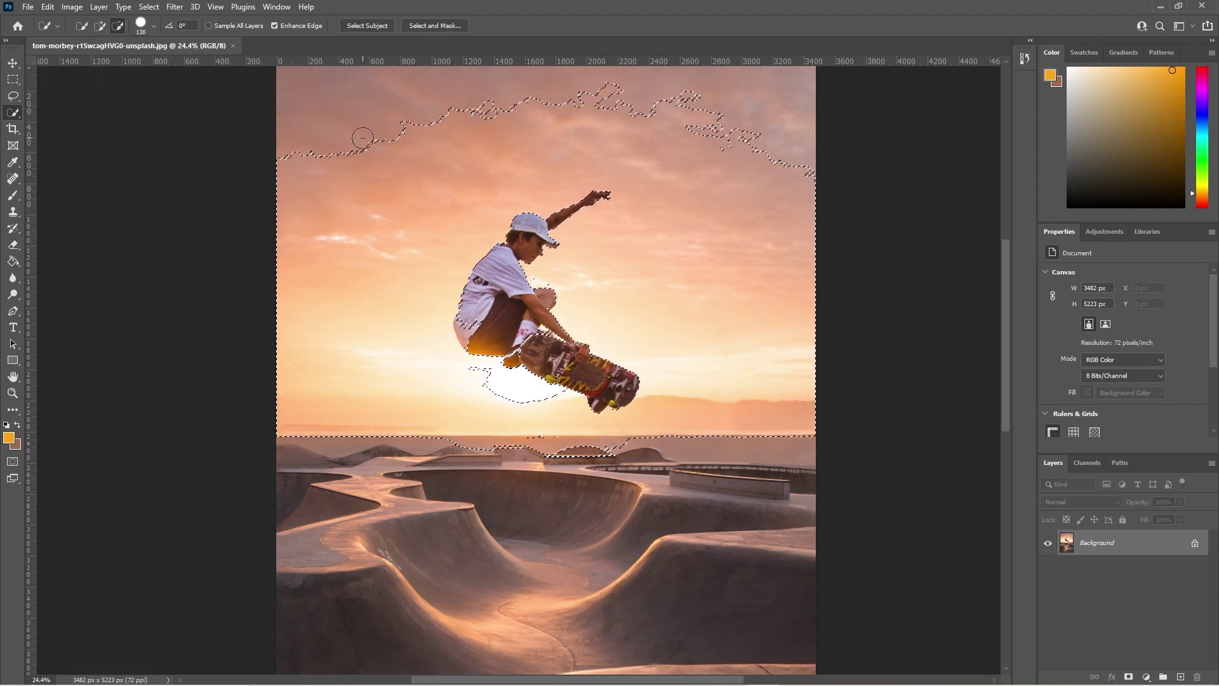
{"action": "left_click", "coordinate": [99, 26]}
{"action": "mouse_move", "coordinate": [256, 108]}
{"action": "left_mouse_down"}
{"action": "mouse_move", "coordinate": [384, 128]}
{"action": "mouse_move", "coordinate": [401, 118]}
{"action": "mouse_move", "coordinate": [383, 138]}
{"action": "mouse_move", "coordinate": [311, 133]}
{"action": "mouse_move", "coordinate": [298, 75]}
{"action": "mouse_move", "coordinate": [282, 162]}
{"action": "mouse_move", "coordinate": [315, 137]}
{"action": "mouse_move", "coordinate": [329, 87]}
{"action": "mouse_move", "coordinate": [533, 90]}
{"action": "left_mouse_up"}
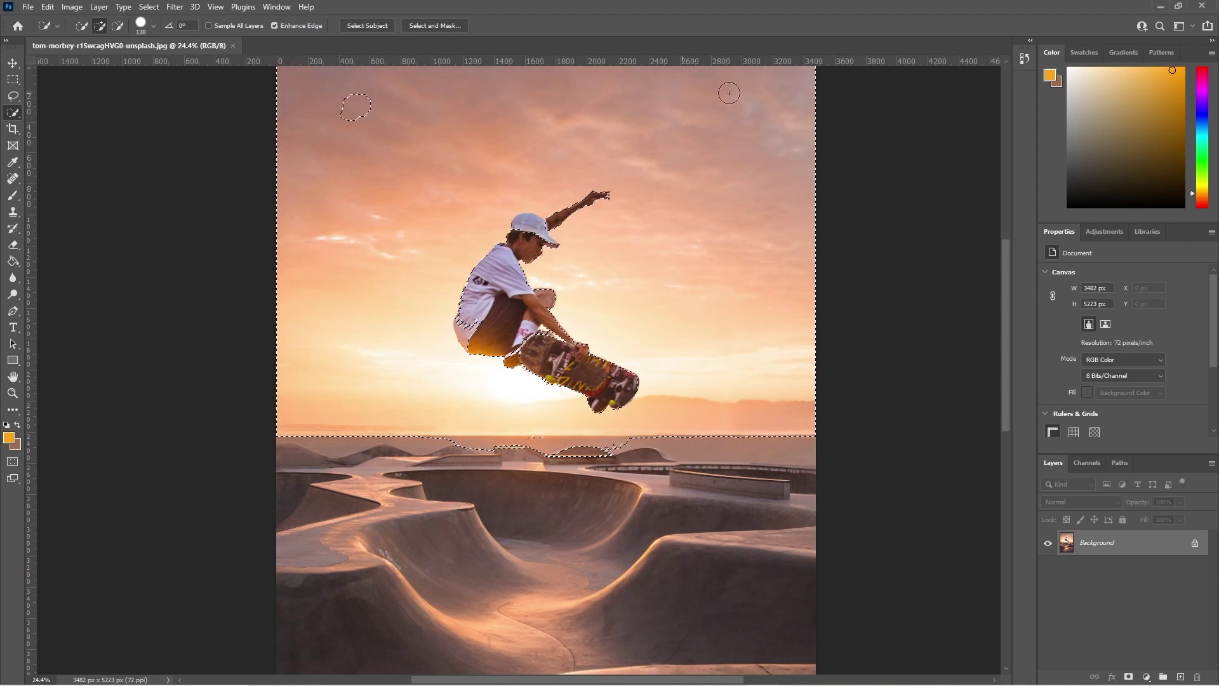
{"action": "mouse_move", "coordinate": [410, 485]}
{"action": "left_mouse_down"}
{"action": "mouse_move", "coordinate": [283, 458]}
{"action": "mouse_move", "coordinate": [759, 449]}
{"action": "mouse_move", "coordinate": [803, 467]}
{"action": "mouse_move", "coordinate": [293, 499]}
{"action": "mouse_move", "coordinate": [283, 514]}
{"action": "mouse_move", "coordinate": [741, 488]}
{"action": "mouse_move", "coordinate": [817, 539]}
{"action": "mouse_move", "coordinate": [315, 605]}
{"action": "mouse_move", "coordinate": [735, 618]}
{"action": "mouse_move", "coordinate": [799, 638]}
{"action": "mouse_move", "coordinate": [734, 668]}
{"action": "left_mouse_up"}
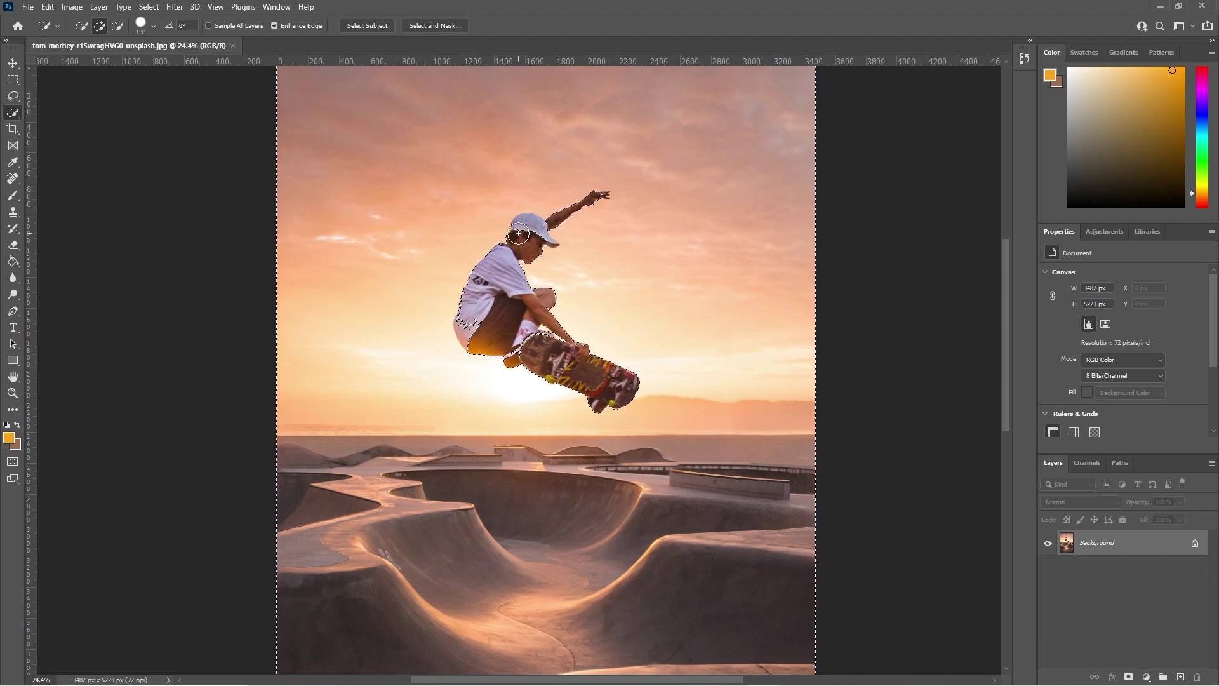
Set the Quick Selection brush to 6 px with 100% hardness for detail work around the skateboarder's raised hand
{"action": "scroll", "coordinate": [536, 217], "scroll_direction": "up", "scroll_amount": 5}
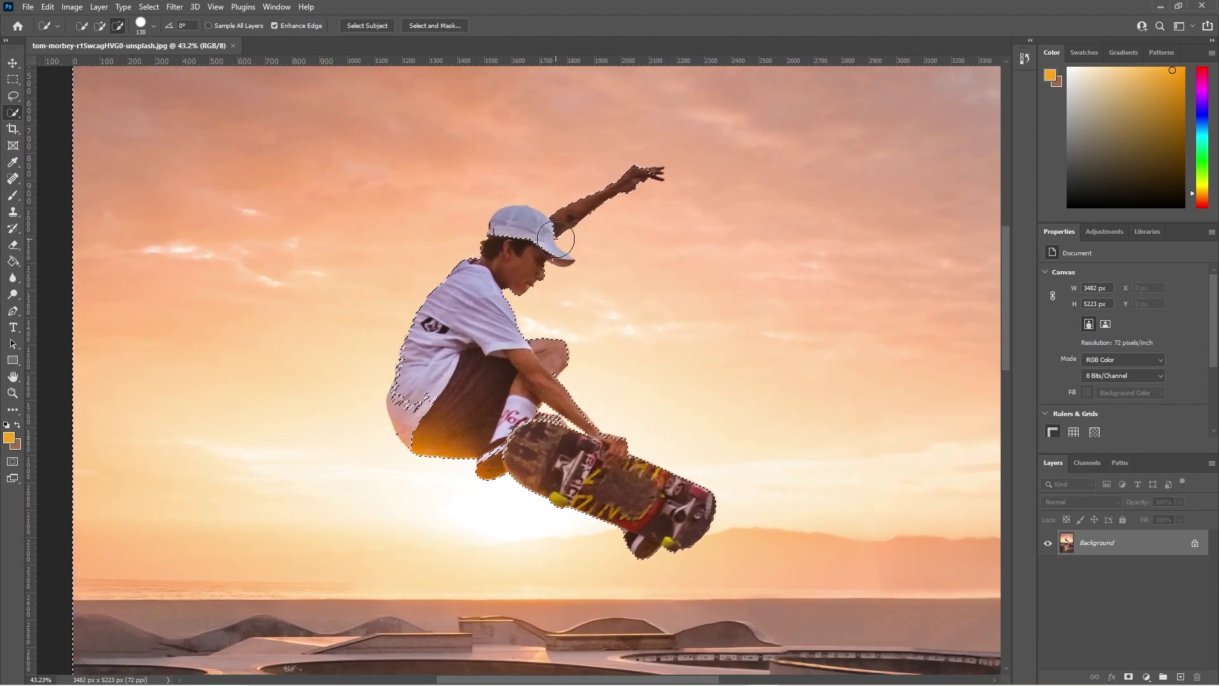
{"action": "scroll", "coordinate": [653, 164], "scroll_direction": "up", "scroll_amount": 2}
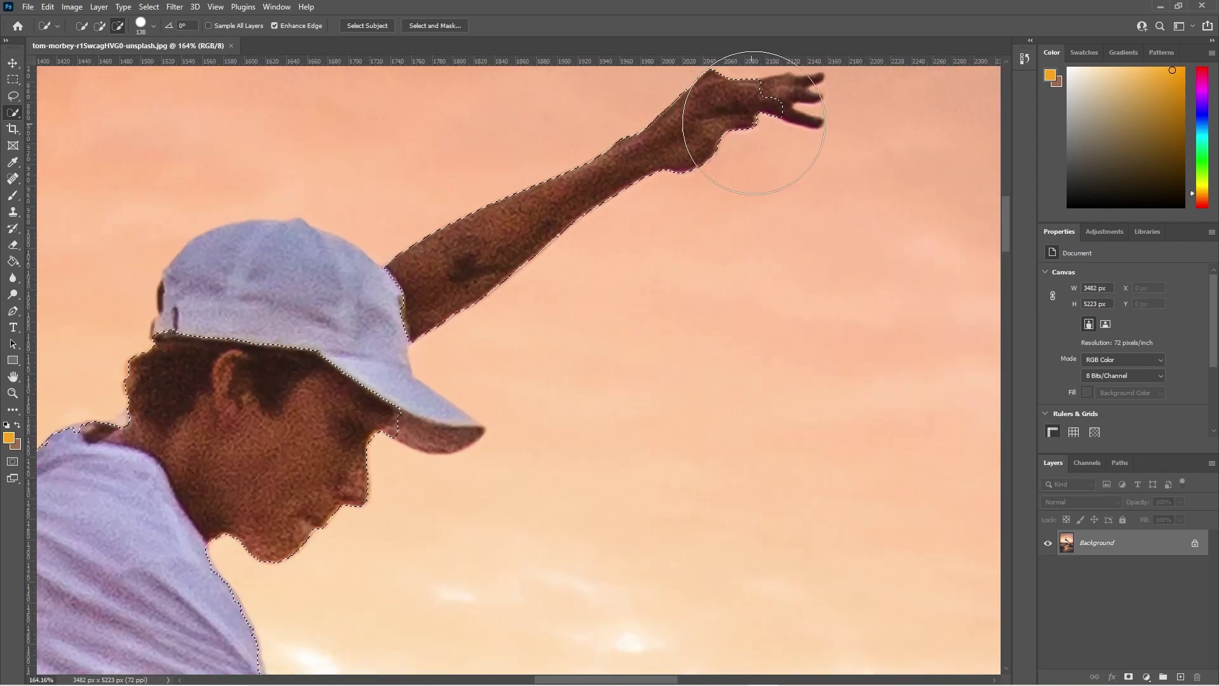
{"action": "scroll", "coordinate": [789, 114], "scroll_direction": "up", "scroll_amount": 1}
{"action": "left_click_drag", "start_coordinate": [770, 106], "coordinate": [759, 250]}
{"action": "left_click", "coordinate": [153, 26]}
{"action": "left_click_drag", "start_coordinate": [150, 59], "coordinate": [86, 58]}
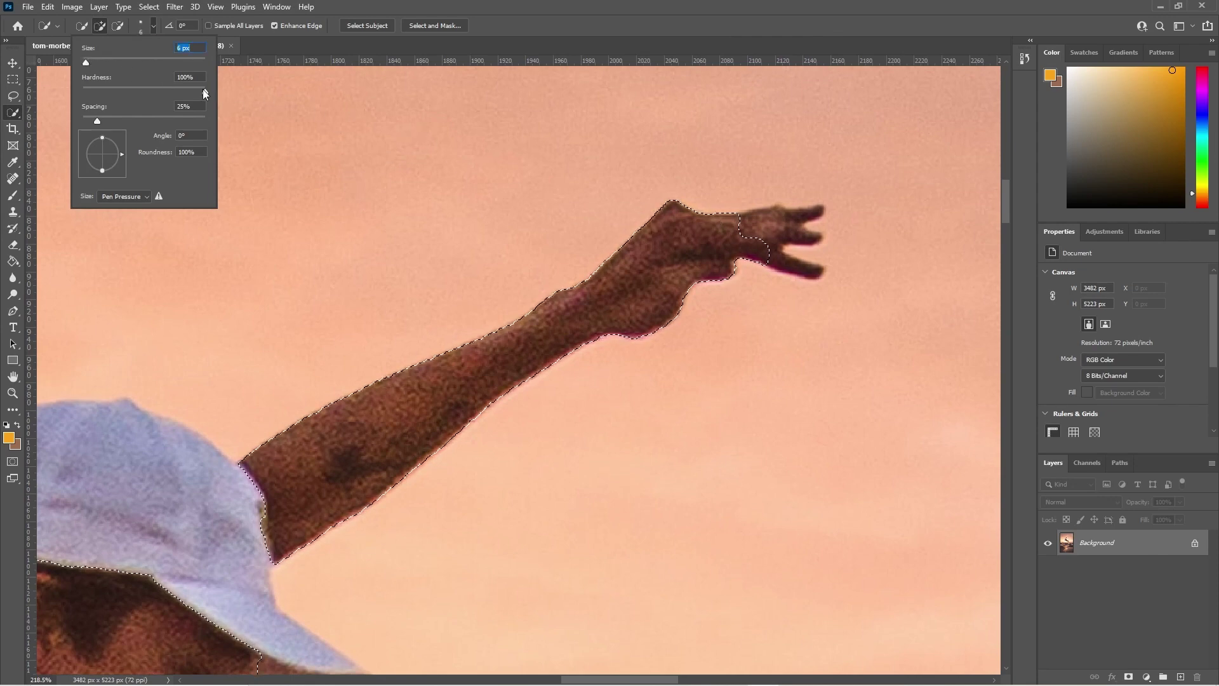
{"action": "left_click", "coordinate": [447, 7]}
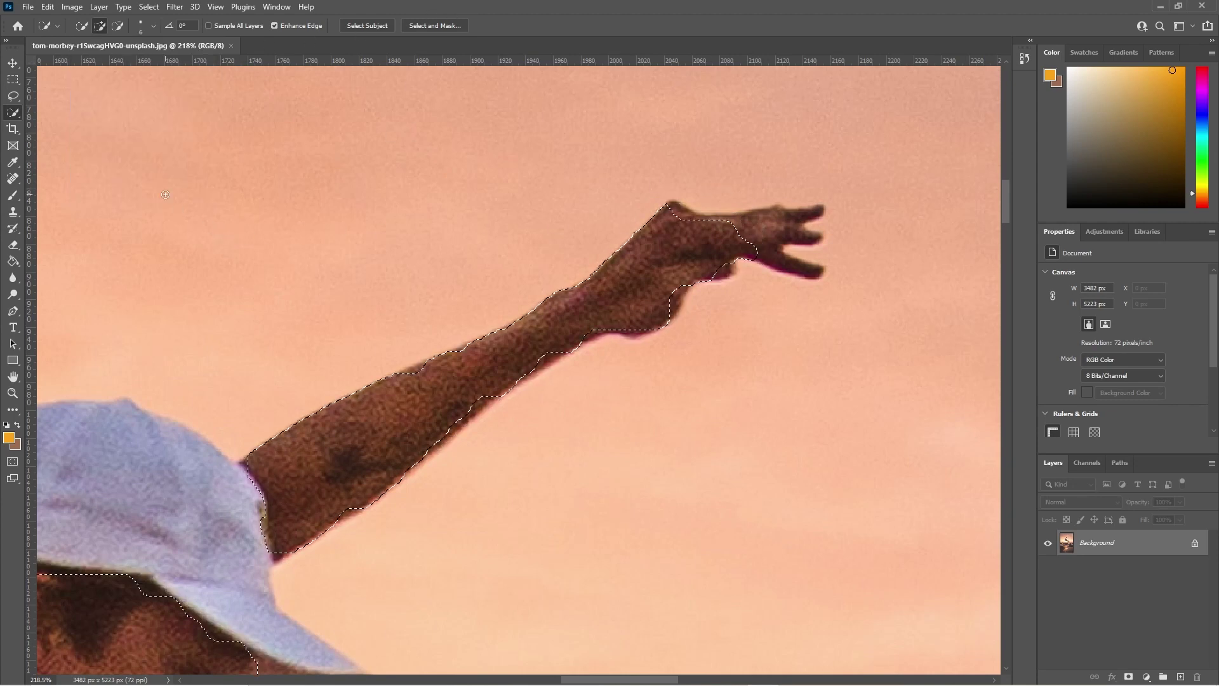
Subtract the fingers of the skateboarder's raised hand from the background selection
{"action": "left_click", "coordinate": [118, 26]}
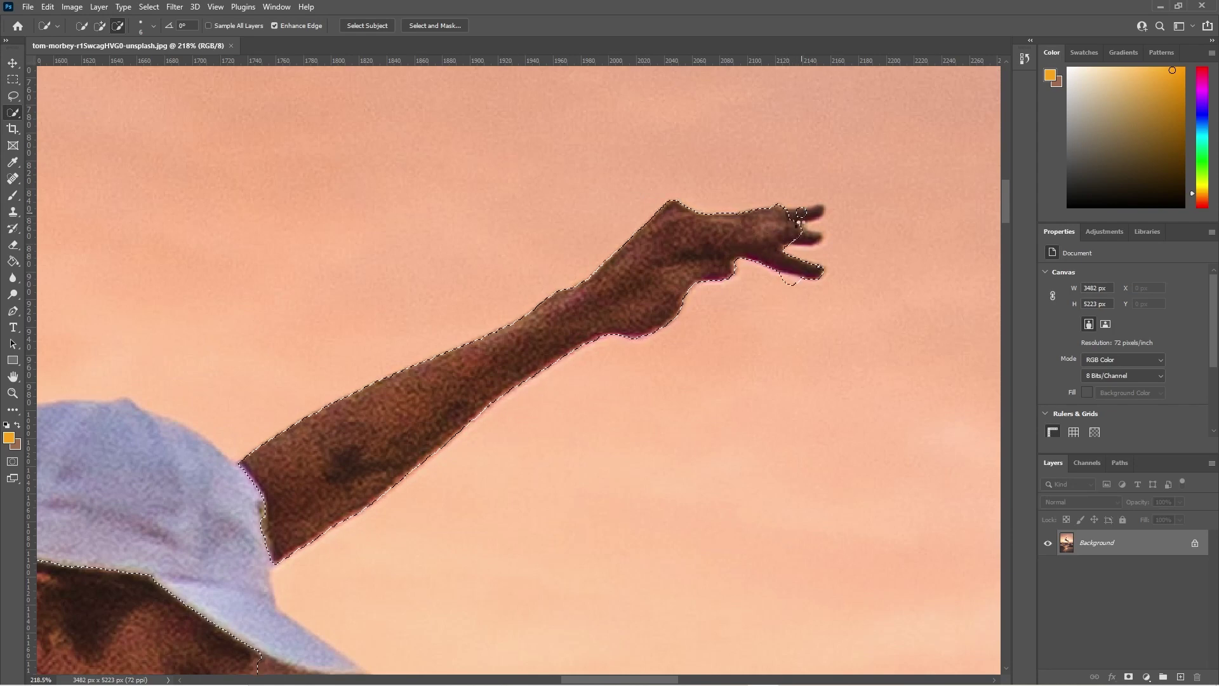
{"action": "left_click", "coordinate": [817, 210]}
{"action": "left_click", "coordinate": [813, 212]}
{"action": "left_click", "coordinate": [818, 212], "text": "alt"}
{"action": "left_click", "coordinate": [817, 212], "text": "alt"}
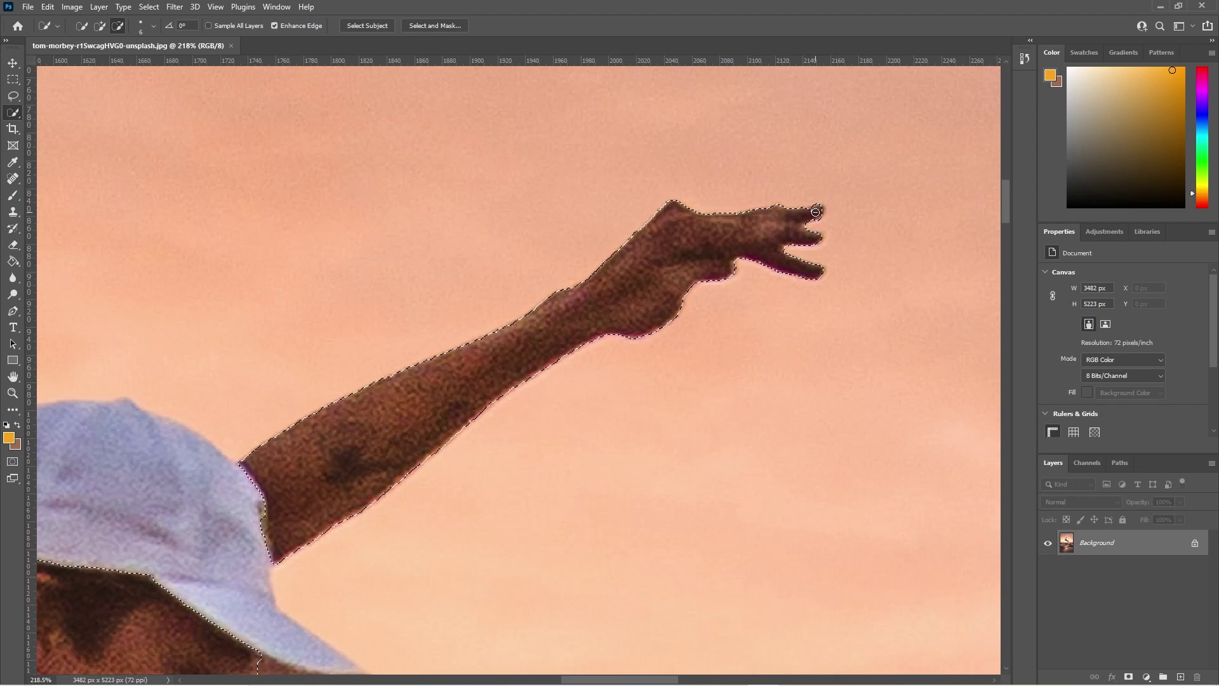
{"action": "left_click", "coordinate": [792, 274]}
Subtract the skateboarder's cap, including its brim and the strip along the hairline, from the background selection
{"action": "mouse_move", "coordinate": [340, 457]}
{"action": "left_mouse_down"}
{"action": "mouse_move", "coordinate": [495, 108]}
{"action": "mouse_move", "coordinate": [521, 90]}
{"action": "left_mouse_up"}
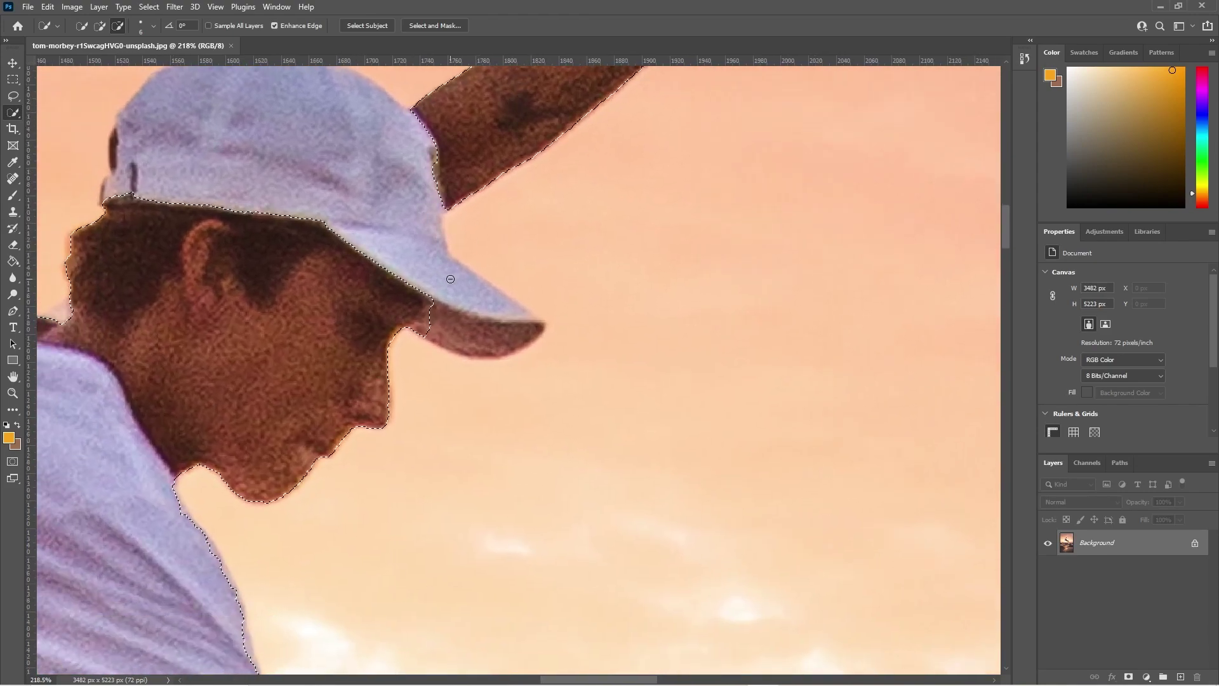
{"action": "mouse_move", "coordinate": [430, 313]}
{"action": "left_mouse_down"}
{"action": "mouse_move", "coordinate": [470, 203]}
{"action": "mouse_move", "coordinate": [483, 320]}
{"action": "mouse_move", "coordinate": [495, 318]}
{"action": "mouse_move", "coordinate": [442, 264]}
{"action": "left_mouse_up"}
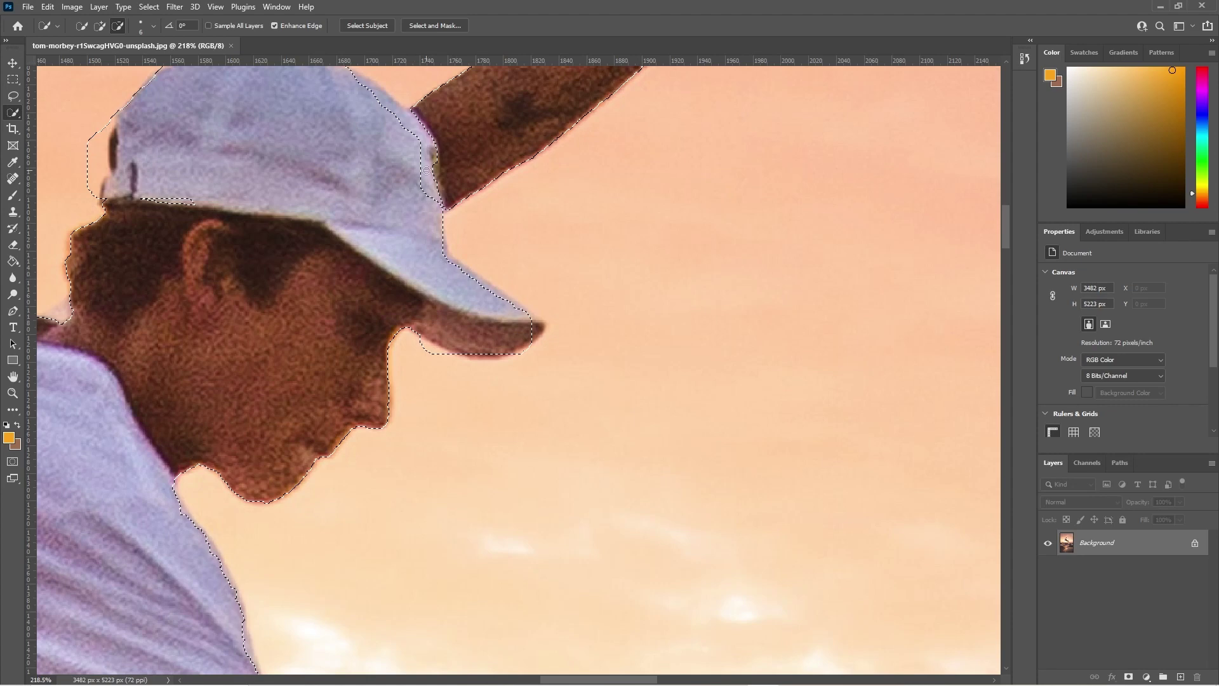
{"action": "mouse_move", "coordinate": [425, 170]}
{"action": "left_mouse_down"}
{"action": "mouse_move", "coordinate": [427, 133]}
{"action": "mouse_move", "coordinate": [378, 97]}
{"action": "mouse_move", "coordinate": [417, 146]}
{"action": "mouse_move", "coordinate": [402, 158]}
{"action": "mouse_move", "coordinate": [406, 129]}
{"action": "mouse_move", "coordinate": [424, 130]}
{"action": "left_mouse_up"}
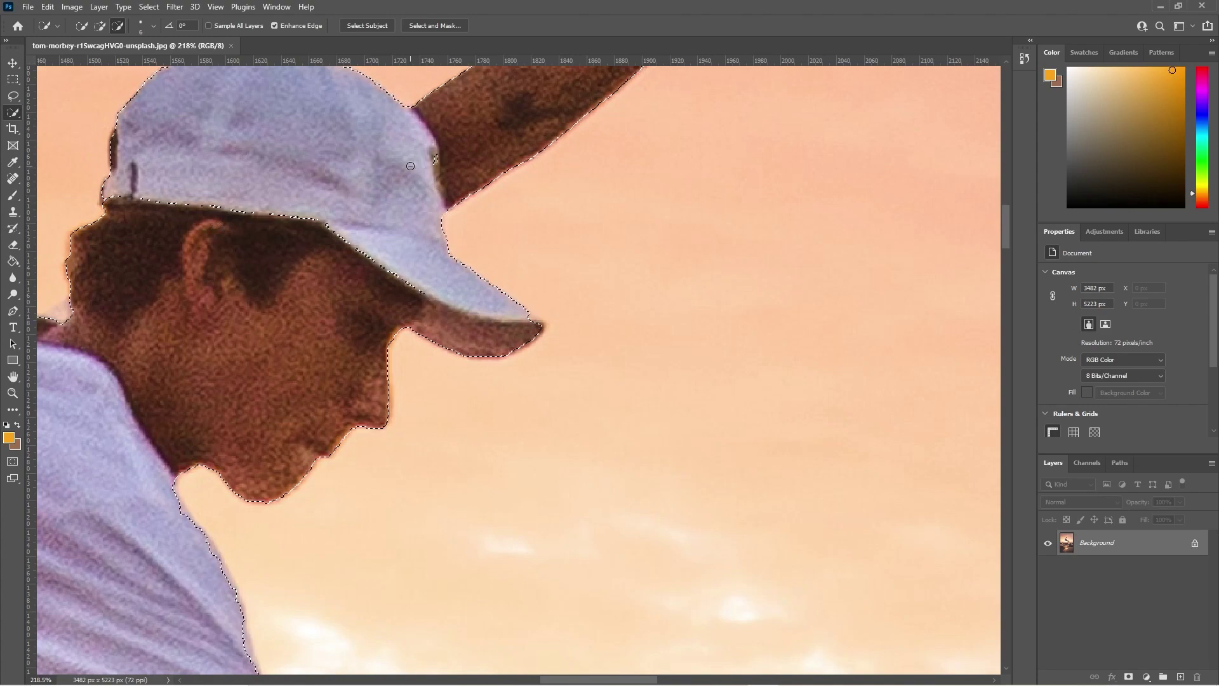
{"action": "left_click_drag", "start_coordinate": [188, 200], "coordinate": [443, 275]}
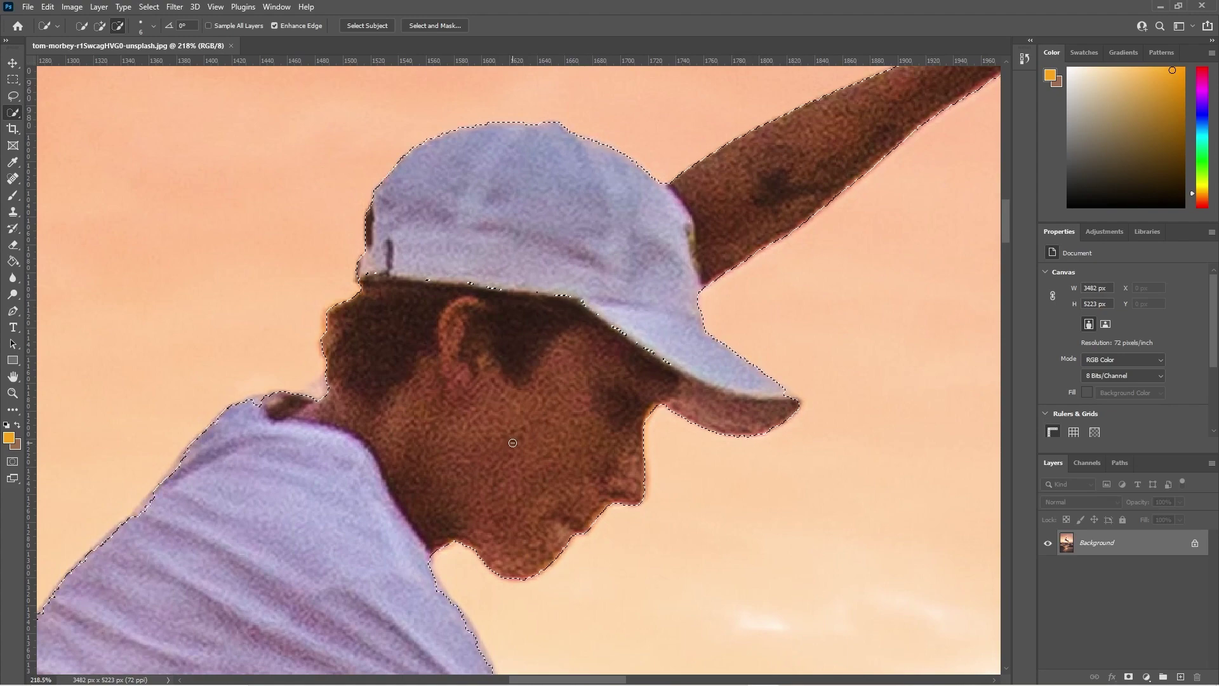
{"action": "left_click_drag", "start_coordinate": [671, 364], "coordinate": [657, 355]}
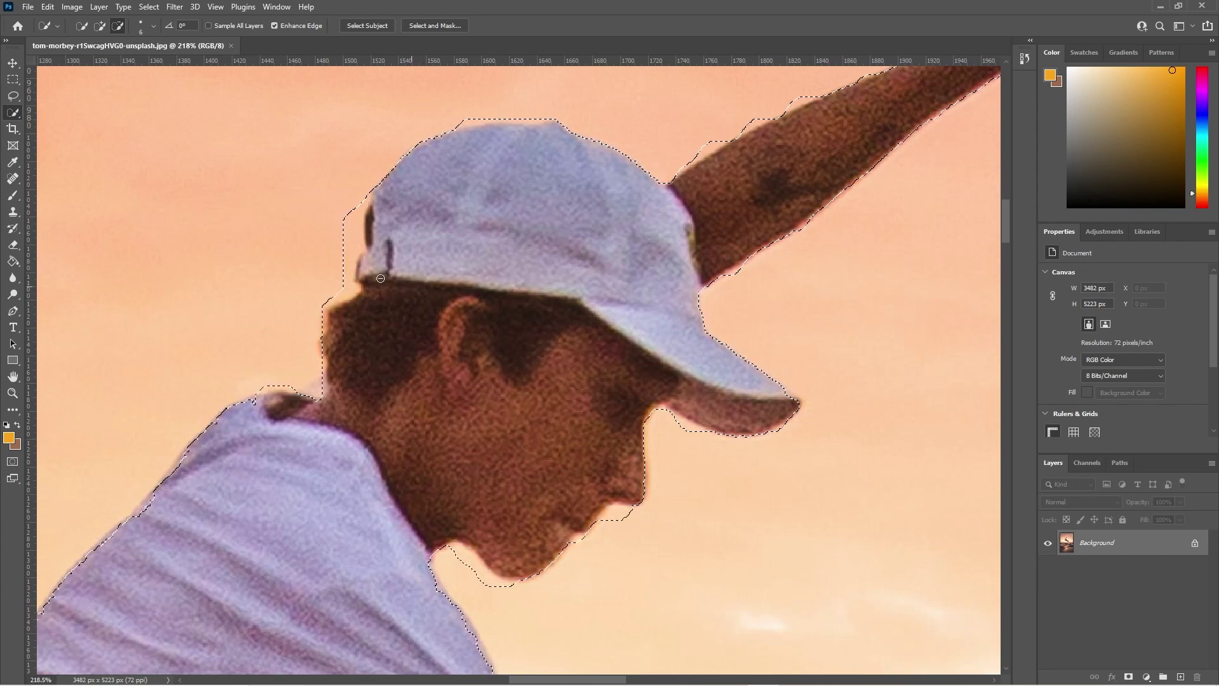
{"action": "left_click", "coordinate": [458, 302]}
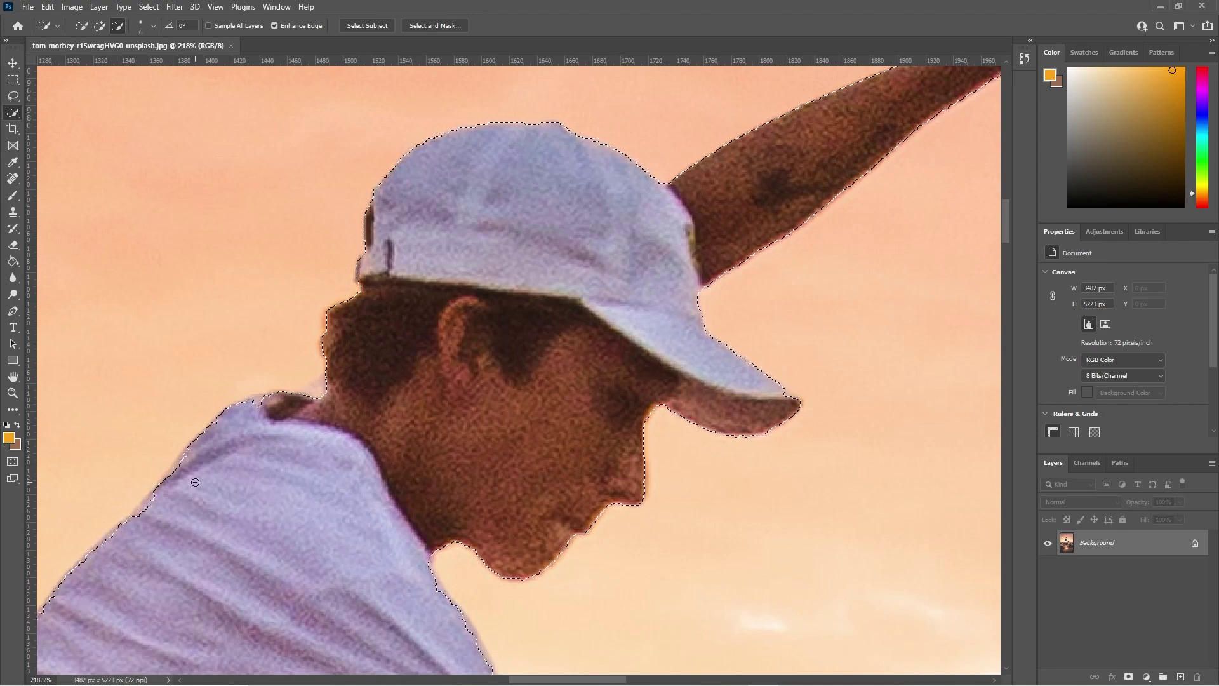
Subtract the skateboarder's back shoulder, along the upper edge of the white T-shirt, from the background selection
{"action": "scroll", "coordinate": [154, 509], "scroll_direction": "up", "scroll_amount": 12}
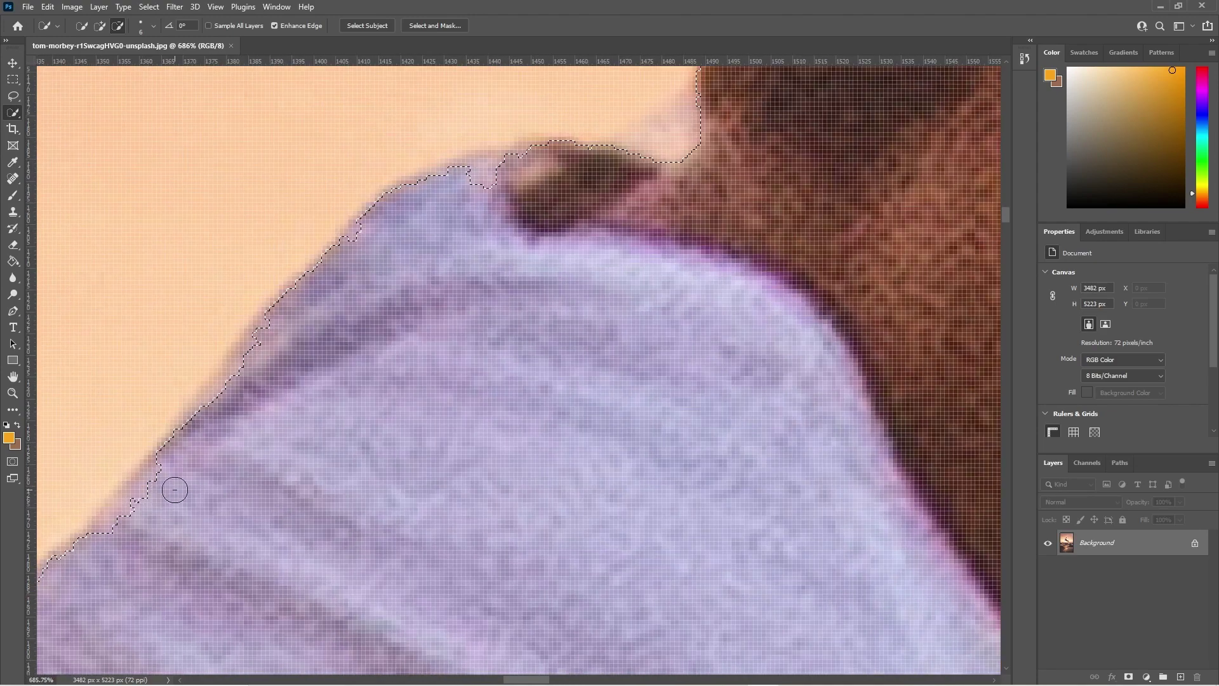
{"action": "left_click_drag", "start_coordinate": [287, 407], "coordinate": [534, 262]}
{"action": "mouse_move", "coordinate": [532, 191]}
{"action": "left_mouse_down"}
{"action": "mouse_move", "coordinate": [427, 347]}
{"action": "mouse_move", "coordinate": [350, 410]}
{"action": "left_mouse_up"}
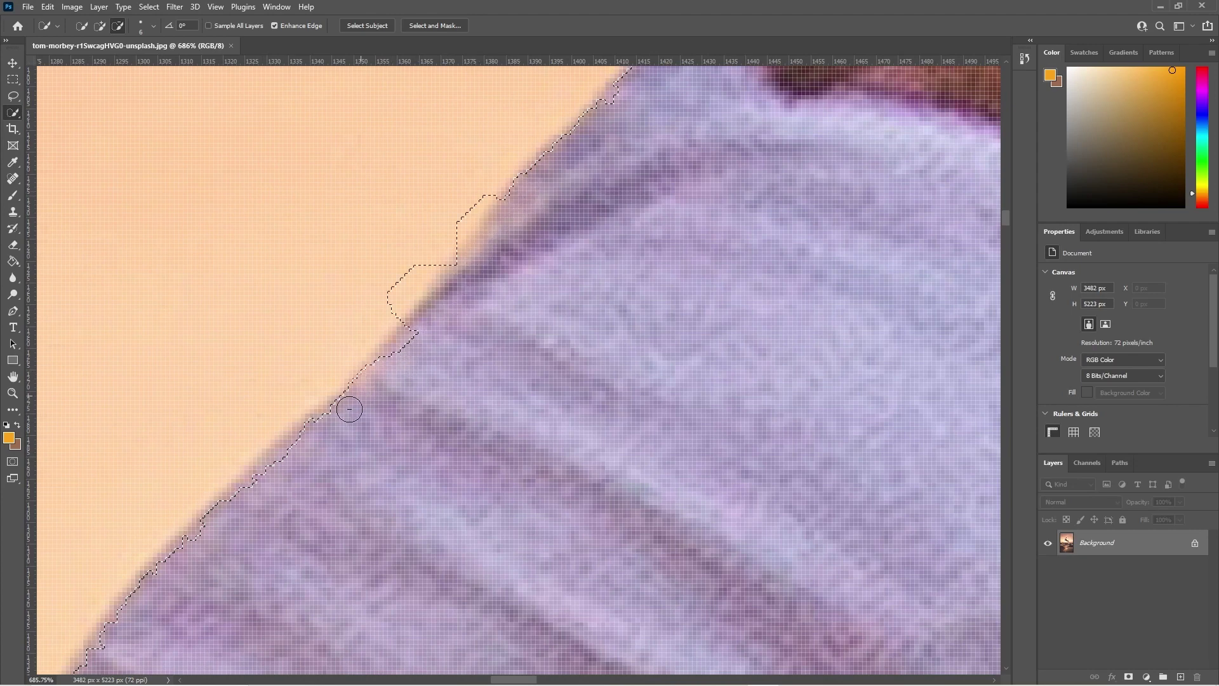
{"action": "mouse_move", "coordinate": [430, 309]}
{"action": "left_mouse_down"}
{"action": "mouse_move", "coordinate": [410, 345]}
{"action": "mouse_move", "coordinate": [199, 542]}
{"action": "left_mouse_up"}
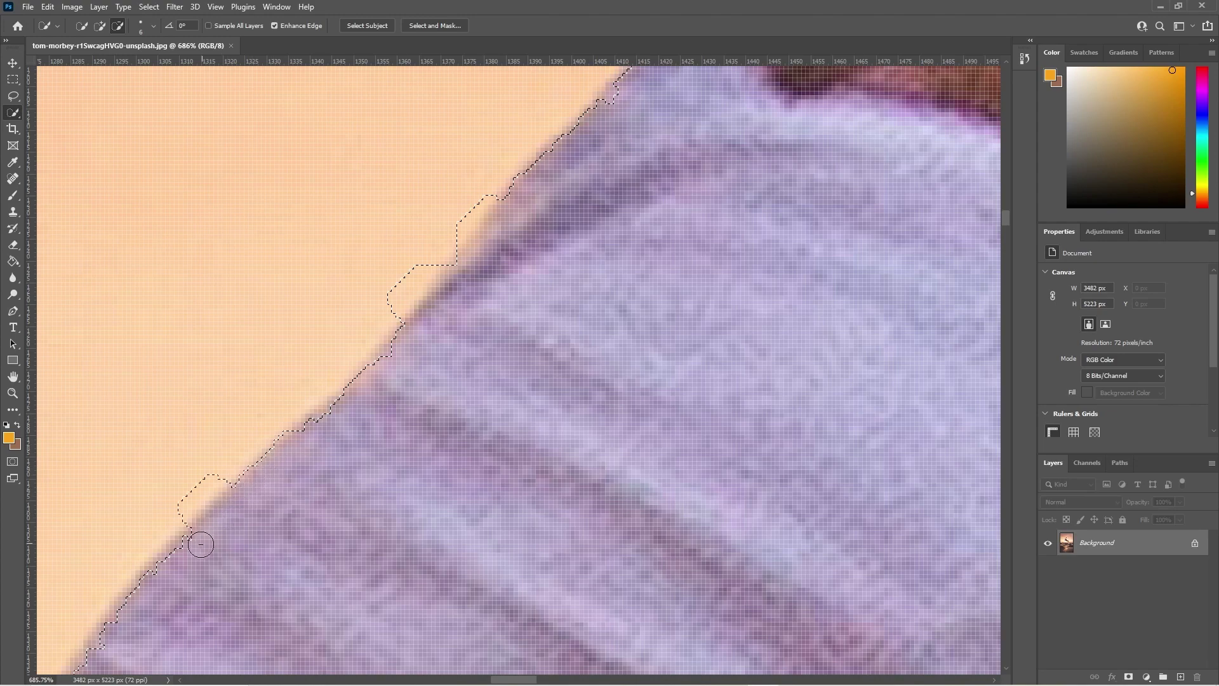
Subtract the front edge of the T-shirt, from below the chin down to the knee, from the background selection
{"action": "left_click_drag", "start_coordinate": [446, 551], "coordinate": [245, 451]}
{"action": "left_click_drag", "start_coordinate": [605, 374], "coordinate": [252, 385]}
{"action": "left_click_drag", "start_coordinate": [436, 363], "coordinate": [168, 350]}
{"action": "scroll", "coordinate": [387, 400], "scroll_direction": "right", "scroll_amount": 3}
{"action": "scroll", "coordinate": [388, 400], "scroll_direction": "down", "scroll_amount": 1}
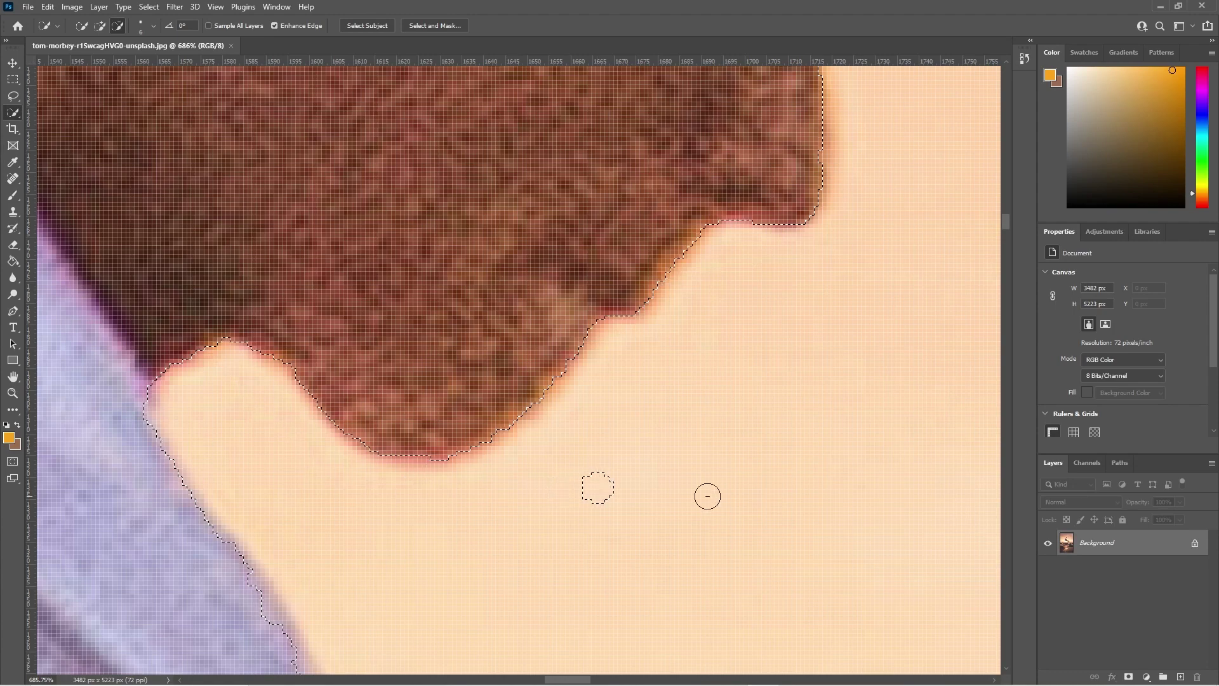
{"action": "left_click", "coordinate": [601, 489]}
{"action": "left_click_drag", "start_coordinate": [469, 563], "coordinate": [494, 242]}
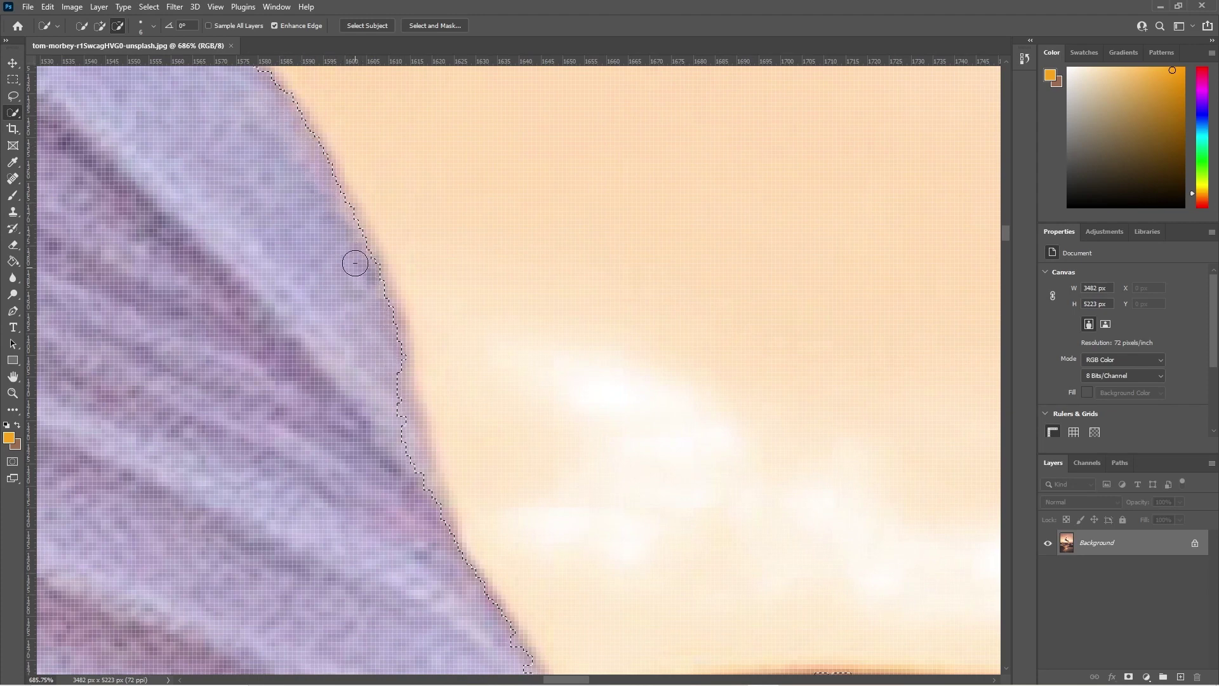
{"action": "mouse_move", "coordinate": [362, 272]}
{"action": "left_mouse_down"}
{"action": "mouse_move", "coordinate": [390, 323]}
{"action": "mouse_move", "coordinate": [444, 559]}
{"action": "mouse_move", "coordinate": [500, 628]}
{"action": "left_mouse_up"}
{"action": "left_click_drag", "start_coordinate": [581, 626], "coordinate": [521, 261]}
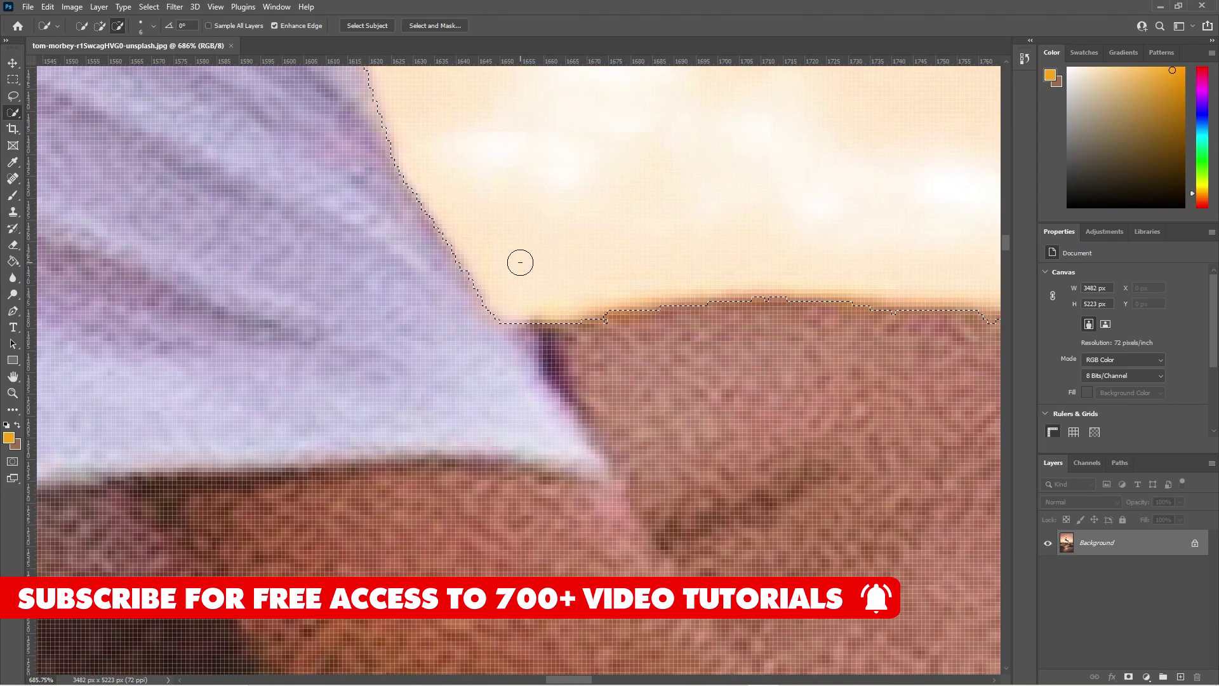
Subtract the bent knee, along its upper edge and rounded front, from the background selection
{"action": "left_click_drag", "start_coordinate": [721, 381], "coordinate": [247, 346]}
{"action": "left_click_drag", "start_coordinate": [274, 269], "coordinate": [341, 260]}
{"action": "left_click_drag", "start_coordinate": [412, 270], "coordinate": [464, 279]}
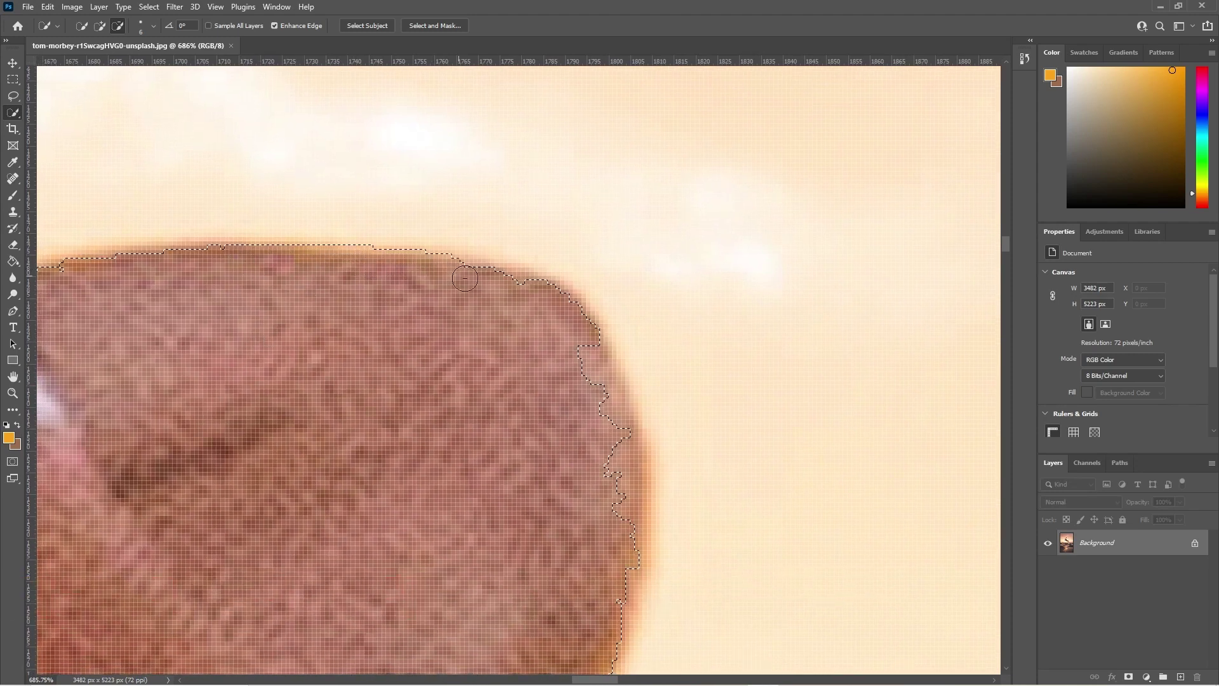
{"action": "mouse_move", "coordinate": [593, 343]}
{"action": "left_mouse_down"}
{"action": "mouse_move", "coordinate": [632, 449]}
{"action": "mouse_move", "coordinate": [636, 535]}
{"action": "left_mouse_up"}
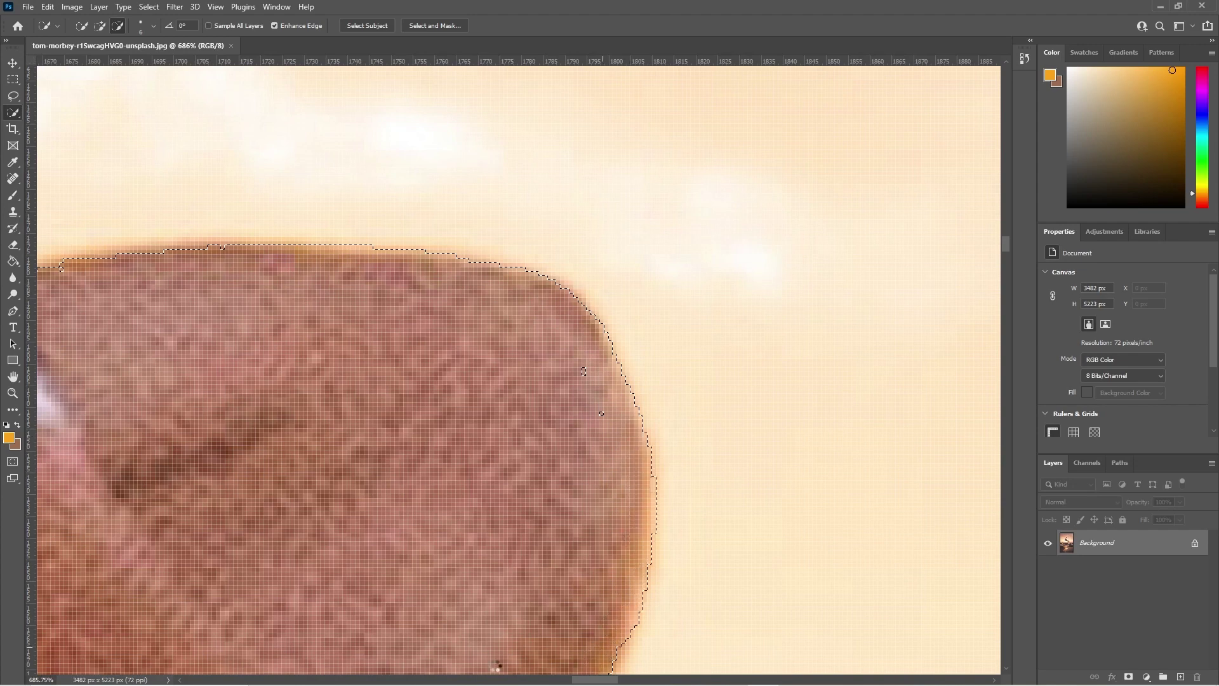
{"action": "left_click_drag", "start_coordinate": [481, 497], "coordinate": [559, 337]}
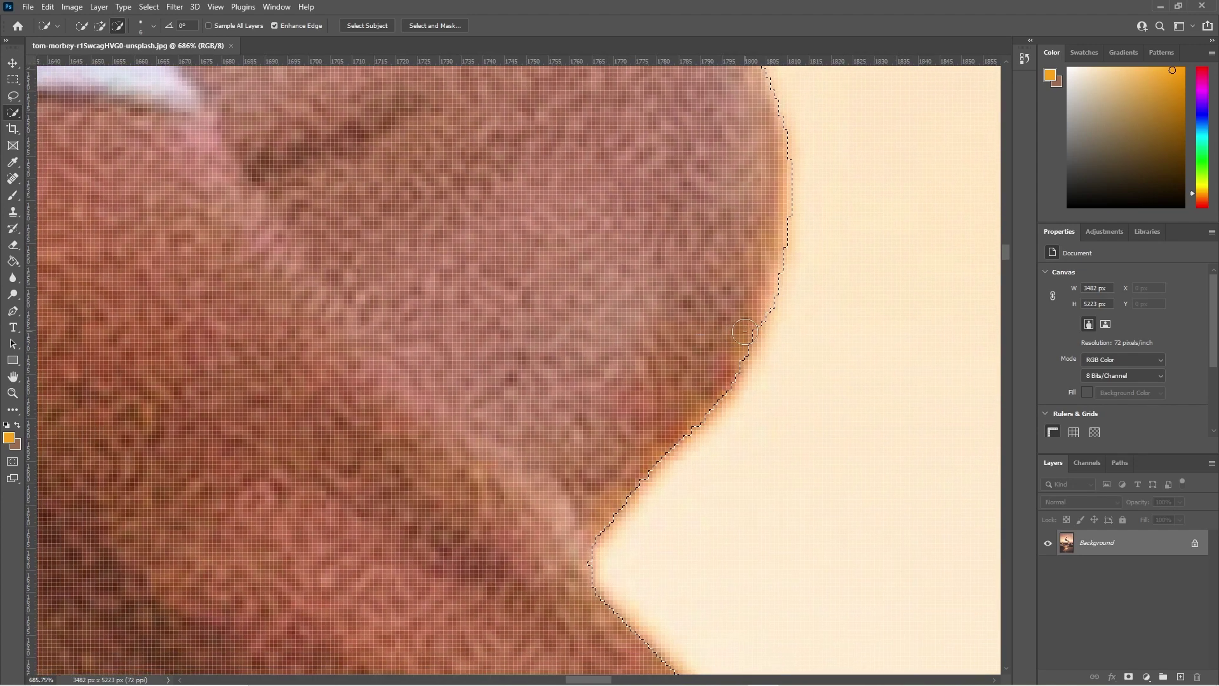
{"action": "left_click_drag", "start_coordinate": [758, 304], "coordinate": [735, 337]}
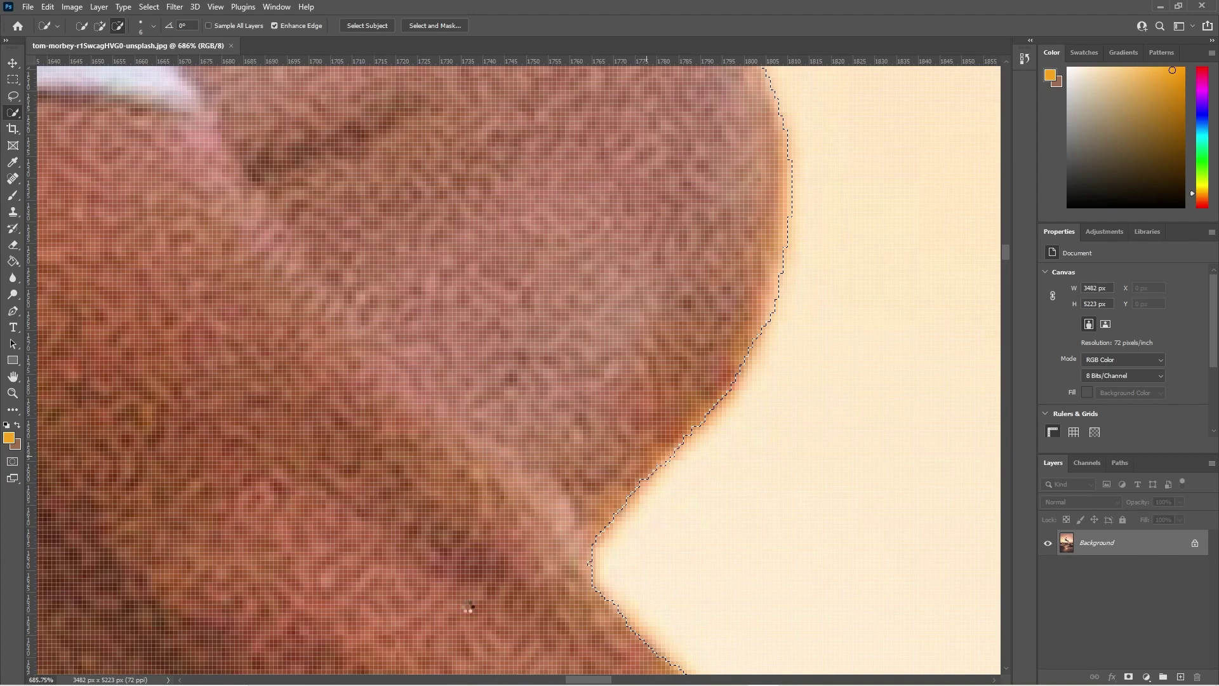
Subtract the hand gripping the skateboard, including the spot where it meets the deck's edge, from the background selection
{"action": "scroll", "coordinate": [507, 558], "scroll_direction": "left", "scroll_amount": 10}
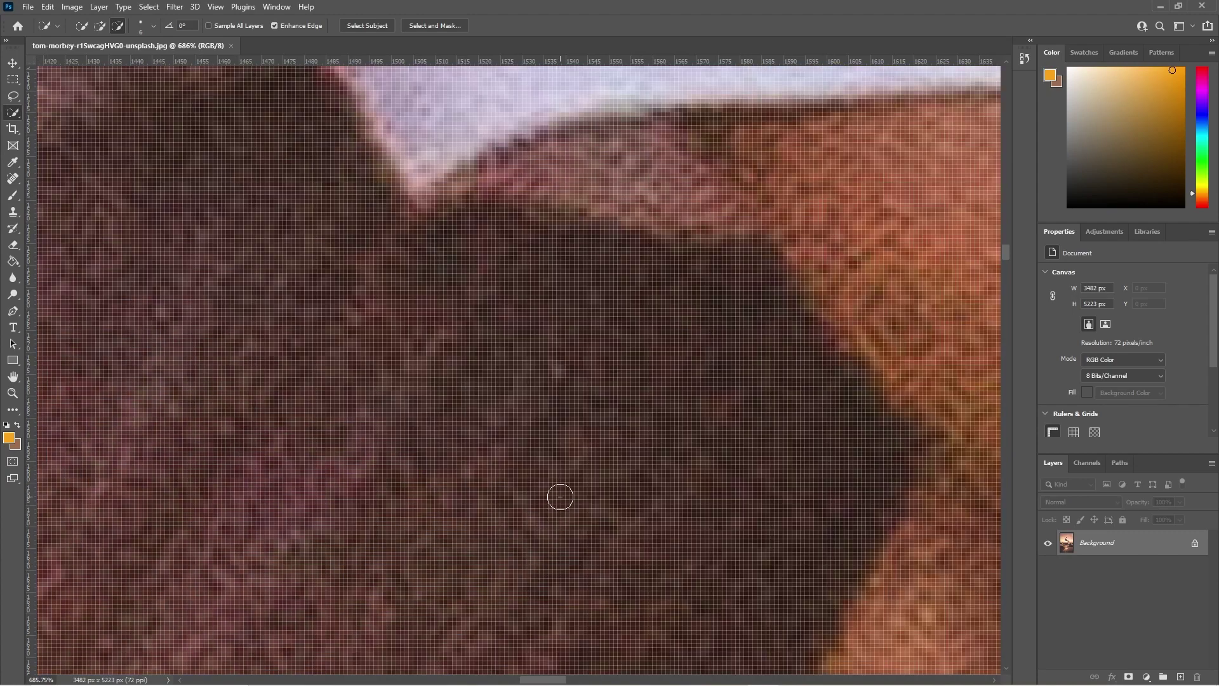
{"action": "scroll", "coordinate": [560, 497], "scroll_direction": "down", "scroll_amount": 10}
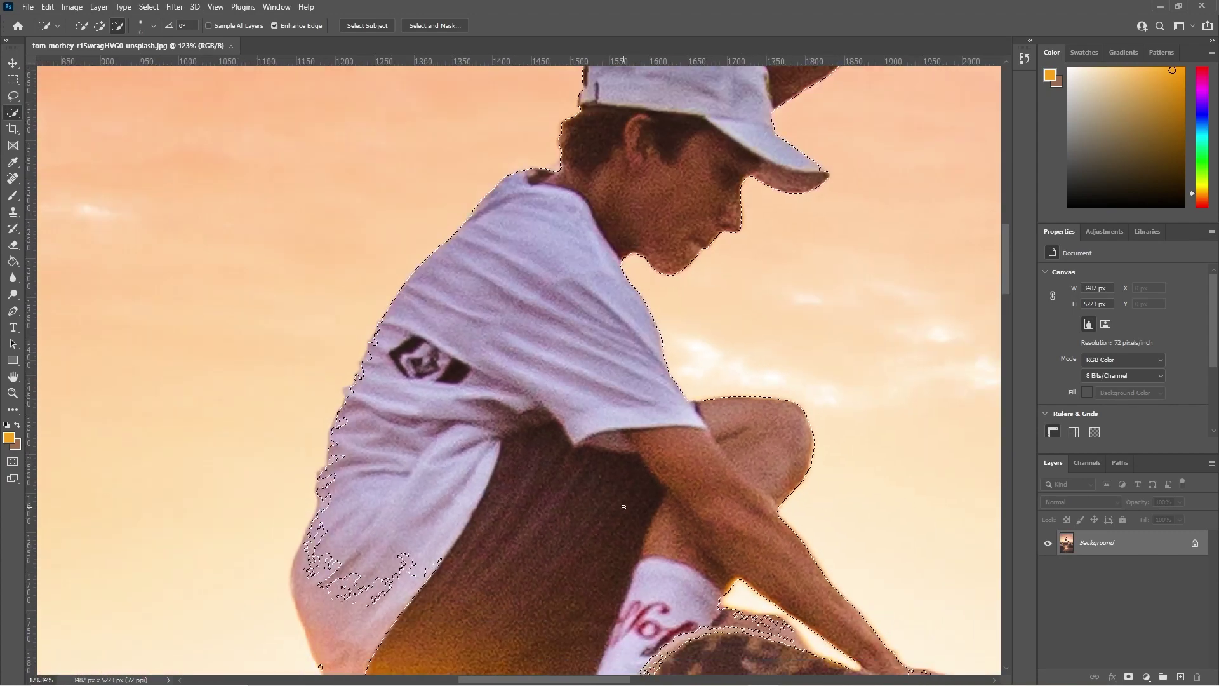
{"action": "left_click_drag", "start_coordinate": [776, 580], "coordinate": [589, 349]}
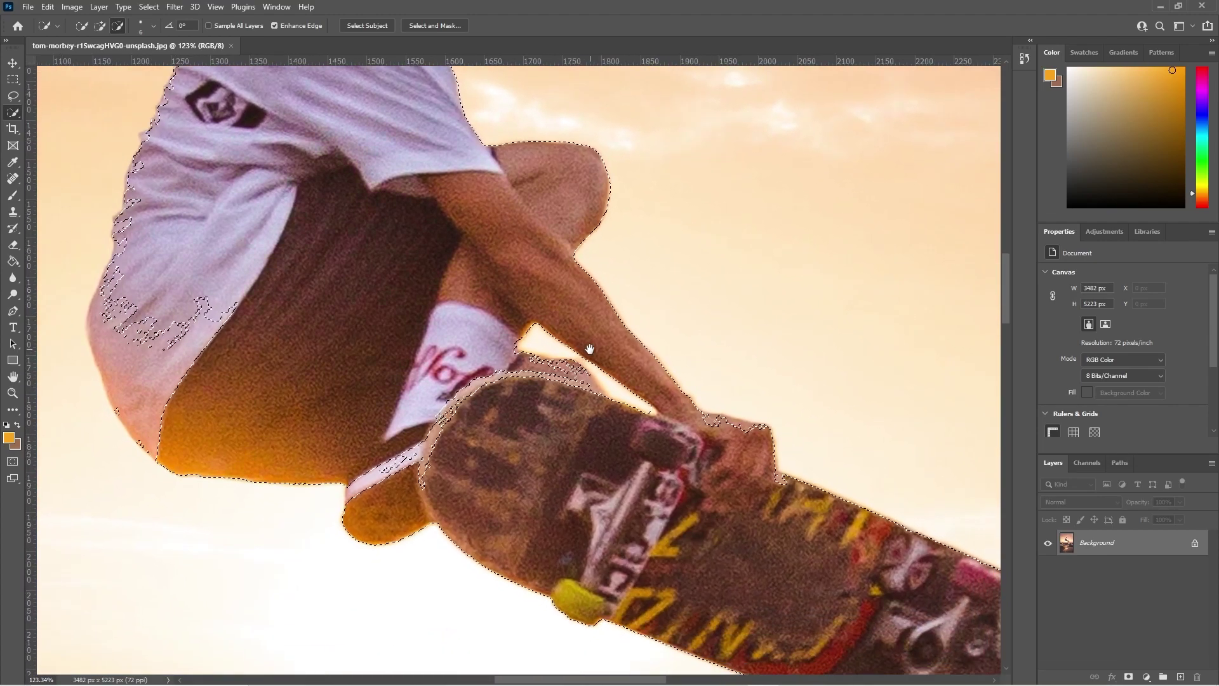
{"action": "scroll", "coordinate": [711, 419], "scroll_direction": "up", "scroll_amount": 8}
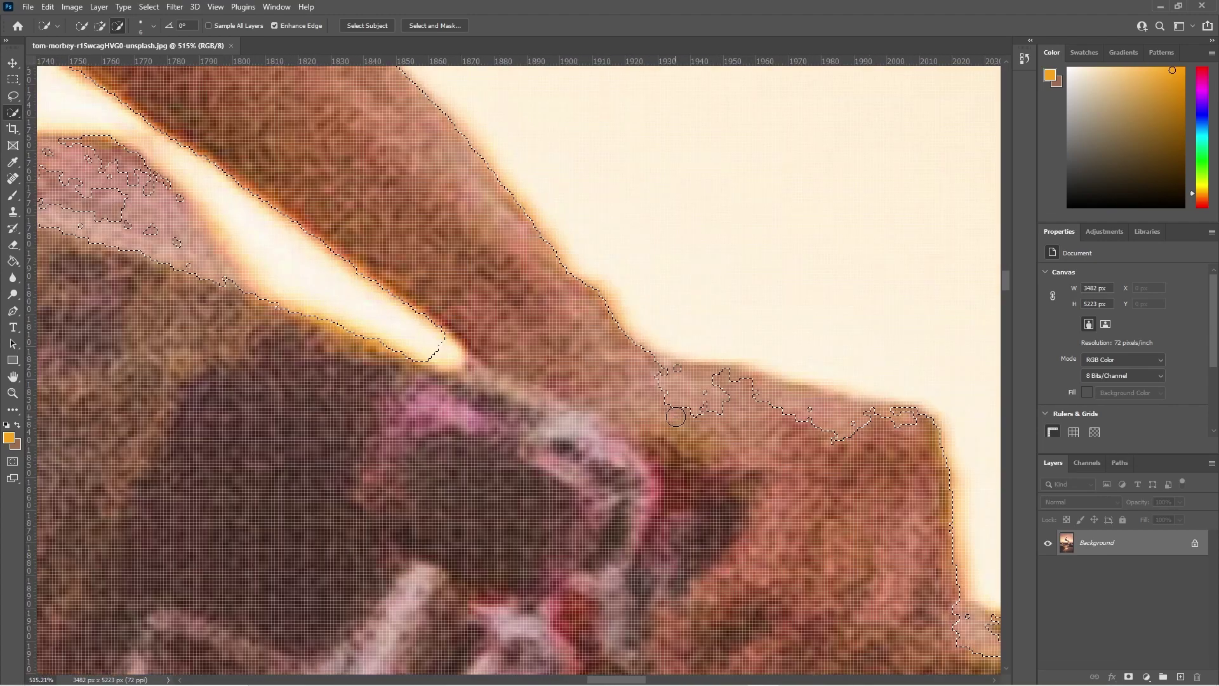
{"action": "mouse_move", "coordinate": [674, 416]}
{"action": "left_mouse_down"}
{"action": "mouse_move", "coordinate": [650, 391]}
{"action": "mouse_move", "coordinate": [662, 376]}
{"action": "mouse_move", "coordinate": [712, 390]}
{"action": "mouse_move", "coordinate": [707, 377]}
{"action": "mouse_move", "coordinate": [754, 381]}
{"action": "mouse_move", "coordinate": [883, 412]}
{"action": "left_mouse_up"}
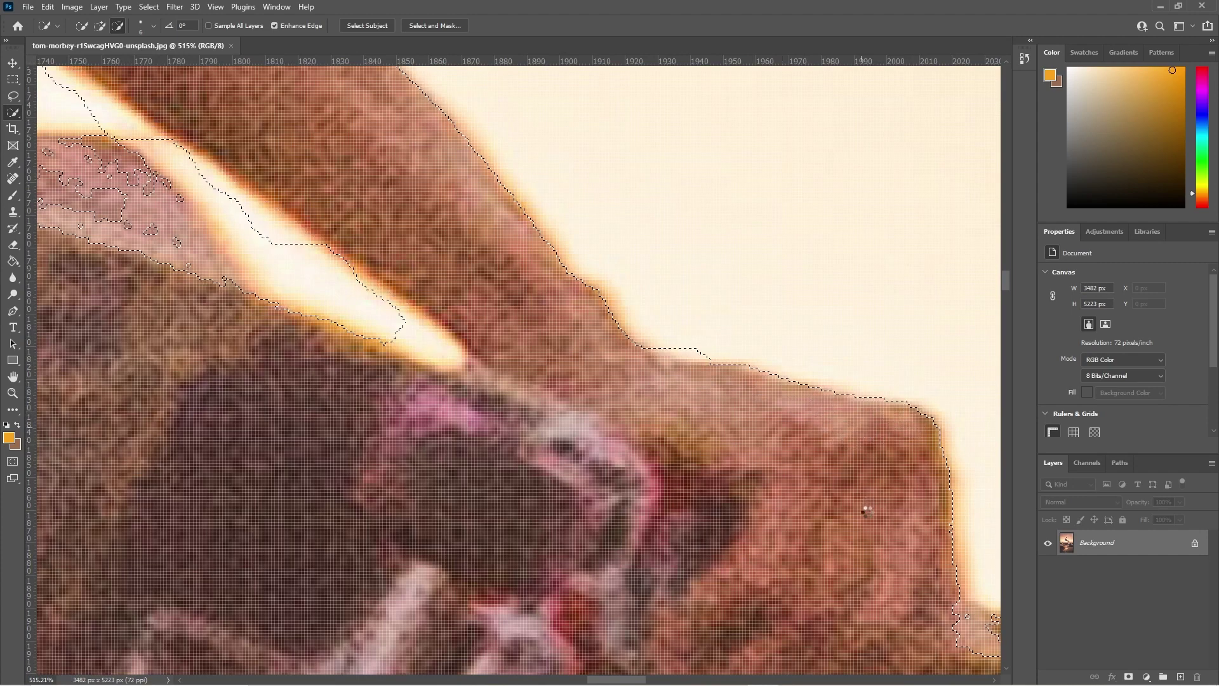
{"action": "left_click_drag", "start_coordinate": [854, 512], "coordinate": [449, 245]}
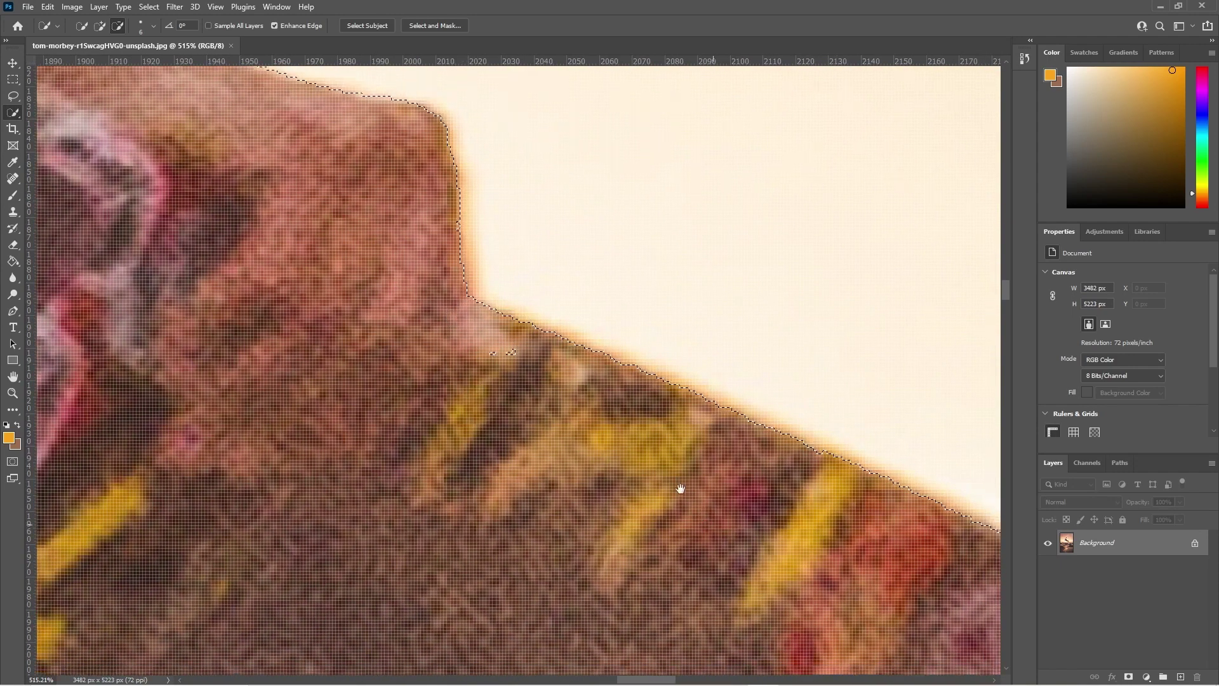
Subtract the shoe's white sole stripe and the adjoining lower part of the skateboard's rim from the background selection
{"action": "left_click_drag", "start_coordinate": [678, 487], "coordinate": [180, 134]}
{"action": "left_click_drag", "start_coordinate": [395, 419], "coordinate": [406, 223]}
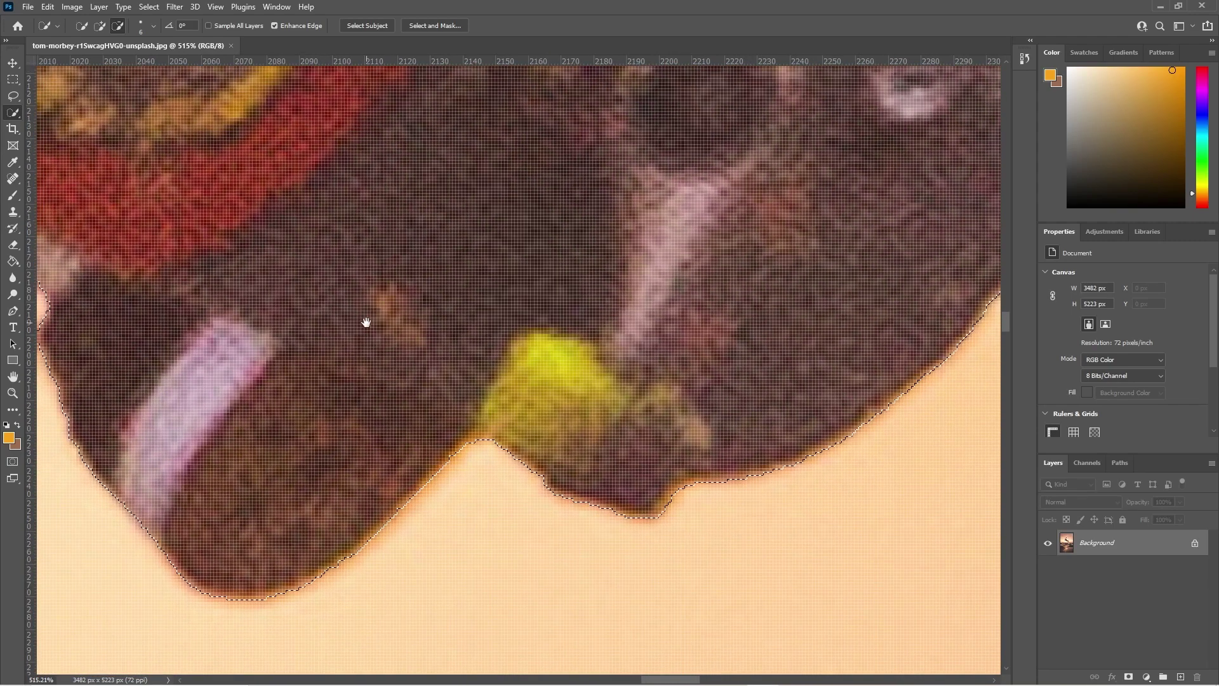
{"action": "mouse_move", "coordinate": [381, 328]}
{"action": "left_mouse_down"}
{"action": "mouse_move", "coordinate": [522, 385]}
{"action": "mouse_move", "coordinate": [527, 399]}
{"action": "left_mouse_up"}
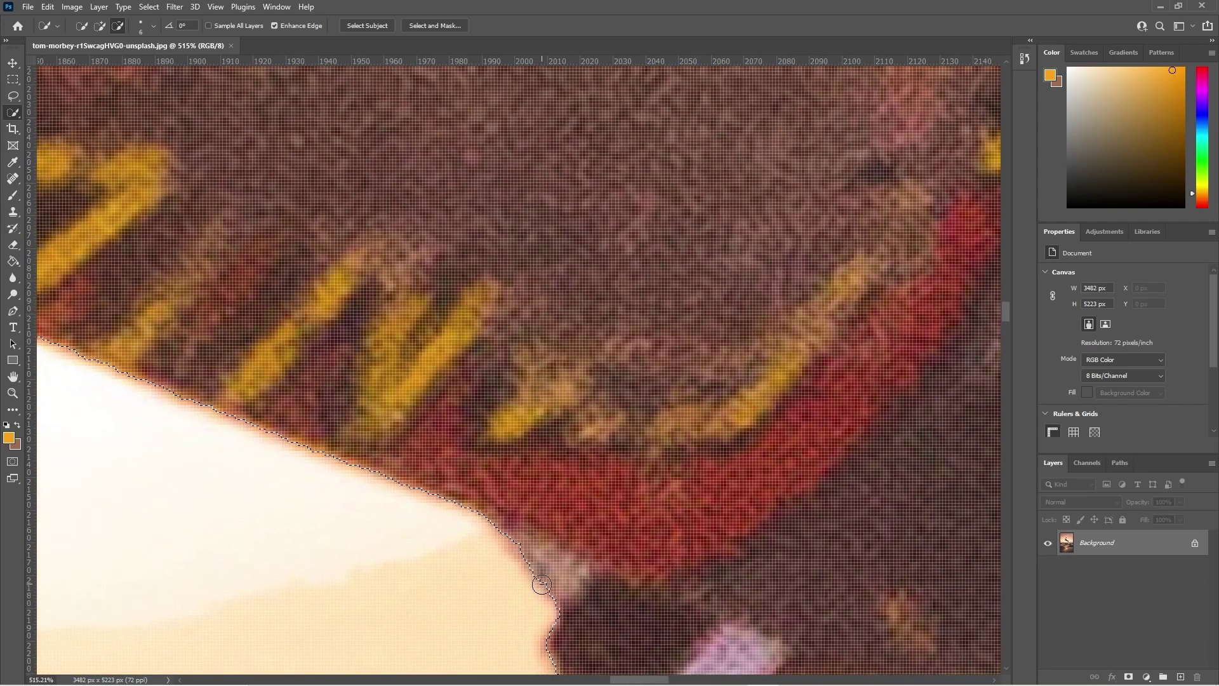
{"action": "left_click_drag", "start_coordinate": [217, 352], "coordinate": [584, 526]}
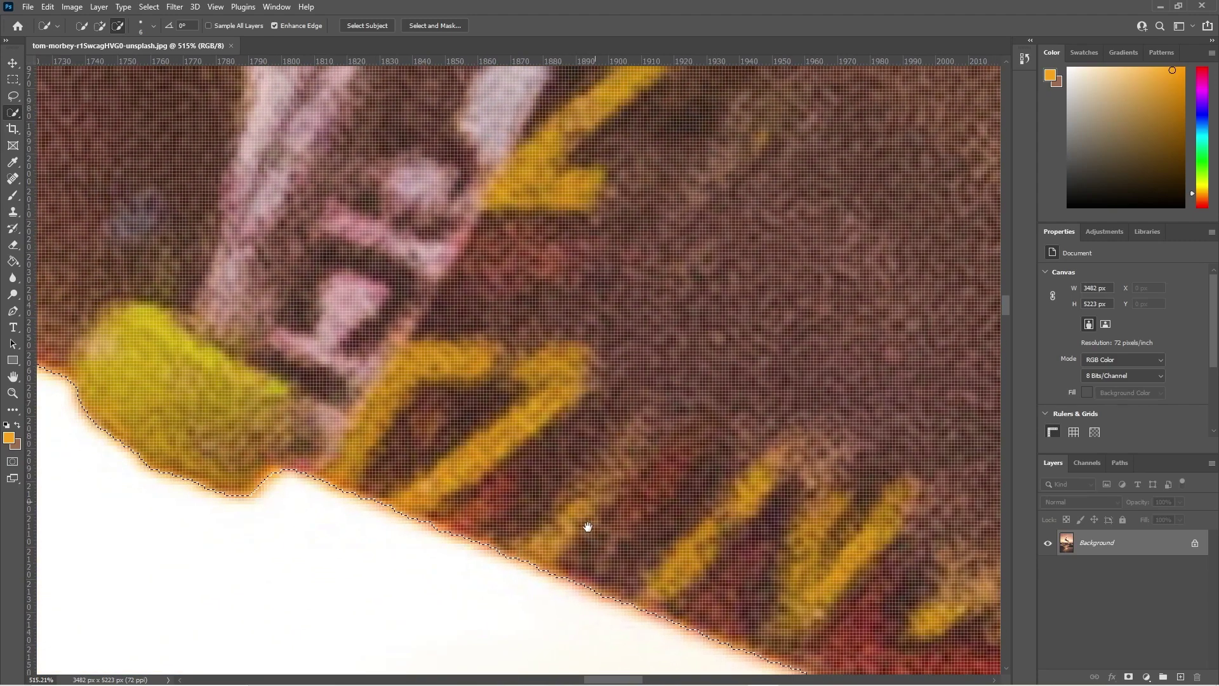
{"action": "left_click_drag", "start_coordinate": [301, 407], "coordinate": [485, 492]}
{"action": "left_click_drag", "start_coordinate": [280, 354], "coordinate": [473, 540]}
{"action": "left_click_drag", "start_coordinate": [397, 356], "coordinate": [406, 264]}
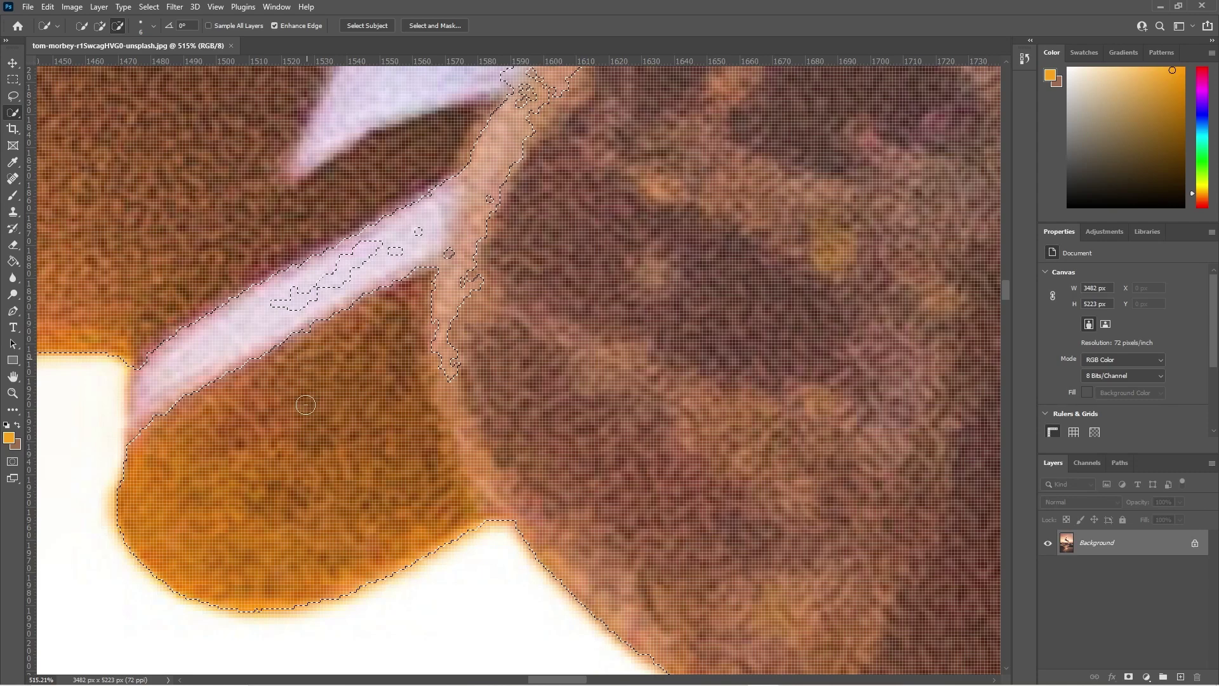
{"action": "left_click_drag", "start_coordinate": [158, 341], "coordinate": [152, 384]}
{"action": "left_click_drag", "start_coordinate": [143, 432], "coordinate": [134, 379]}
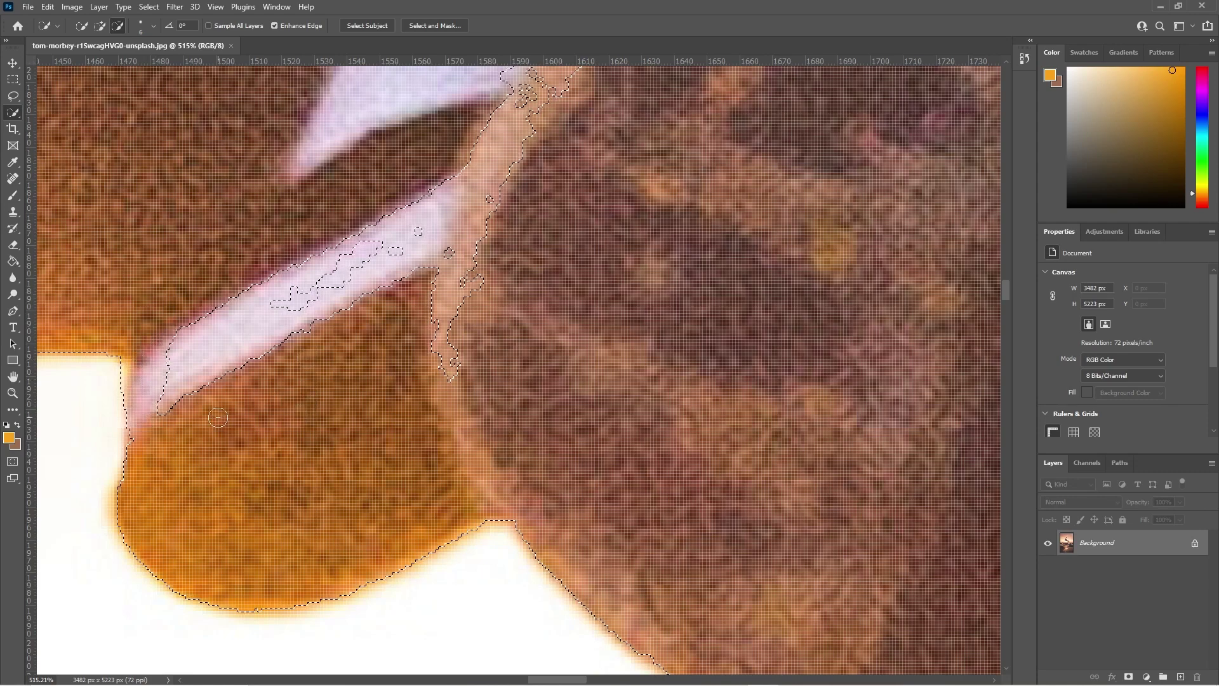
{"action": "mouse_move", "coordinate": [182, 333]}
{"action": "left_mouse_down"}
{"action": "mouse_move", "coordinate": [182, 343]}
{"action": "mouse_move", "coordinate": [306, 283]}
{"action": "left_mouse_up"}
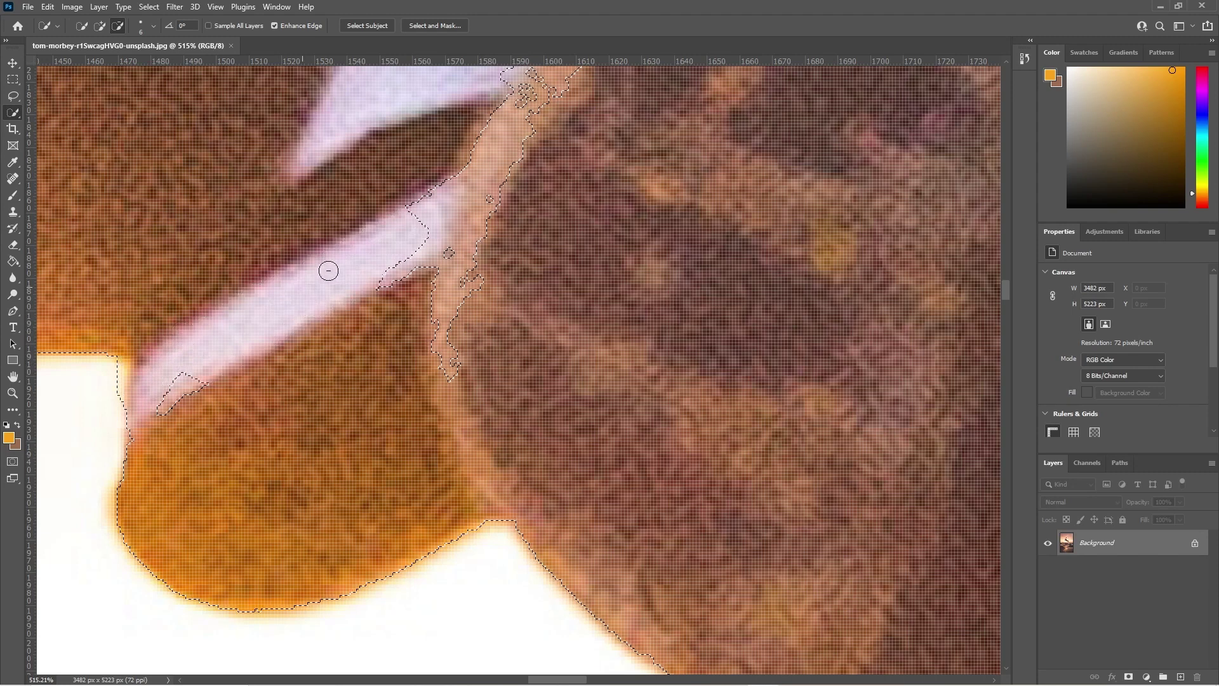
{"action": "mouse_move", "coordinate": [463, 309]}
{"action": "left_mouse_down"}
{"action": "mouse_move", "coordinate": [463, 241]}
{"action": "mouse_move", "coordinate": [410, 358]}
{"action": "mouse_move", "coordinate": [429, 301]}
{"action": "mouse_move", "coordinate": [392, 292]}
{"action": "left_mouse_up"}
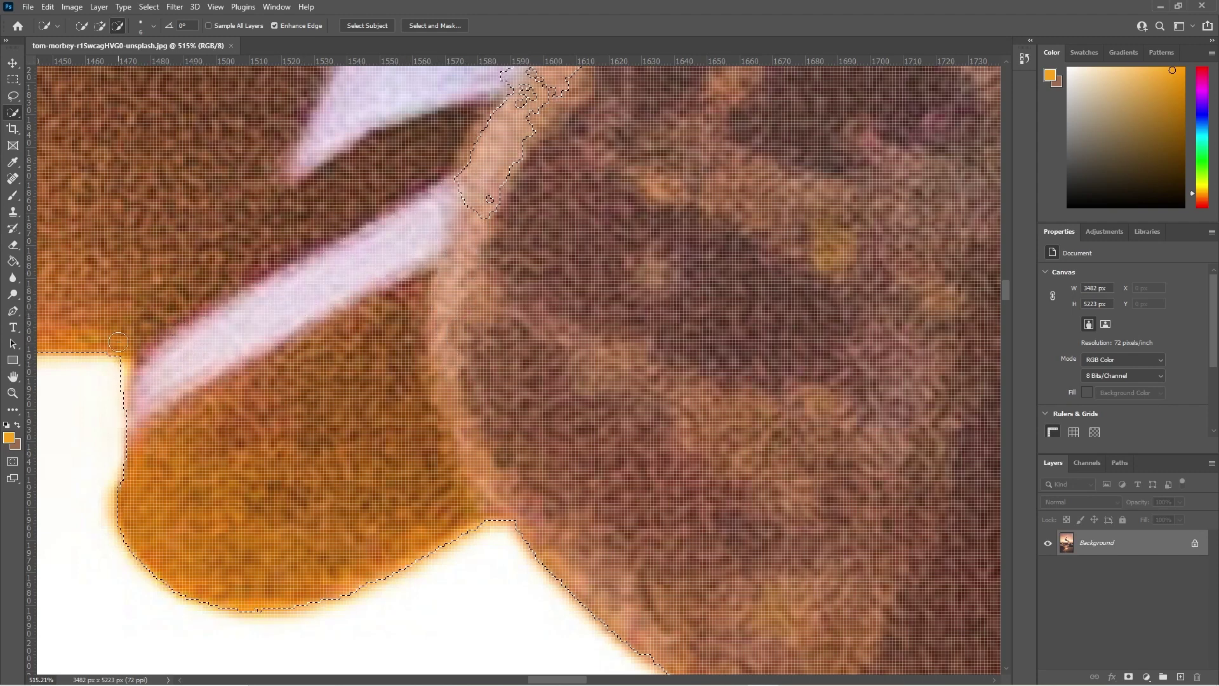
Subtract the skateboard's curved upper rim and the pinkish area behind it from the background selection
{"action": "mouse_move", "coordinate": [448, 243]}
{"action": "left_mouse_down"}
{"action": "mouse_move", "coordinate": [318, 508]}
{"action": "mouse_move", "coordinate": [360, 464]}
{"action": "left_mouse_up"}
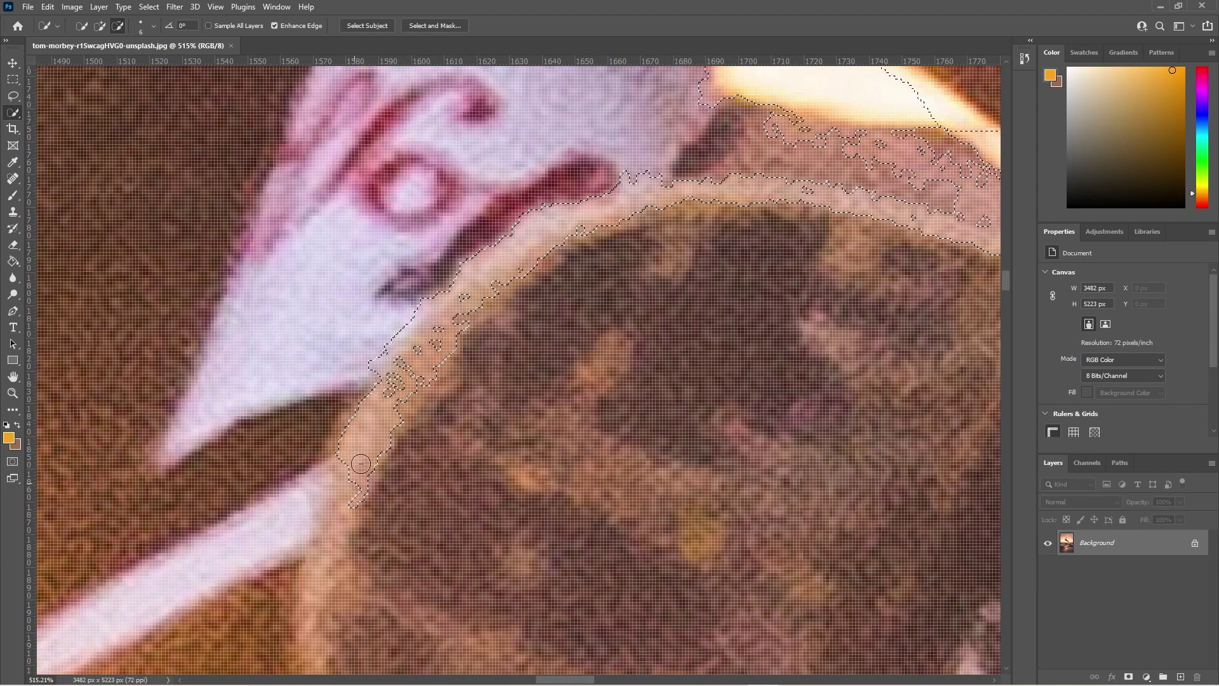
{"action": "mouse_move", "coordinate": [433, 353]}
{"action": "left_mouse_down"}
{"action": "mouse_move", "coordinate": [354, 426]}
{"action": "mouse_move", "coordinate": [417, 404]}
{"action": "left_mouse_up"}
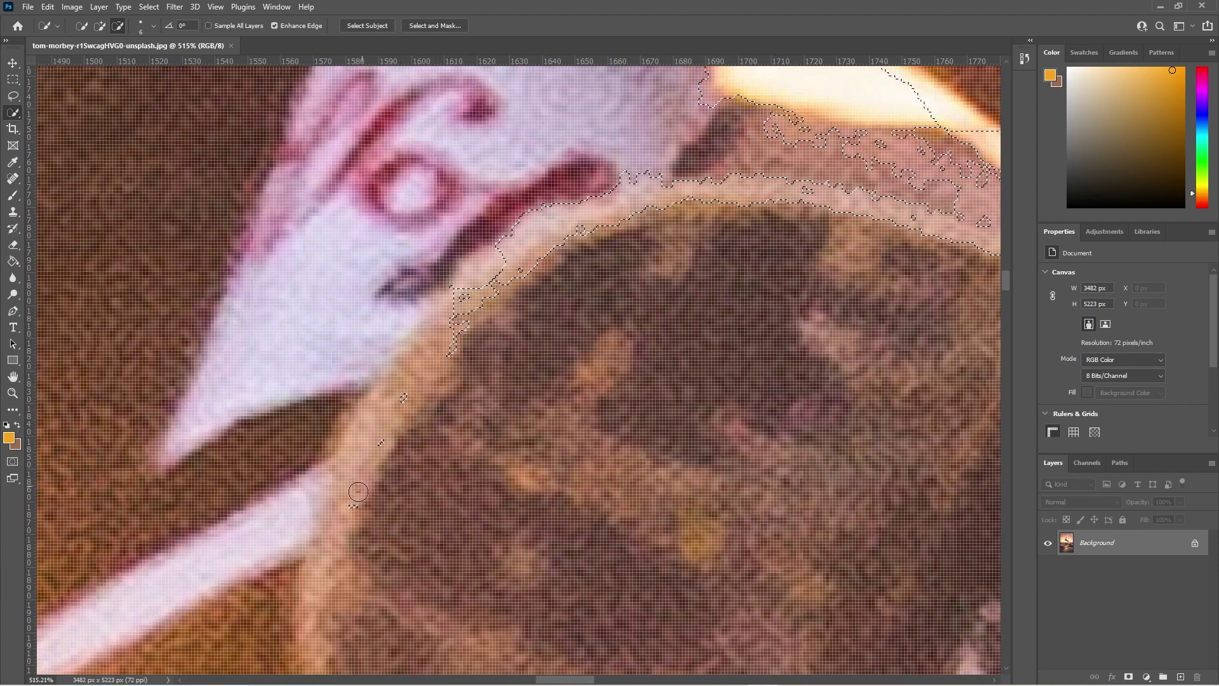
{"action": "mouse_move", "coordinate": [496, 271]}
{"action": "left_mouse_down"}
{"action": "mouse_move", "coordinate": [544, 218]}
{"action": "mouse_move", "coordinate": [705, 195]}
{"action": "left_mouse_up"}
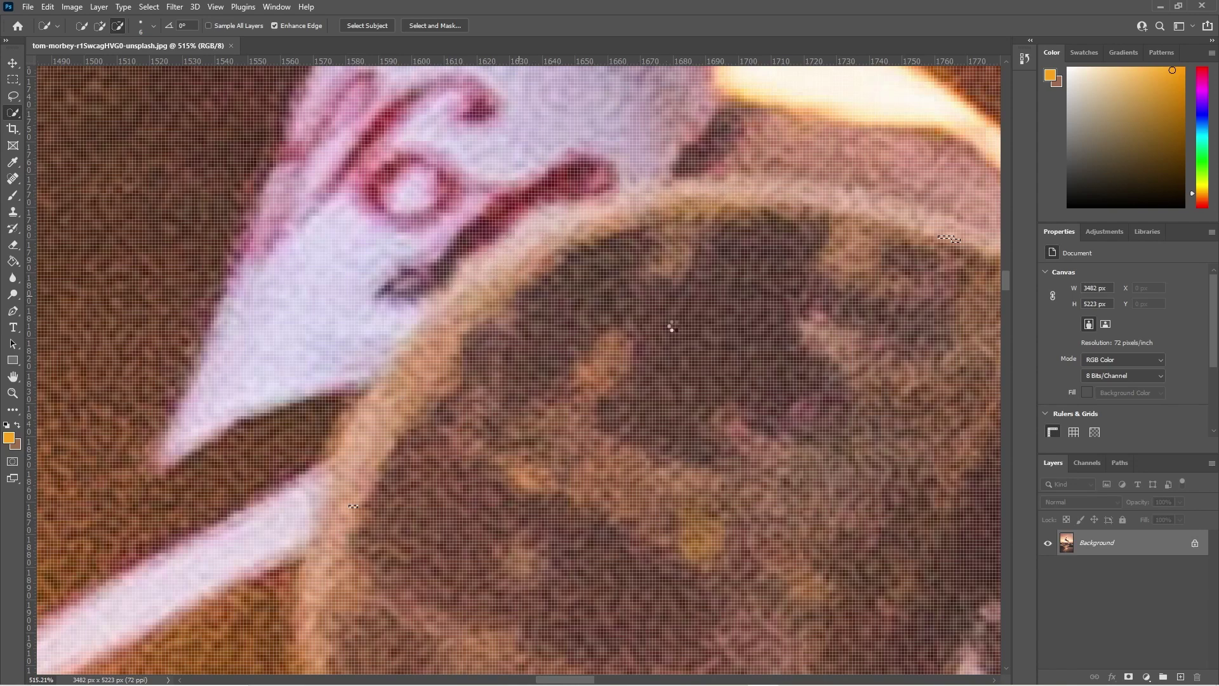
{"action": "mouse_move", "coordinate": [794, 173]}
{"action": "left_mouse_down"}
{"action": "mouse_move", "coordinate": [774, 163]}
{"action": "mouse_move", "coordinate": [777, 207]}
{"action": "left_mouse_up"}
{"action": "scroll", "coordinate": [707, 327], "scroll_direction": "down", "scroll_amount": 3}
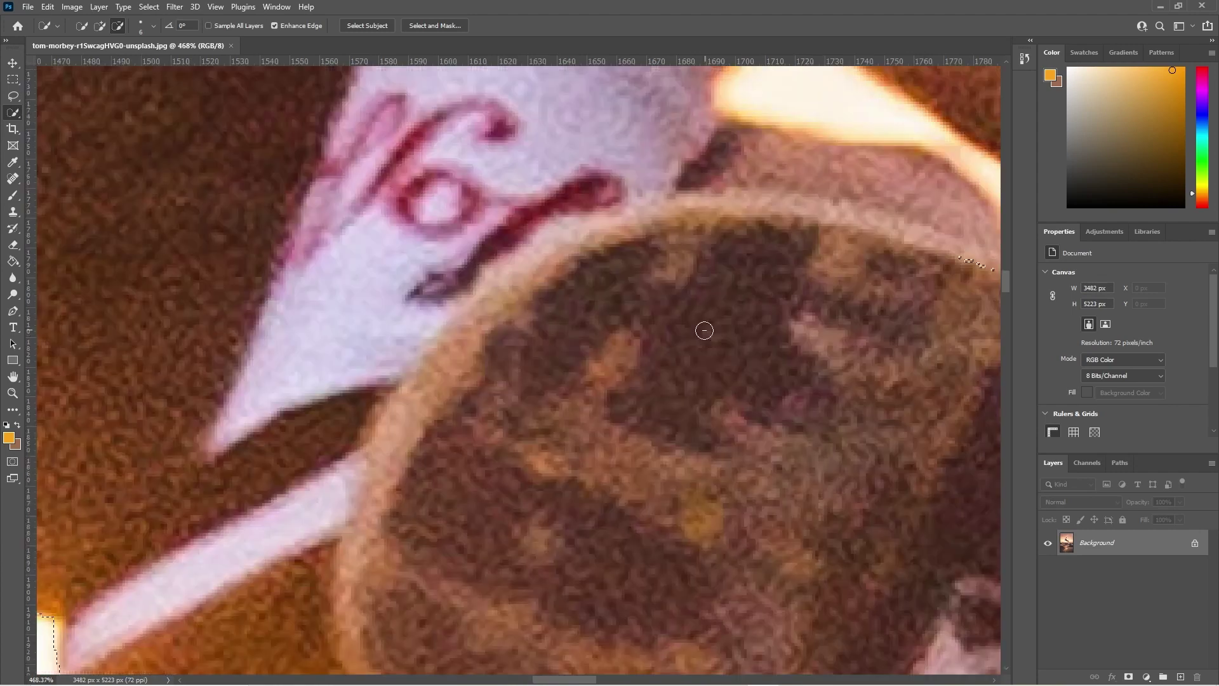
{"action": "left_click_drag", "start_coordinate": [911, 324], "coordinate": [487, 326]}
{"action": "scroll", "coordinate": [510, 318], "scroll_direction": "up", "scroll_amount": 2}
{"action": "scroll", "coordinate": [509, 318], "scroll_direction": "up", "scroll_amount": 2}
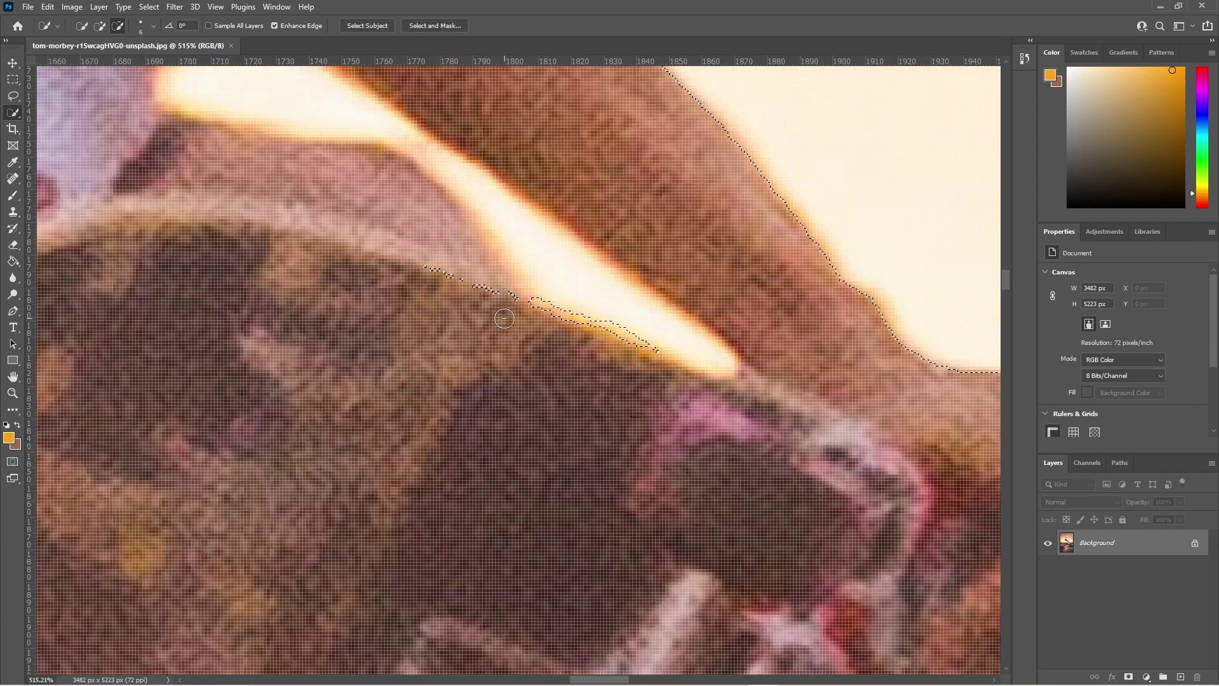
{"action": "left_click_drag", "start_coordinate": [438, 280], "coordinate": [472, 276]}
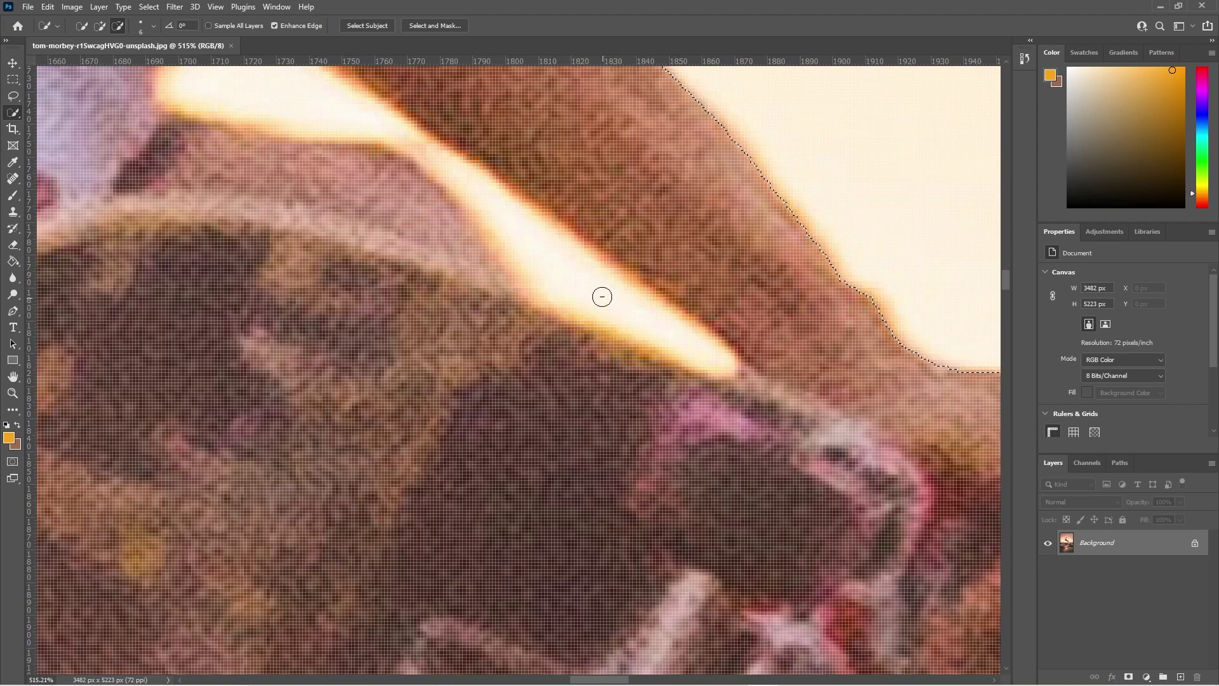
Switch Quick Selection to adding and select the wide end of the sky gap between the sock and forearm
{"action": "left_click", "coordinate": [99, 25]}
{"action": "left_click_drag", "start_coordinate": [239, 112], "coordinate": [318, 248]}
{"action": "left_click_drag", "start_coordinate": [299, 155], "coordinate": [260, 212]}
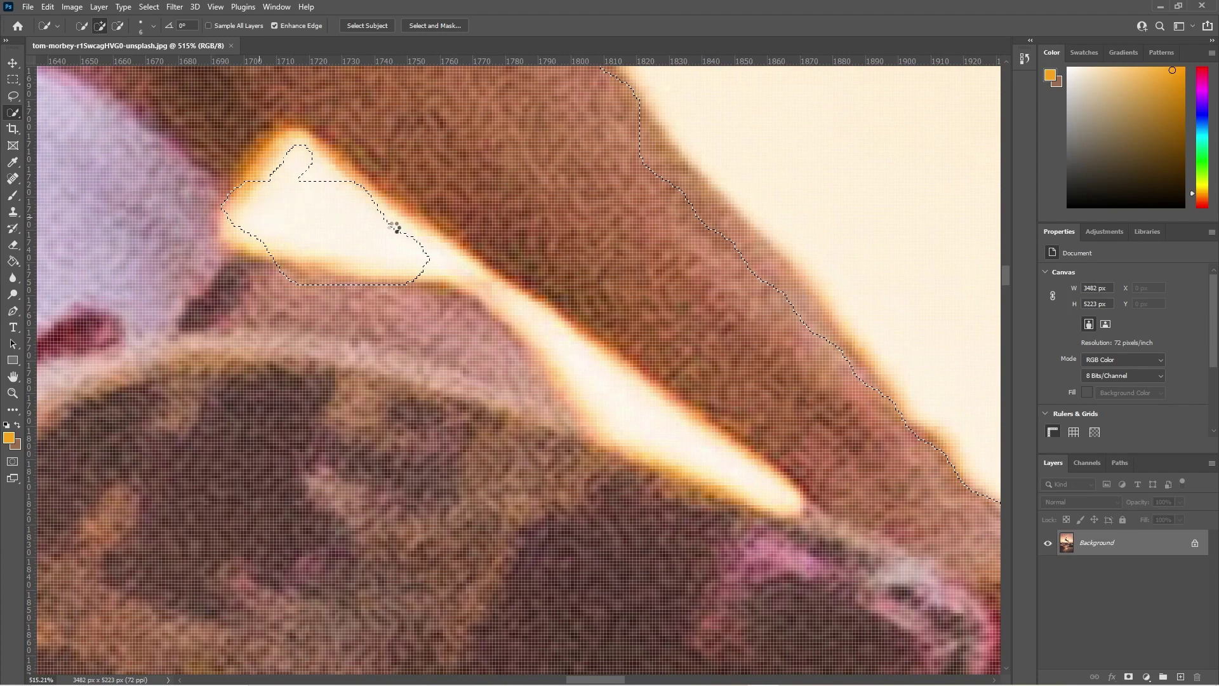
{"action": "left_click_drag", "start_coordinate": [356, 186], "coordinate": [330, 184]}
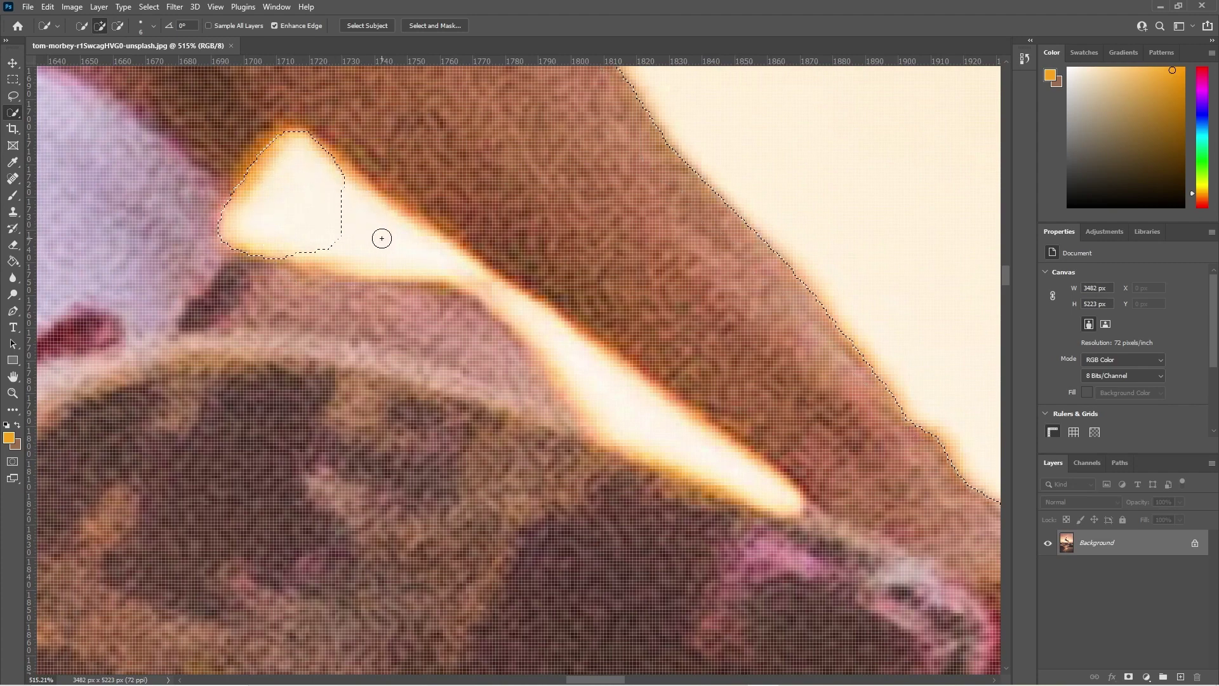
{"action": "left_click_drag", "start_coordinate": [430, 250], "coordinate": [485, 280]}
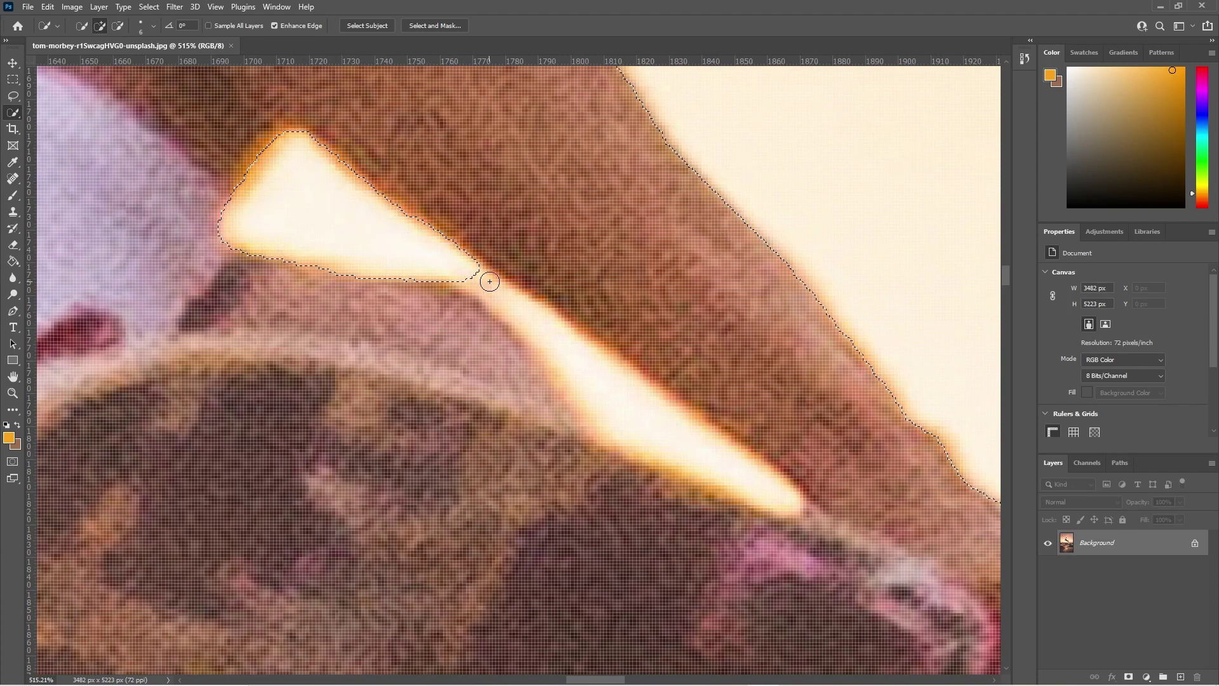
Add the narrow remainder of the sky gap between the forearm and skateboard to the selection, up to its tip
{"action": "left_click", "coordinate": [515, 304]}
{"action": "left_click", "coordinate": [551, 332]}
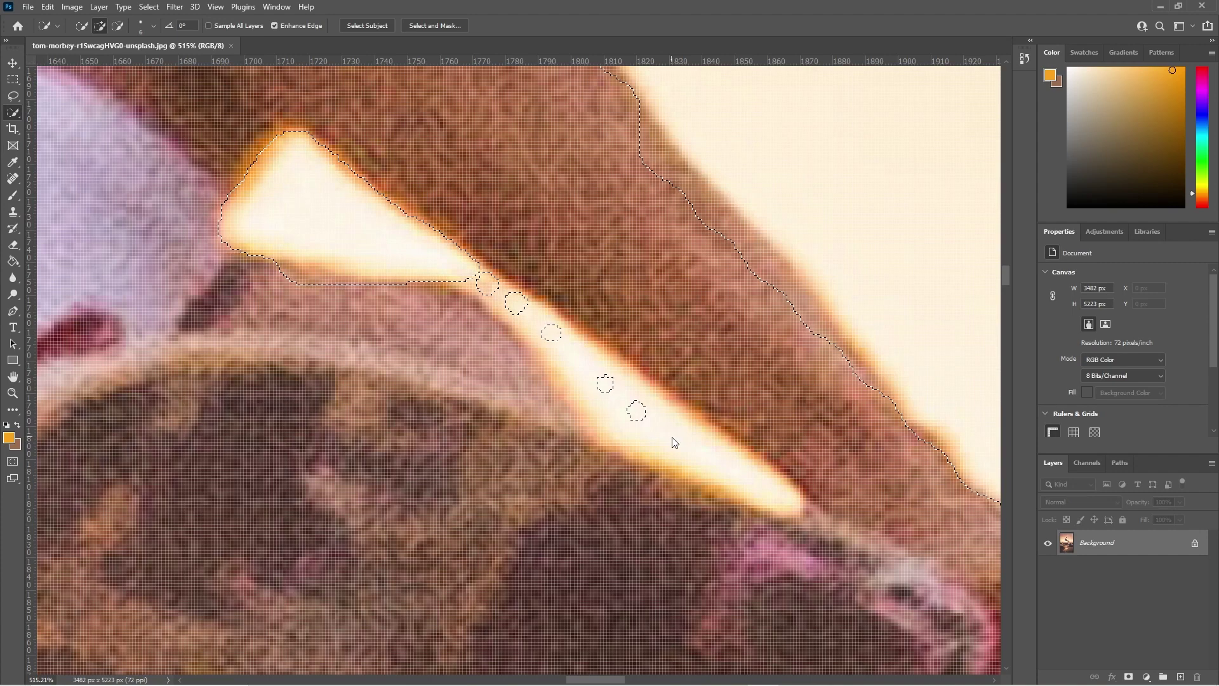
{"action": "left_click_drag", "start_coordinate": [669, 427], "coordinate": [620, 397]}
{"action": "left_click", "coordinate": [549, 333]}
{"action": "left_click_drag", "start_coordinate": [657, 386], "coordinate": [612, 381]}
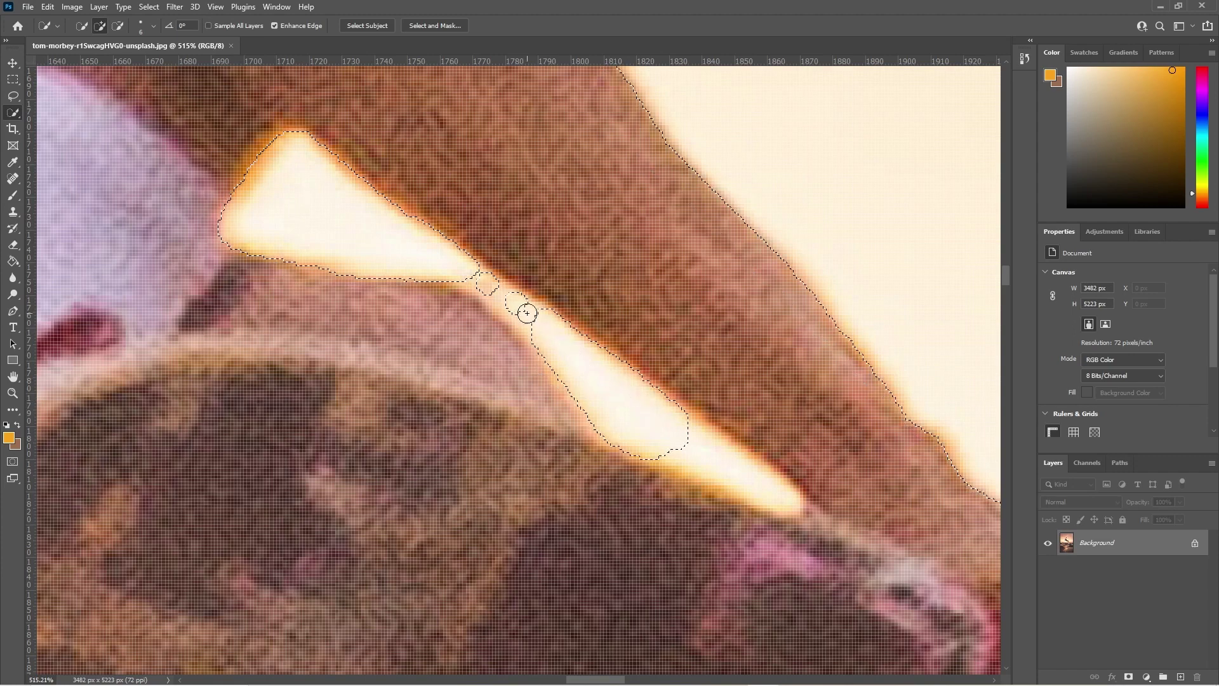
{"action": "left_click_drag", "start_coordinate": [532, 320], "coordinate": [481, 283]}
{"action": "left_click_drag", "start_coordinate": [677, 441], "coordinate": [705, 452]}
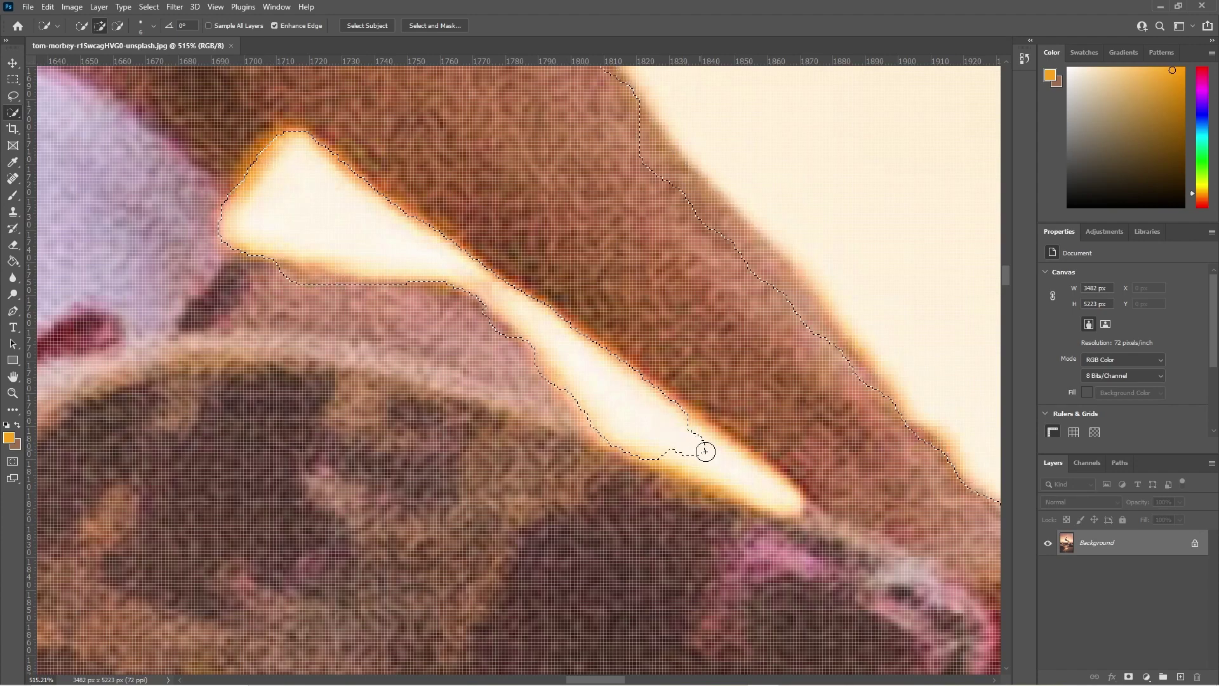
{"action": "left_click", "coordinate": [783, 499]}
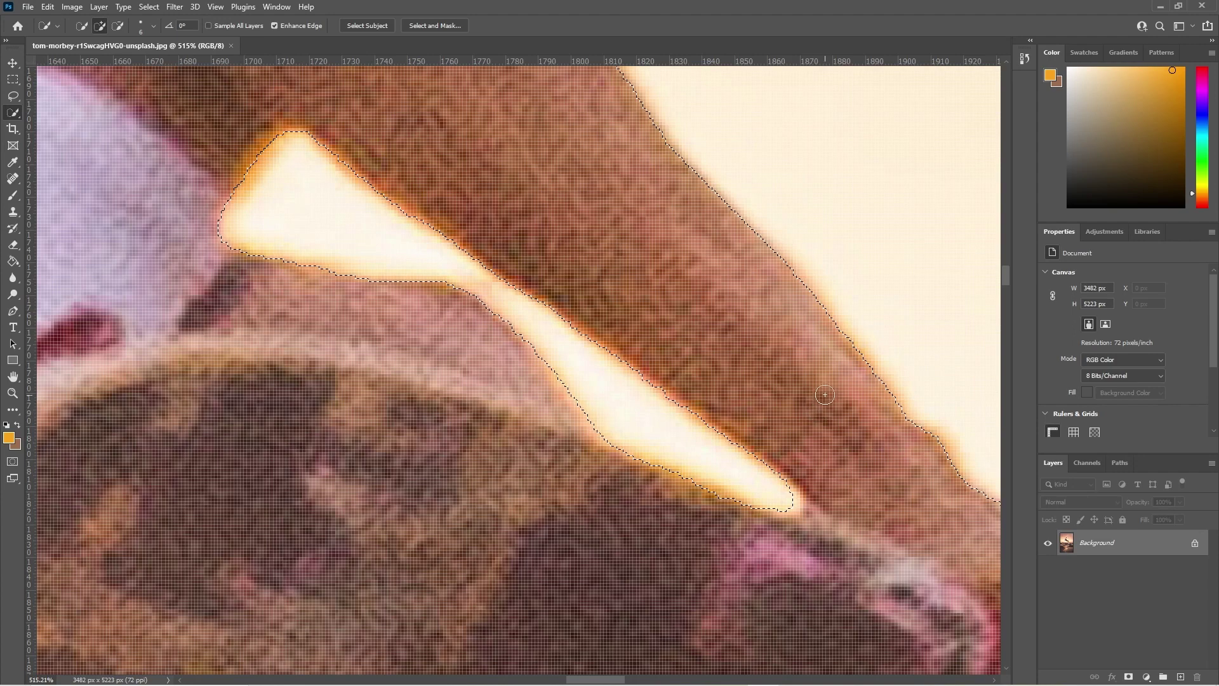
{"action": "left_click_drag", "start_coordinate": [787, 496], "coordinate": [781, 494]}
{"action": "scroll", "coordinate": [571, 422], "scroll_direction": "down", "scroll_amount": 2}
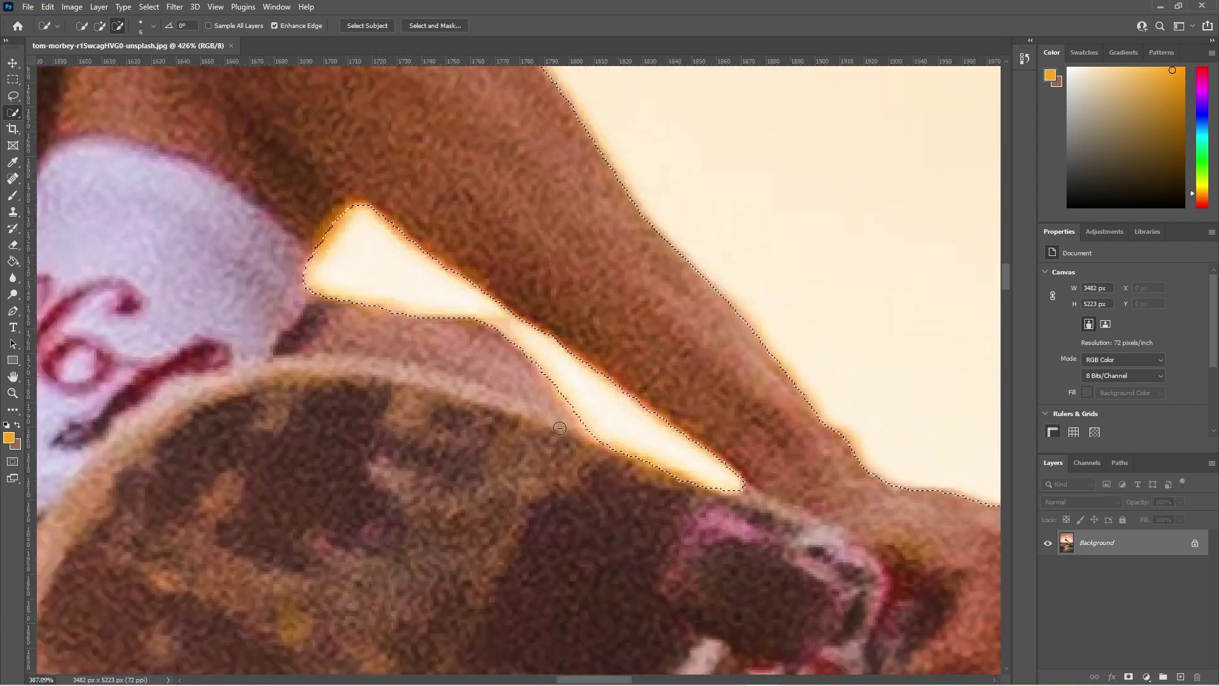
Subtract the uppermost fingertip of the raised hand from the background selection
{"action": "scroll", "coordinate": [559, 428], "scroll_direction": "down", "scroll_amount": 3}
{"action": "scroll", "coordinate": [505, 431], "scroll_direction": "down", "scroll_amount": 4}
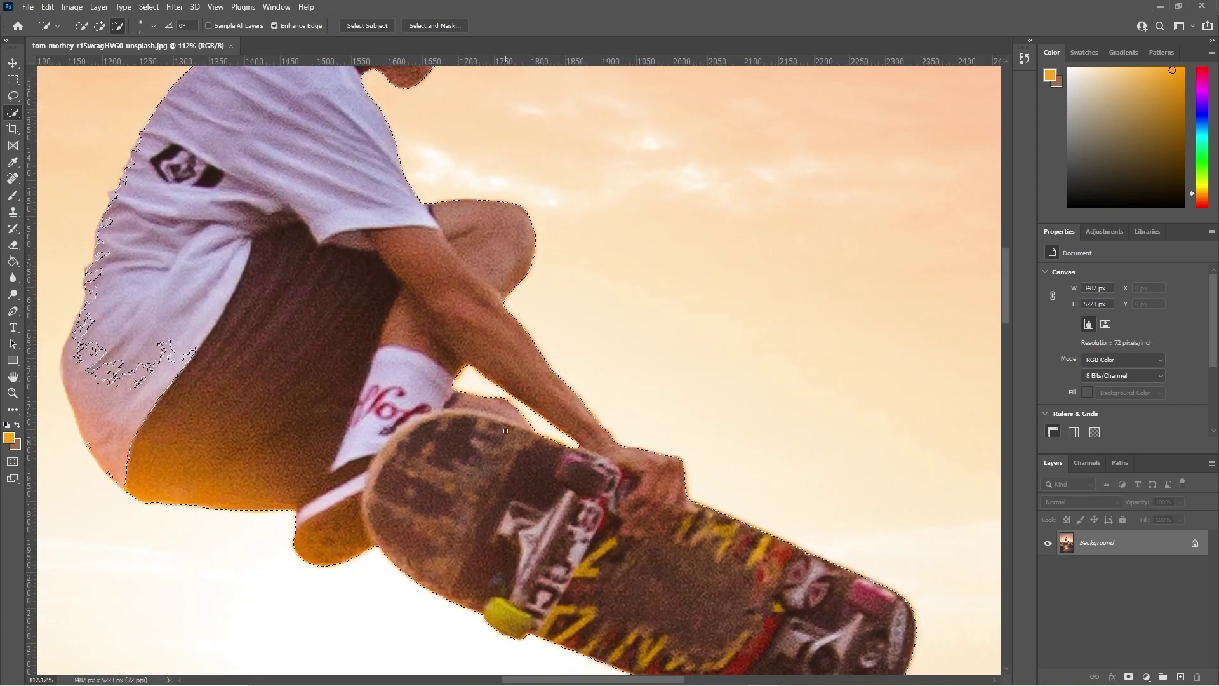
{"action": "scroll", "coordinate": [506, 431], "scroll_direction": "down", "scroll_amount": 4}
{"action": "scroll", "coordinate": [483, 227], "scroll_direction": "up", "scroll_amount": 5}
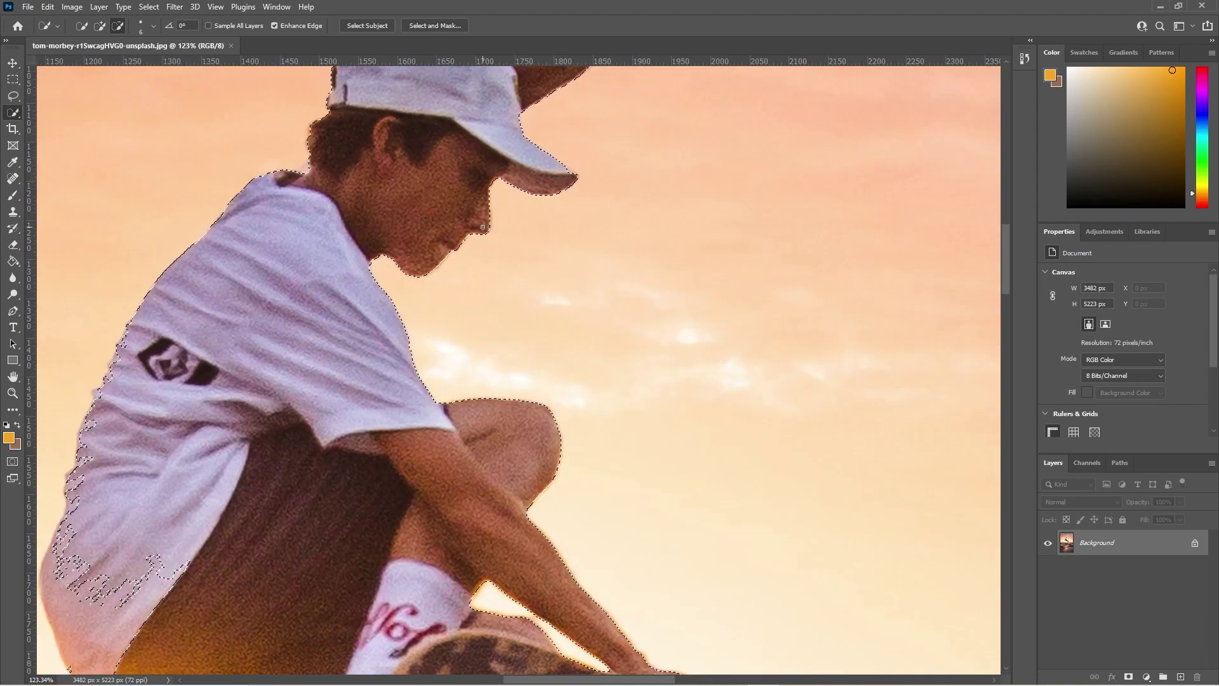
{"action": "scroll", "coordinate": [483, 226], "scroll_direction": "up", "scroll_amount": 7}
{"action": "left_click_drag", "start_coordinate": [433, 212], "coordinate": [456, 493]}
{"action": "left_click_drag", "start_coordinate": [622, 260], "coordinate": [430, 434]}
{"action": "left_click_drag", "start_coordinate": [645, 201], "coordinate": [421, 417]}
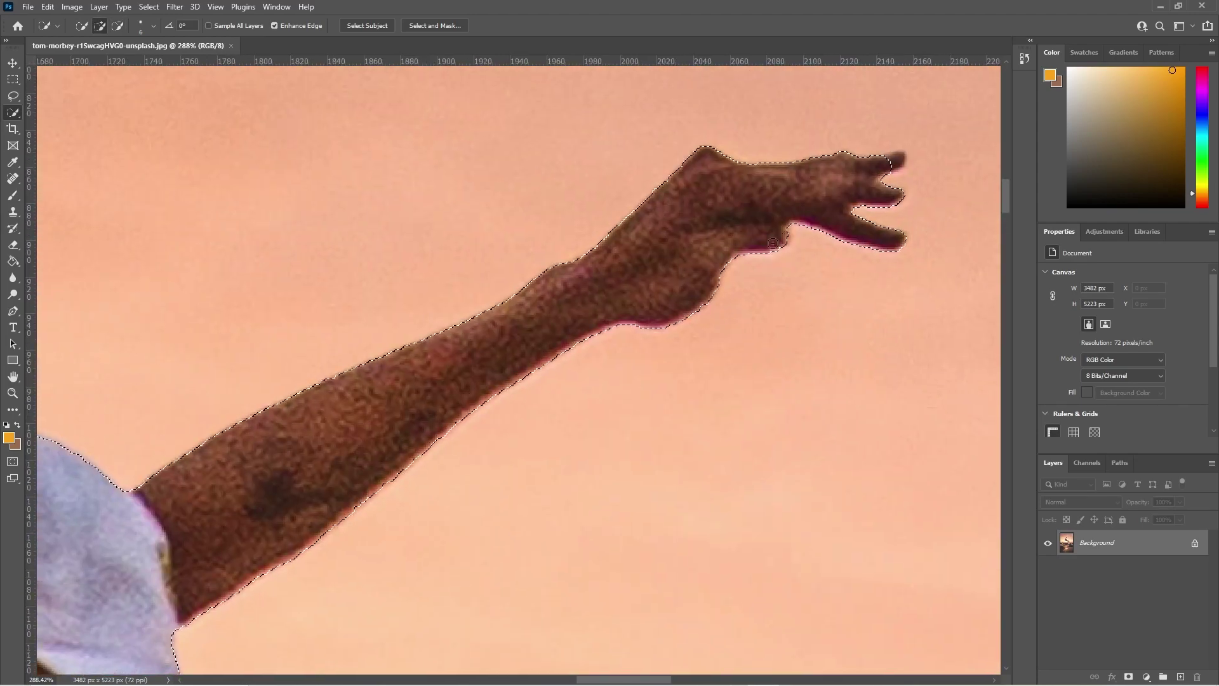
{"action": "scroll", "coordinate": [901, 155], "scroll_direction": "up", "scroll_amount": 5}
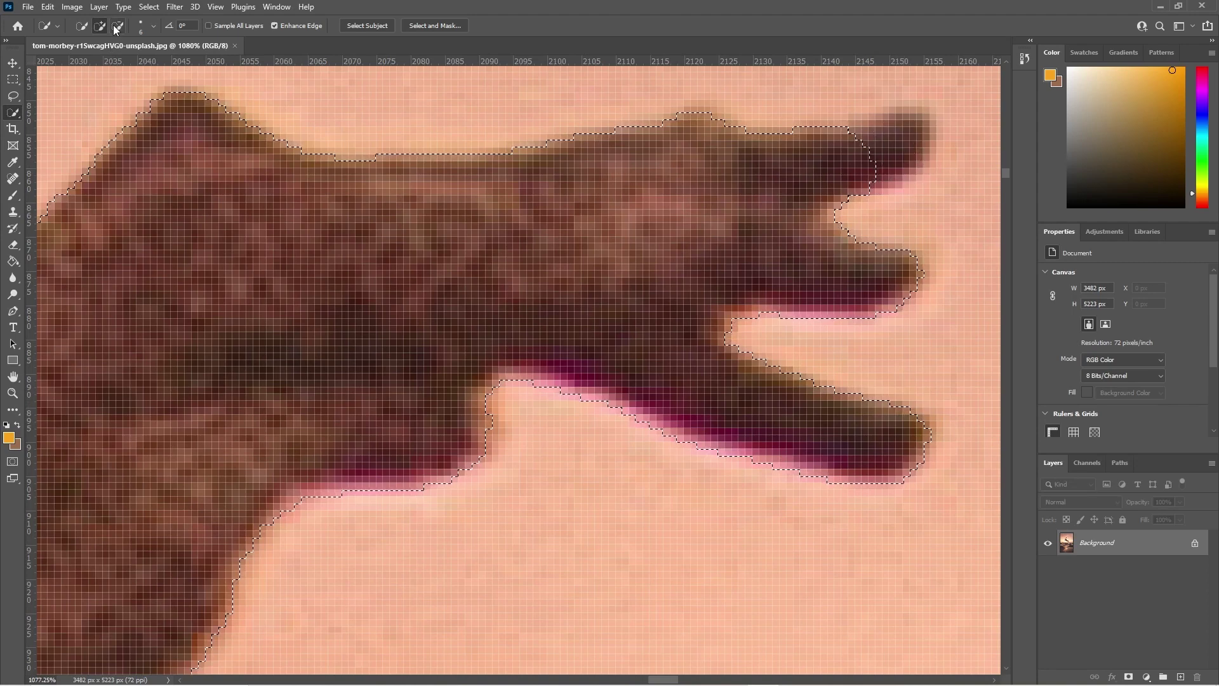
{"action": "left_click", "coordinate": [897, 143]}
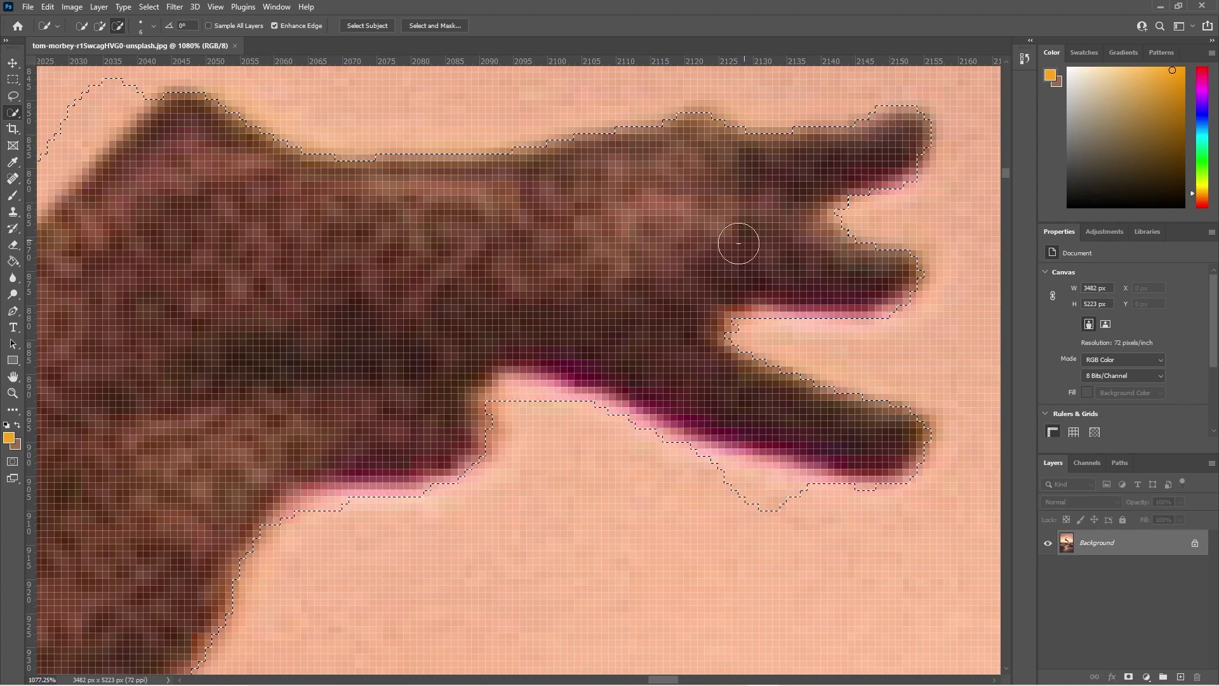
Subtract the back and lower part of the white T-shirt, including its edge along the shorts, from the background selection
{"action": "scroll", "coordinate": [738, 243], "scroll_direction": "down", "scroll_amount": 5}
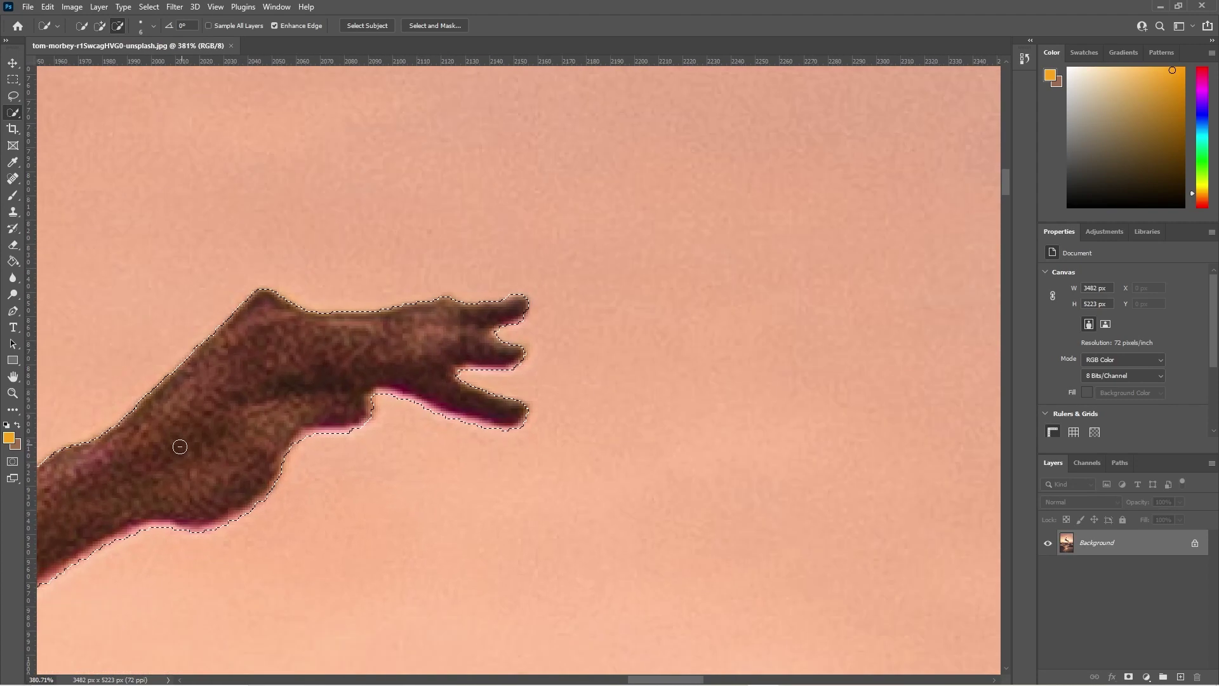
{"action": "scroll", "coordinate": [180, 446], "scroll_direction": "down", "scroll_amount": 3}
{"action": "left_click_drag", "start_coordinate": [126, 449], "coordinate": [721, 258]}
{"action": "left_click_drag", "start_coordinate": [114, 540], "coordinate": [530, 70]}
{"action": "left_click_drag", "start_coordinate": [327, 503], "coordinate": [371, 141]}
{"action": "left_click_drag", "start_coordinate": [310, 240], "coordinate": [367, 492]}
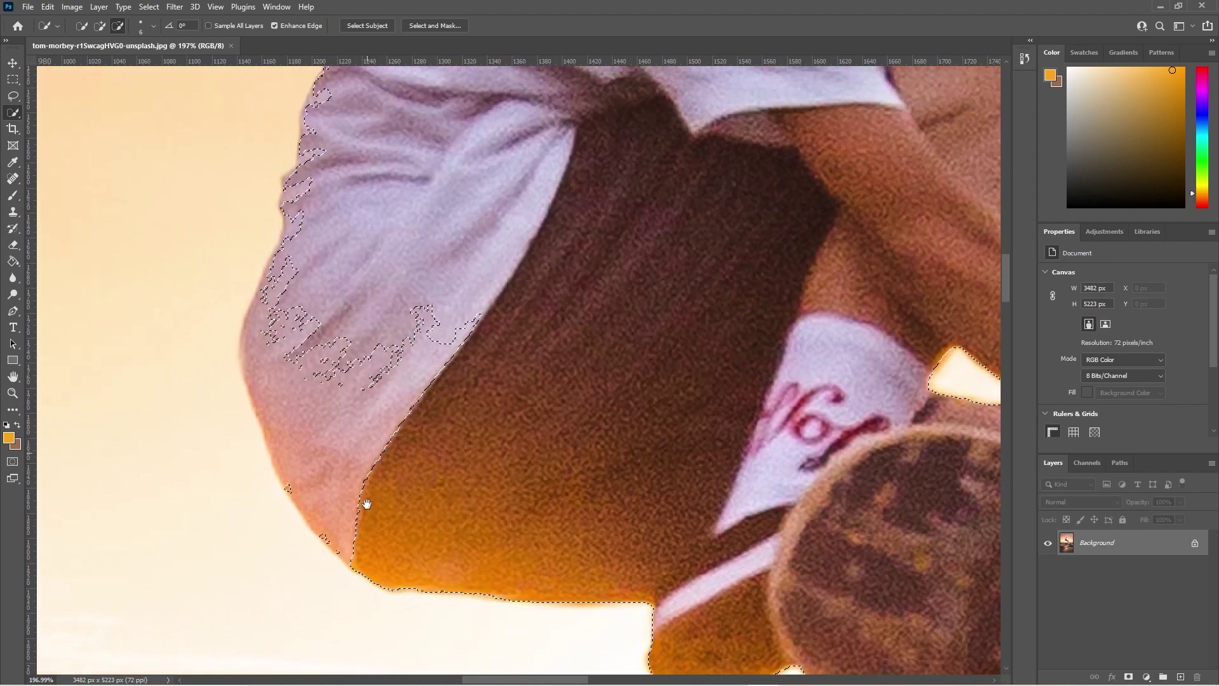
{"action": "scroll", "coordinate": [304, 303], "scroll_direction": "up", "scroll_amount": 2}
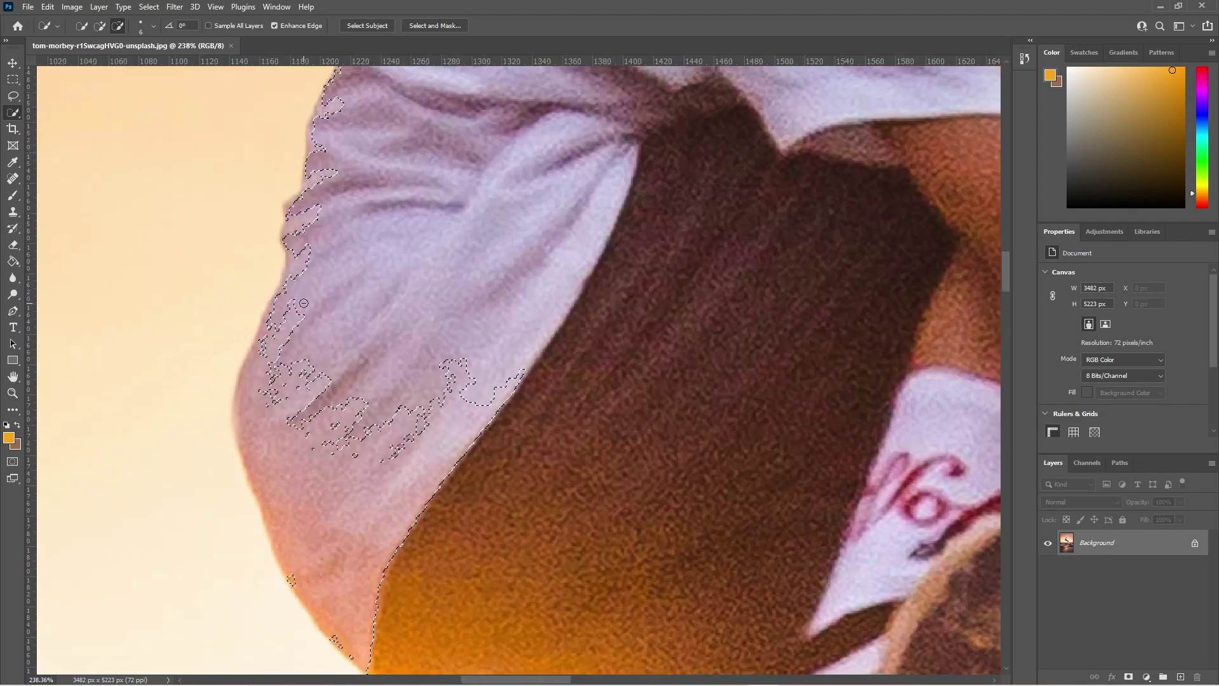
{"action": "scroll", "coordinate": [303, 303], "scroll_direction": "up", "scroll_amount": 1}
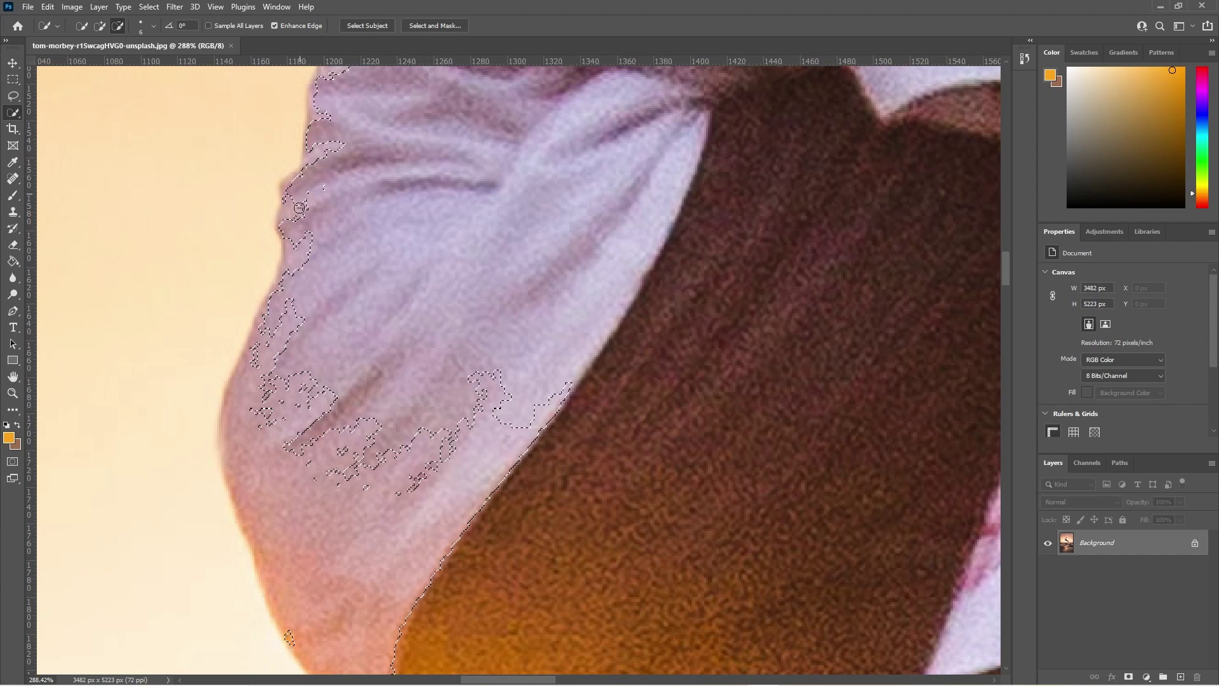
{"action": "left_click_drag", "start_coordinate": [284, 296], "coordinate": [272, 332]}
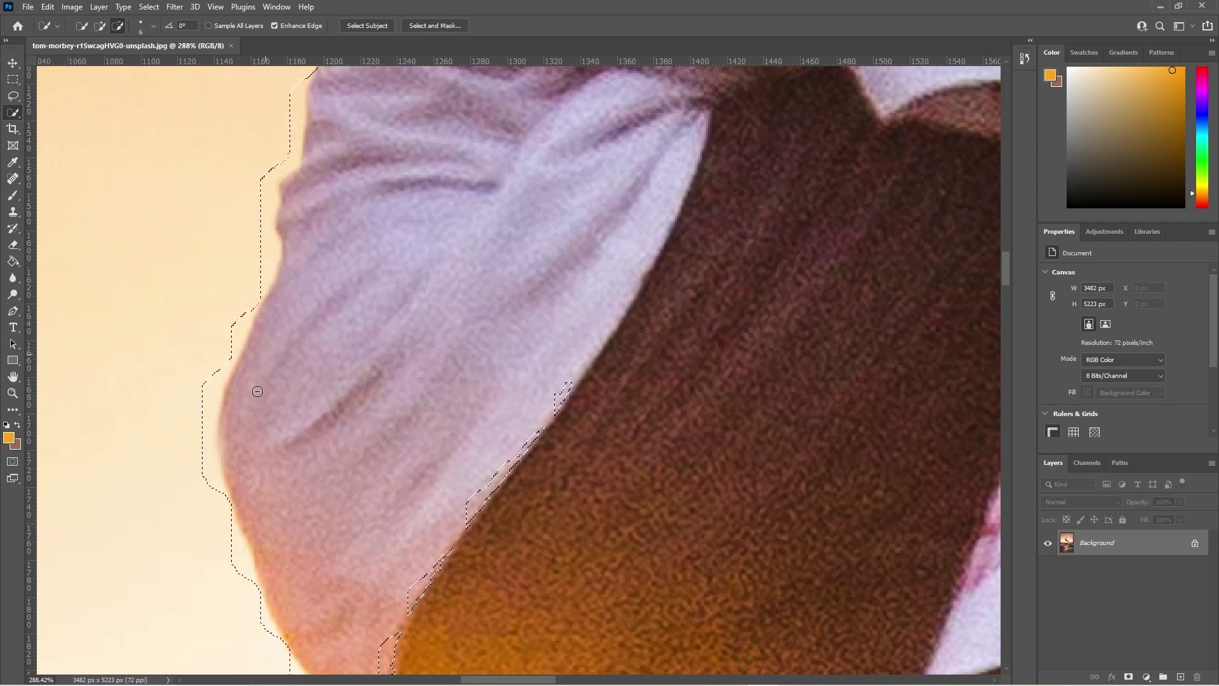
{"action": "left_click_drag", "start_coordinate": [282, 430], "coordinate": [283, 438]}
{"action": "left_click_drag", "start_coordinate": [416, 583], "coordinate": [429, 591]}
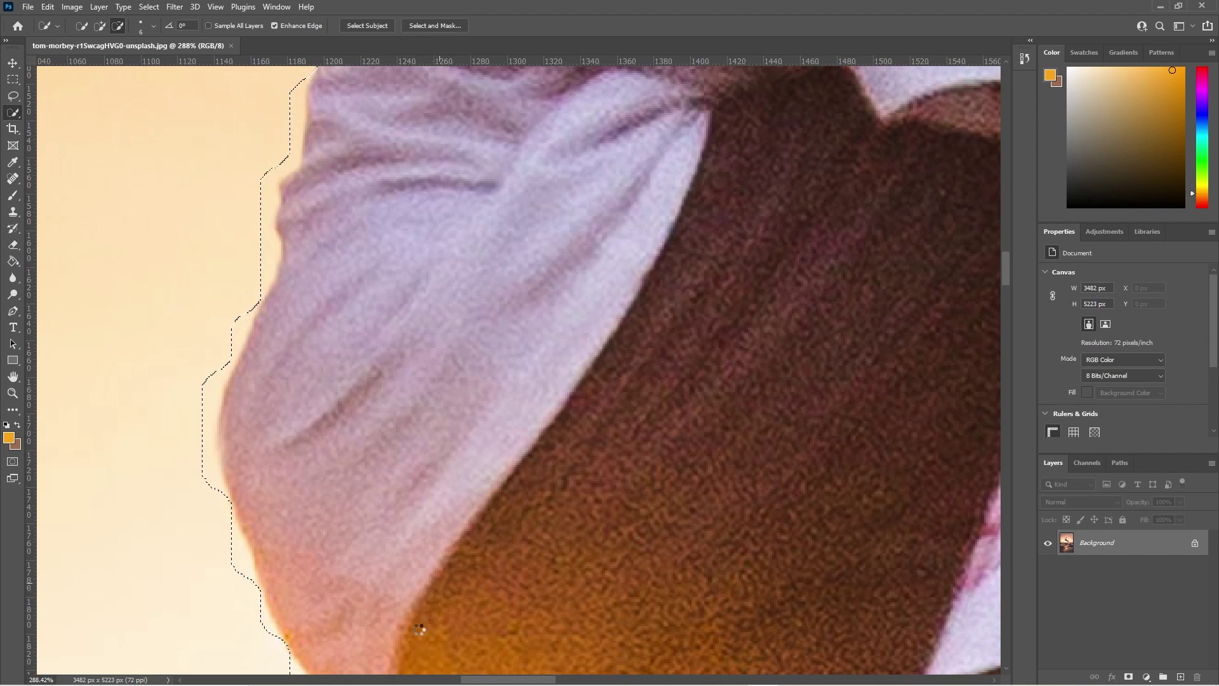
Invert the selection to the skateboarder and apply it as a layer mask on the unlocked photo layer
{"action": "left_click_drag", "start_coordinate": [414, 623], "coordinate": [427, 485]}
{"action": "left_click_drag", "start_coordinate": [437, 341], "coordinate": [434, 459]}
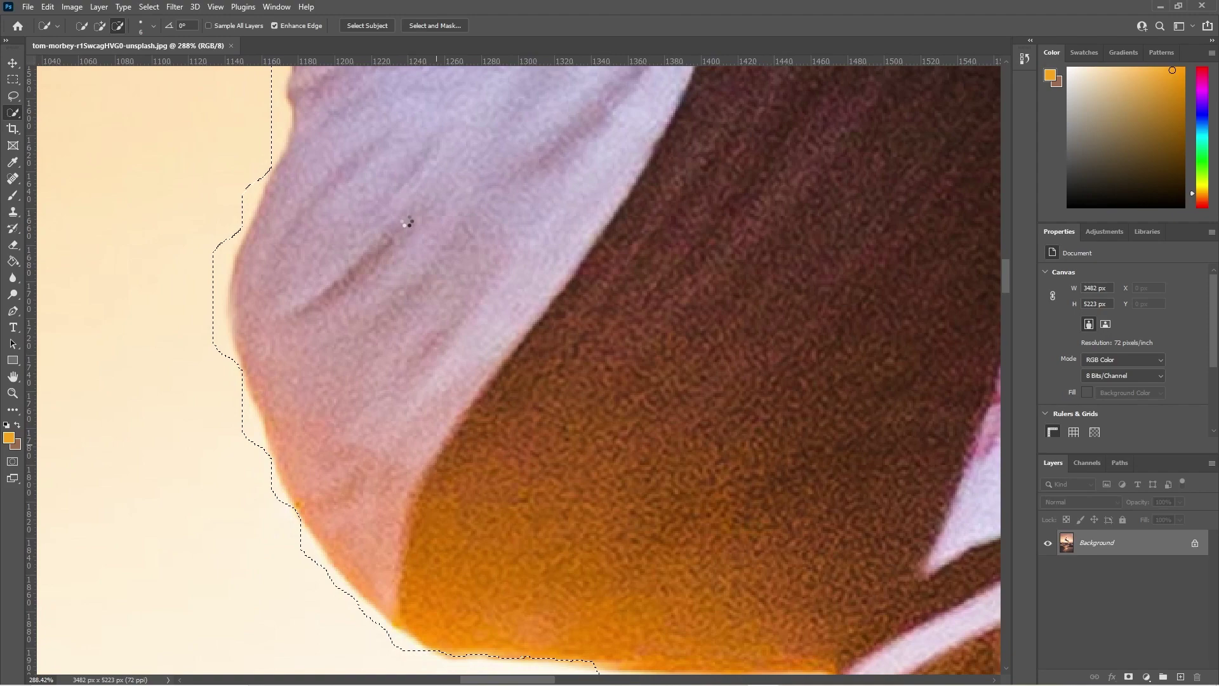
{"action": "left_click_drag", "start_coordinate": [403, 180], "coordinate": [362, 533]}
{"action": "left_click_drag", "start_coordinate": [381, 434], "coordinate": [299, 275]}
{"action": "scroll", "coordinate": [502, 374], "scroll_direction": "down", "scroll_amount": 10}
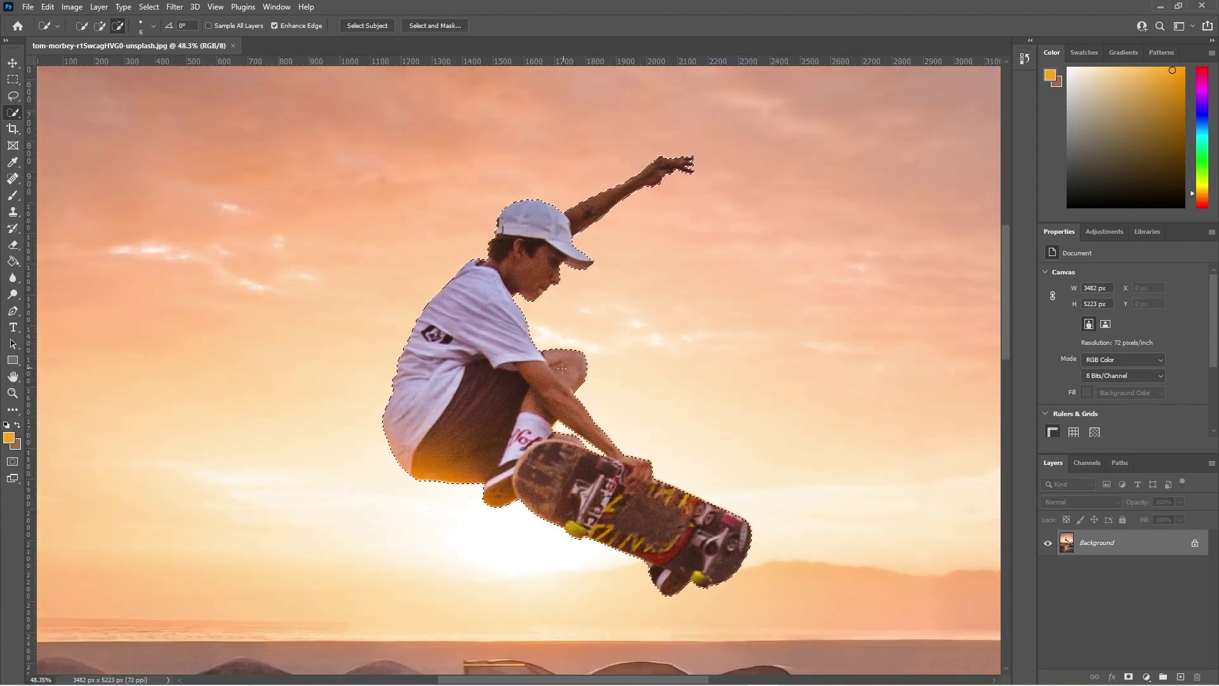
{"action": "scroll", "coordinate": [530, 376], "scroll_direction": "down", "scroll_amount": 1}
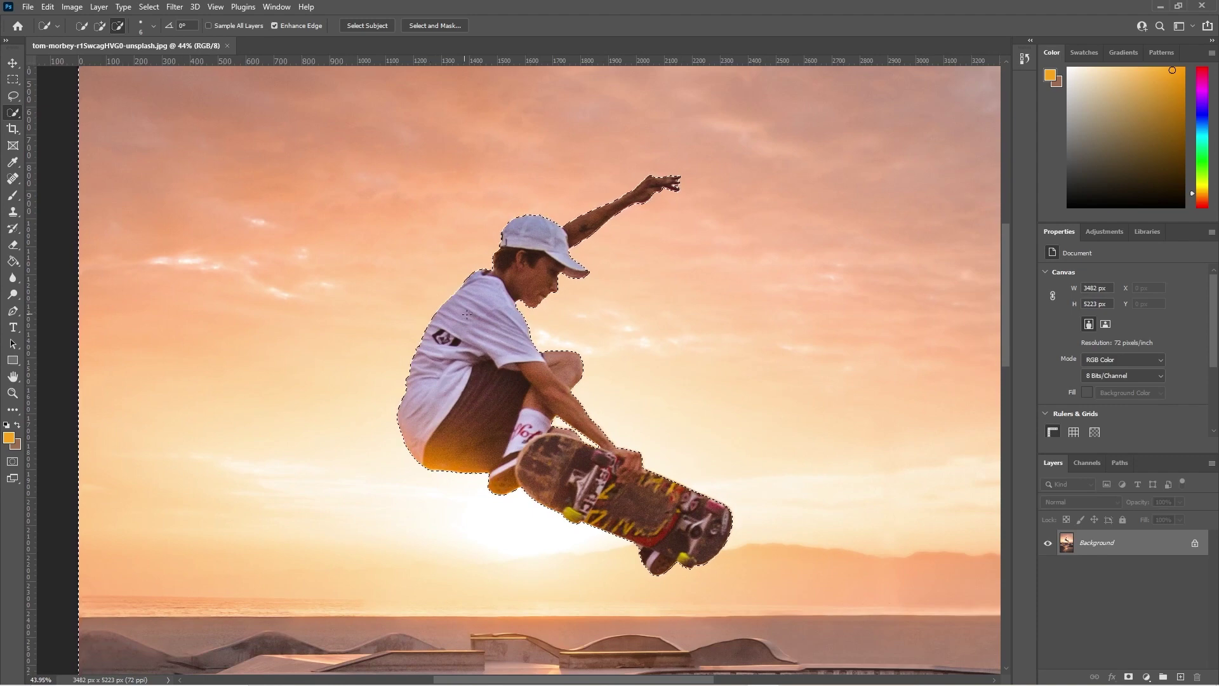
{"action": "scroll", "coordinate": [484, 341], "scroll_direction": "down", "scroll_amount": 3}
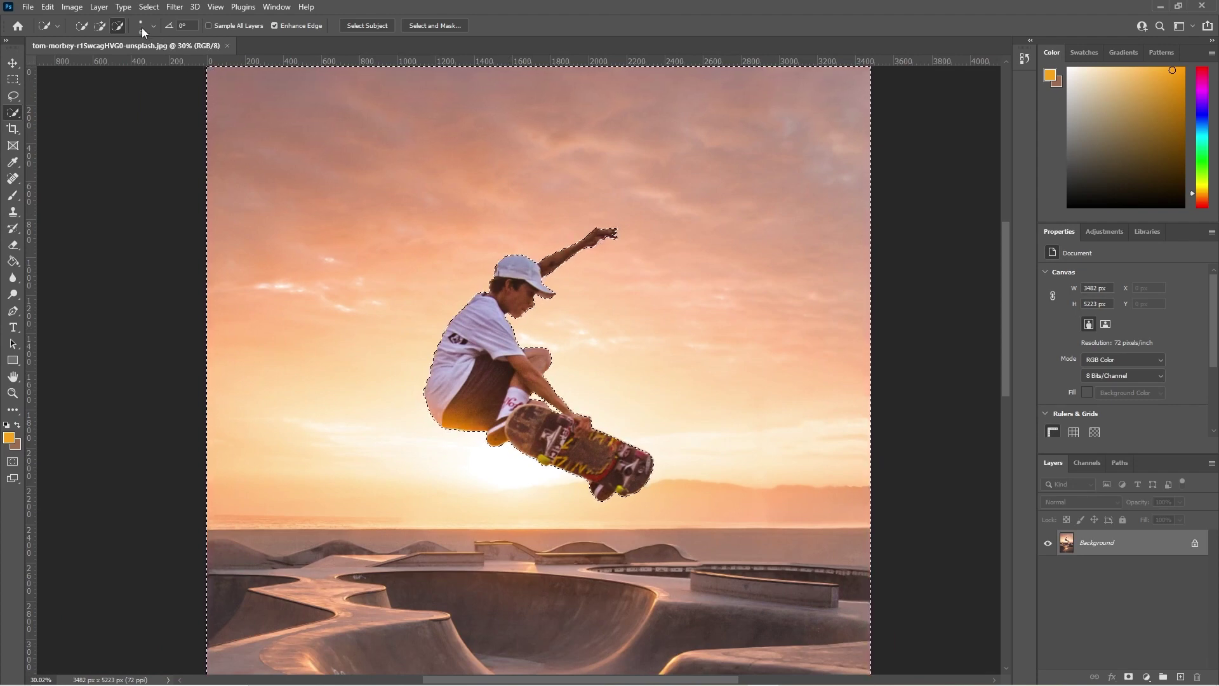
{"action": "left_click", "coordinate": [148, 6]}
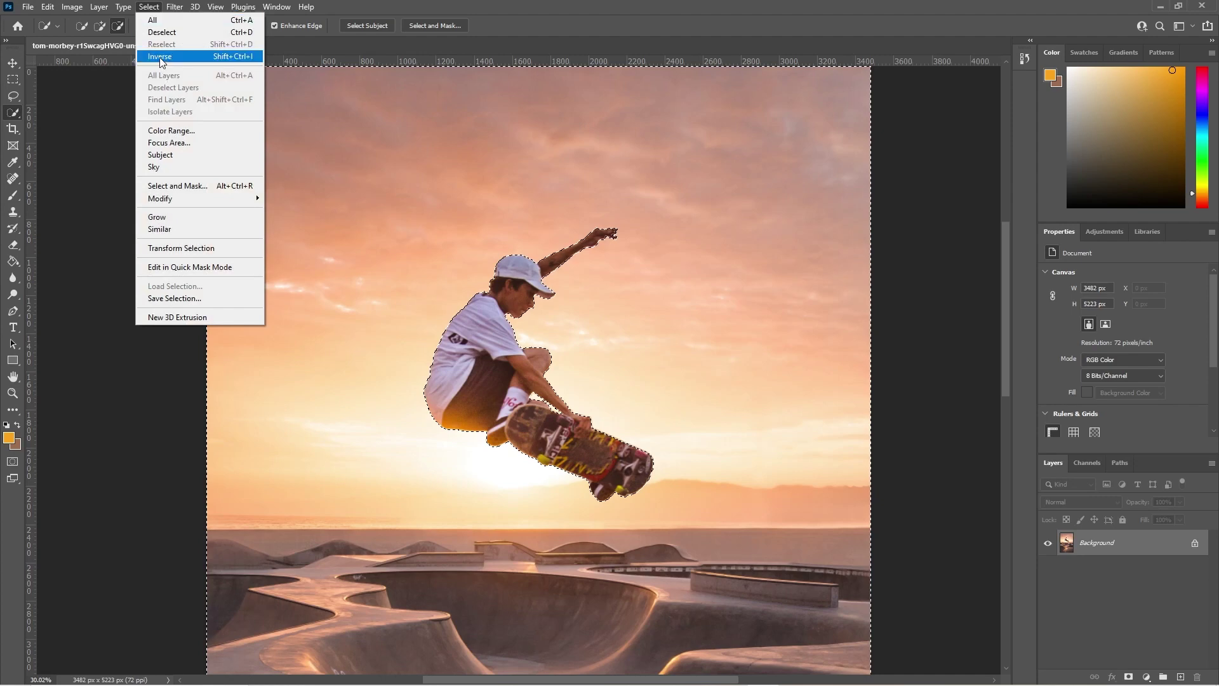
{"action": "left_click", "coordinate": [160, 57]}
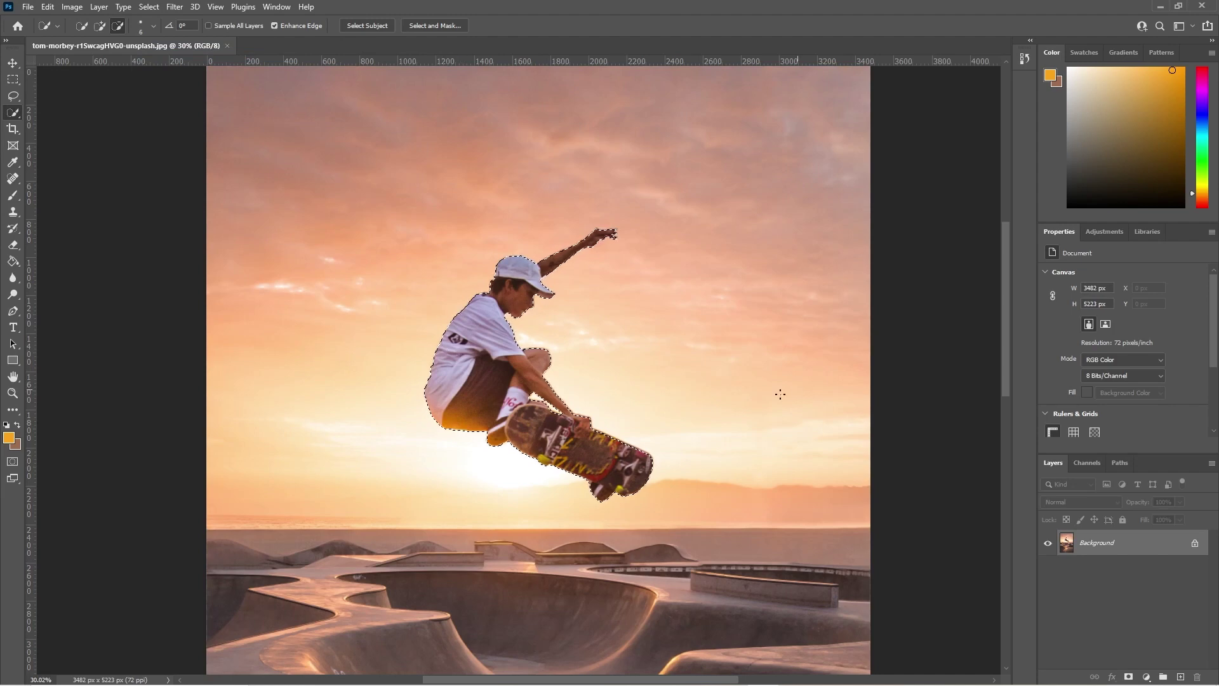
{"action": "left_click", "coordinate": [1195, 543]}
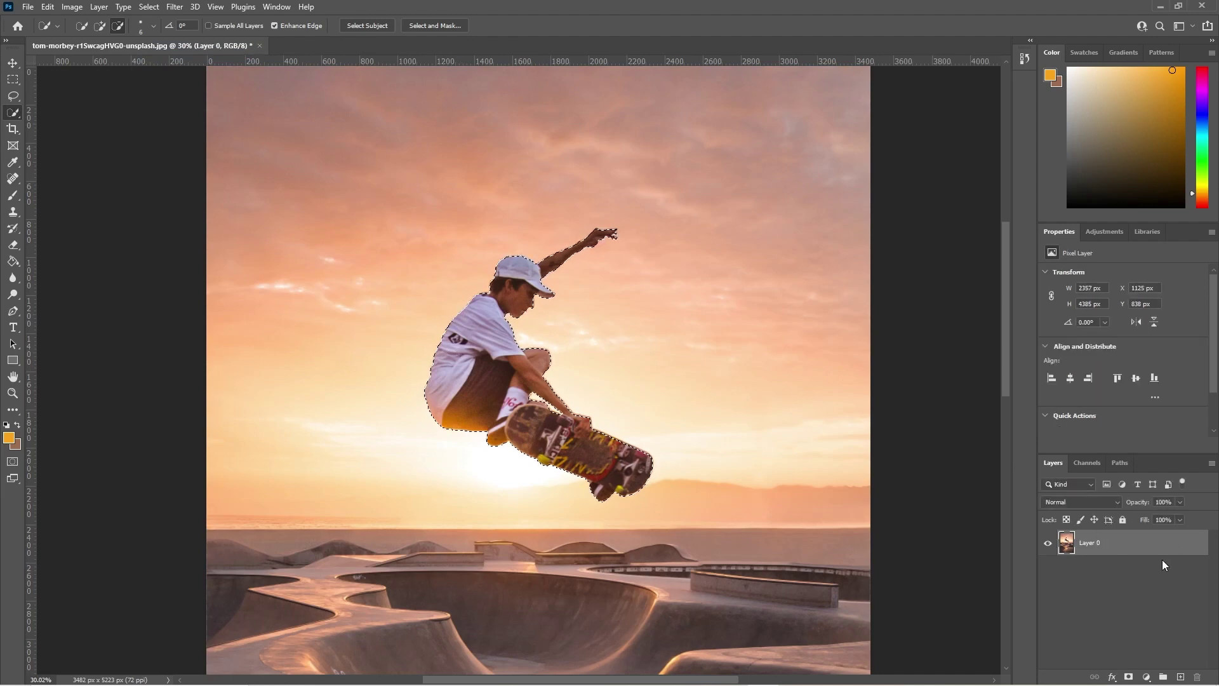
{"action": "left_click", "coordinate": [1129, 678]}
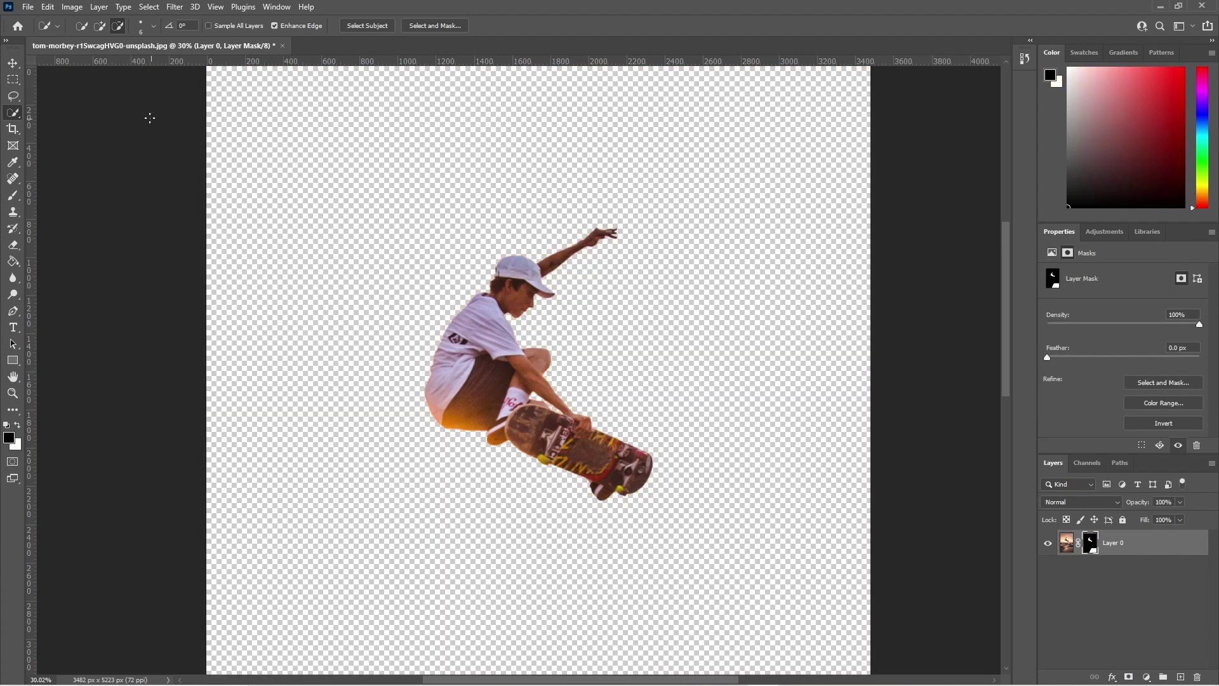
Create a new 1920 x 1080 px document at 72 pixels/centimeter in RGB Color with a white background
{"action": "left_click", "coordinate": [27, 7]}
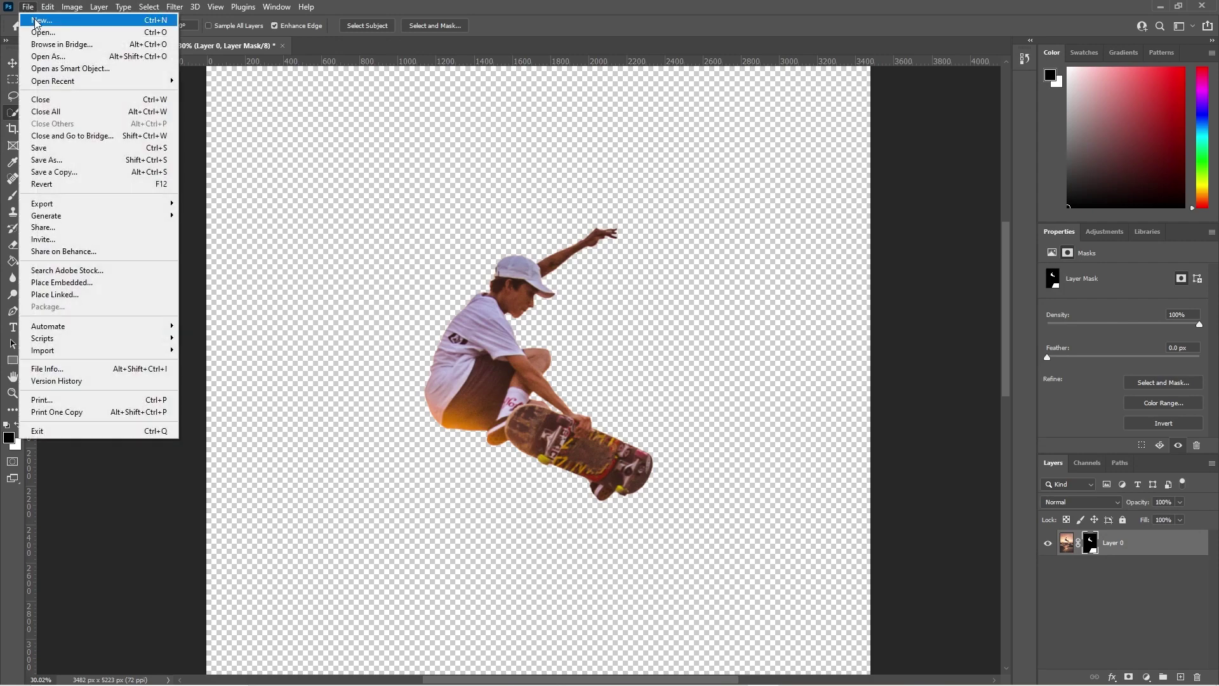
{"action": "left_click", "coordinate": [35, 21]}
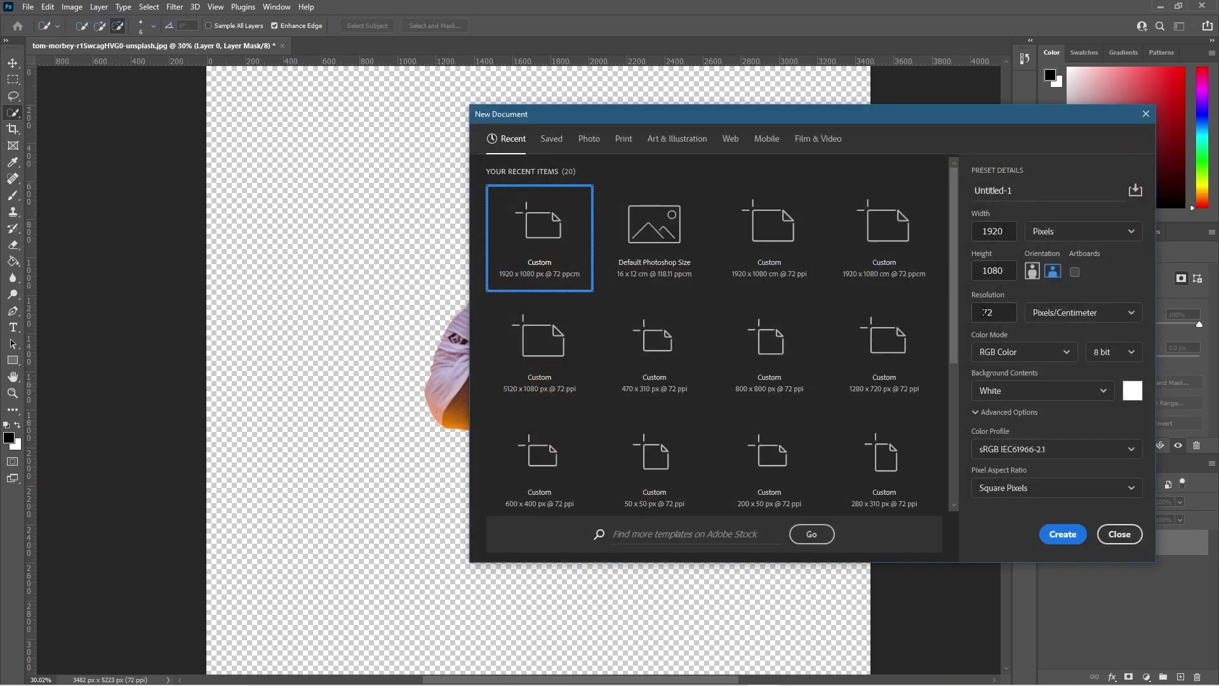
{"action": "left_click", "coordinate": [1062, 535]}
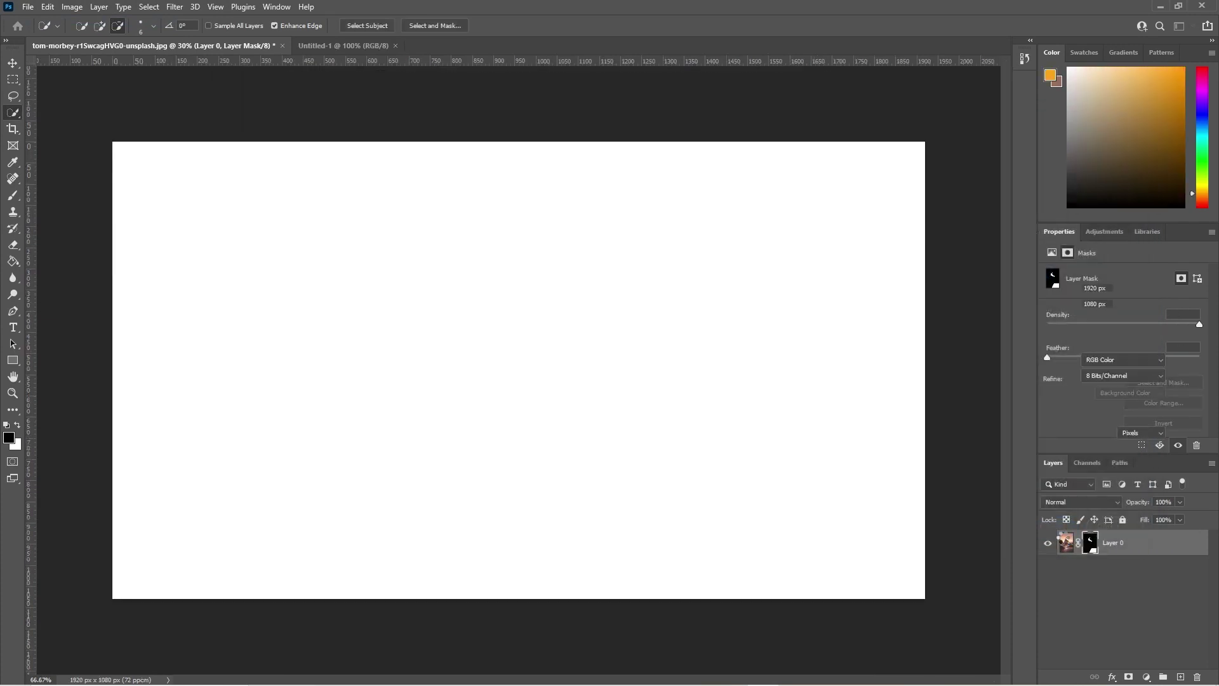
Switch to the tutorial's folder in File Explorer and place the sunset photo nic-y-c-WzazSaQF1F8-unsplash.jpg into the new Photoshop document
{"action": "key", "text": "alt+Tab"}
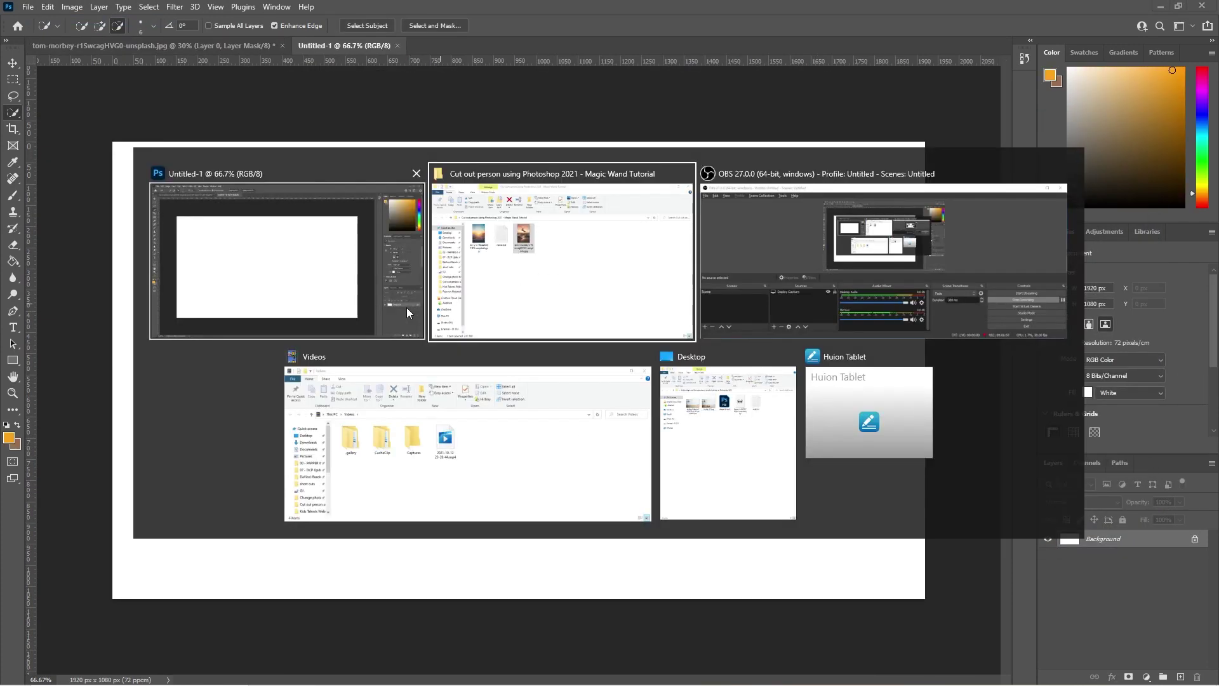
{"action": "key", "text": "alt+Tab"}
{"action": "key", "text": "alt+Tab"}
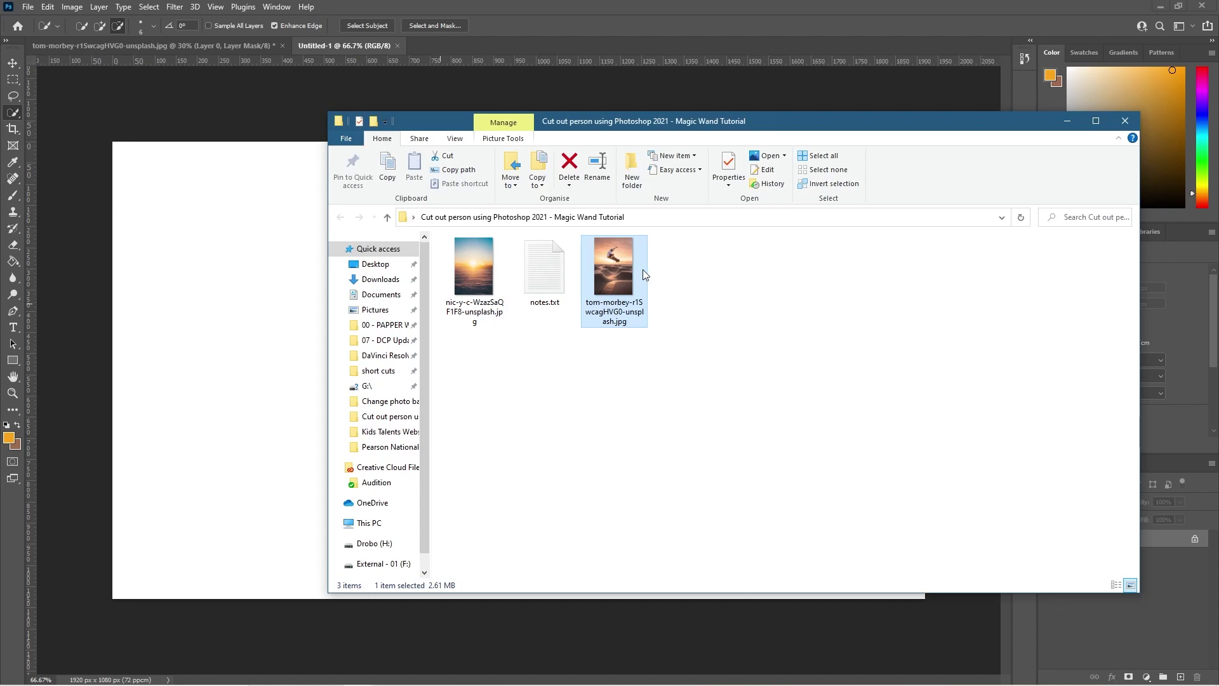
{"action": "left_click_drag", "start_coordinate": [666, 124], "coordinate": [1113, 210]}
{"action": "left_click_drag", "start_coordinate": [921, 346], "coordinate": [560, 342]}
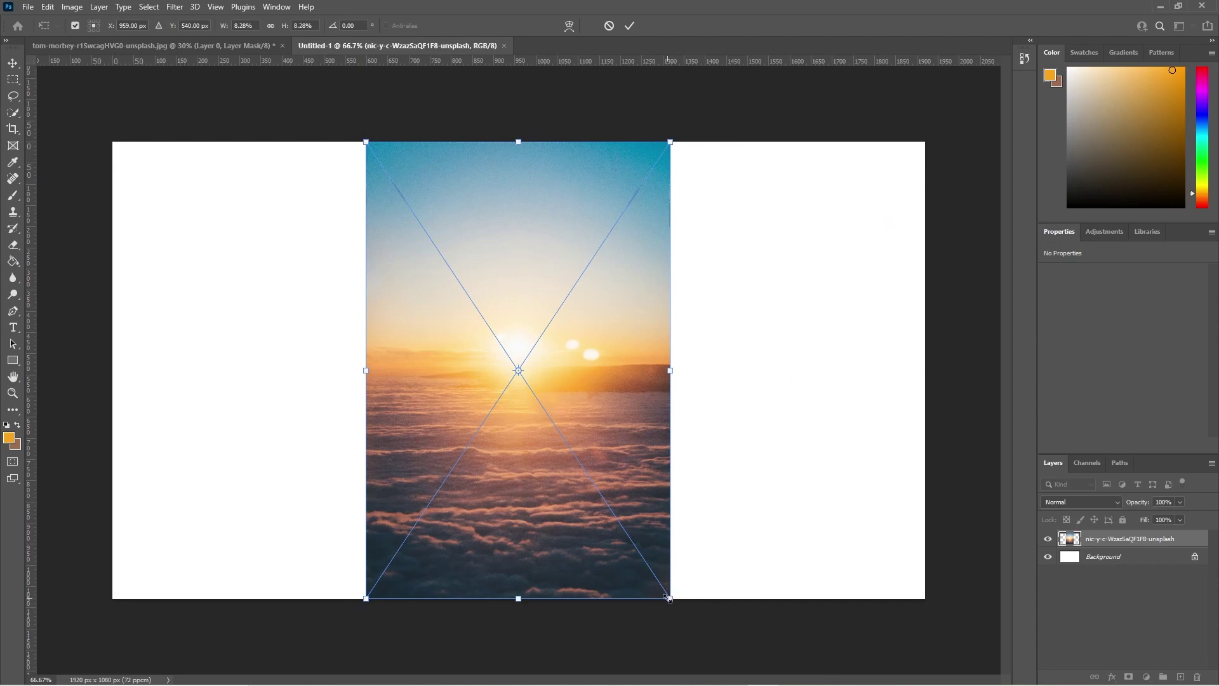
Scale the placed sunset photo to 22.81% so it covers the canvas, and shift it upward with horizontal centring kept
{"action": "left_click_drag", "start_coordinate": [668, 598], "coordinate": [727, 674]}
{"action": "left_click_drag", "start_coordinate": [726, 370], "coordinate": [933, 381]}
{"action": "left_click_drag", "start_coordinate": [689, 445], "coordinate": [683, 362]}
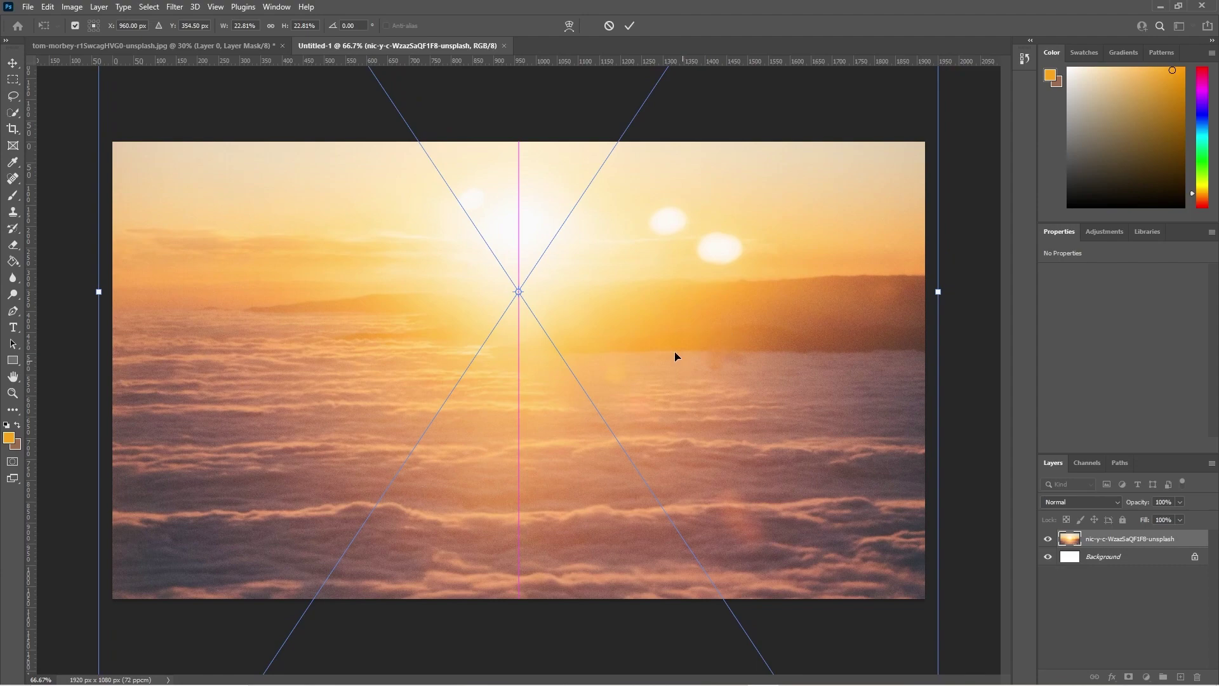
{"action": "left_click", "coordinate": [11, 65]}
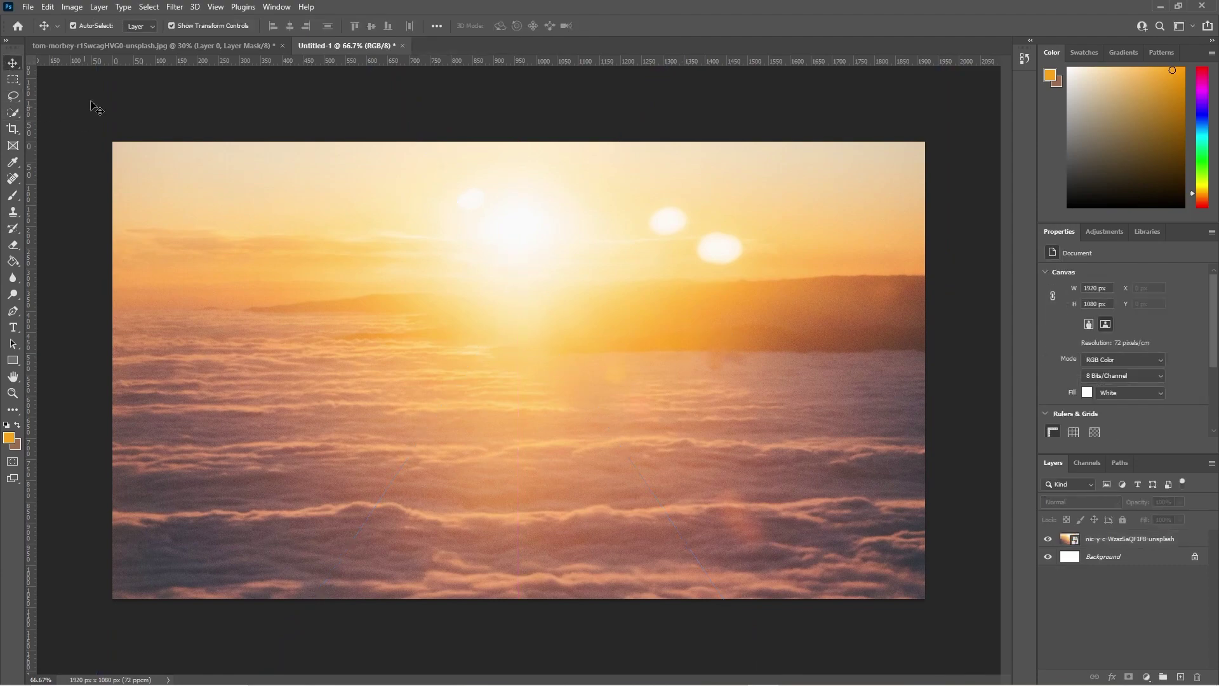
Copy the masked skateboarder layer from its document and paste it into the sunset document
{"action": "left_click", "coordinate": [142, 44]}
{"action": "left_click", "coordinate": [1116, 541]}
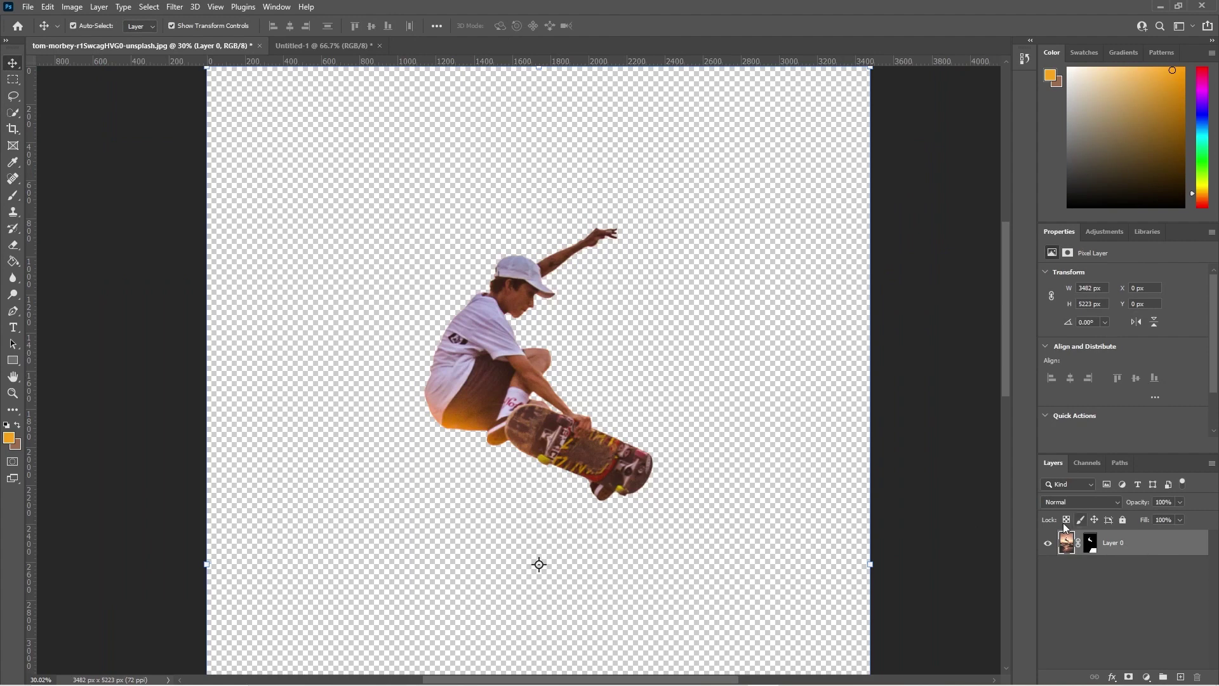
{"action": "left_click", "coordinate": [305, 46]}
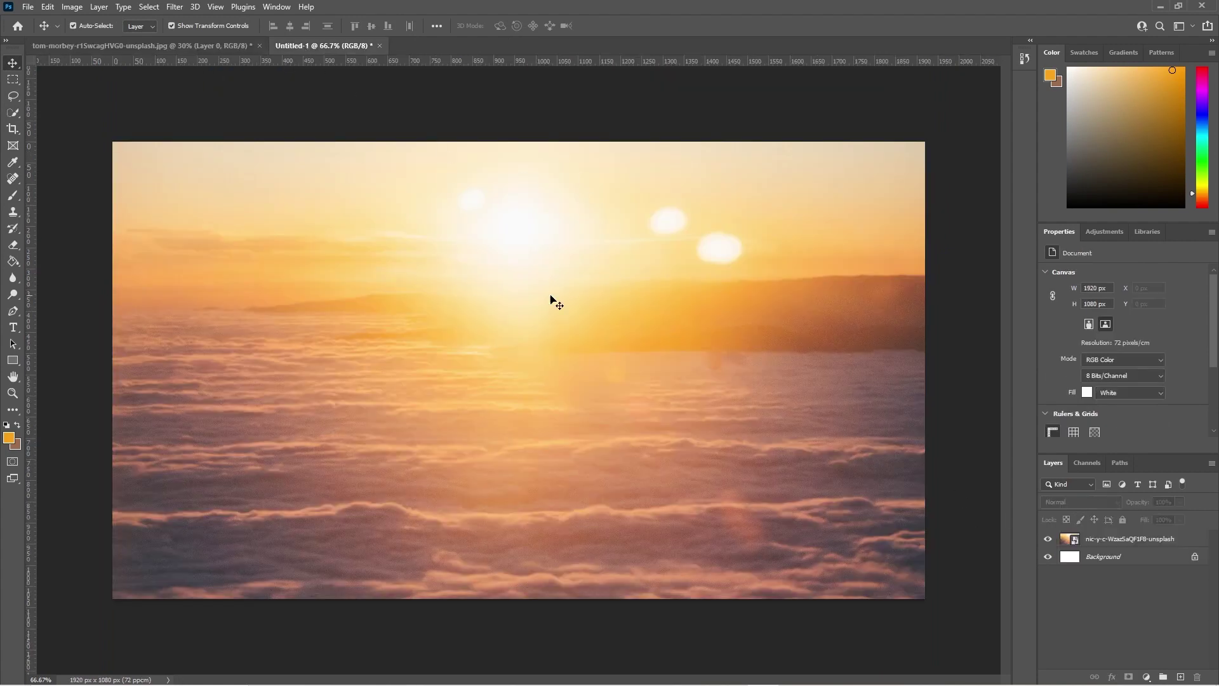
{"action": "key", "text": "ctrl"}
{"action": "key", "text": "ctrl+v"}
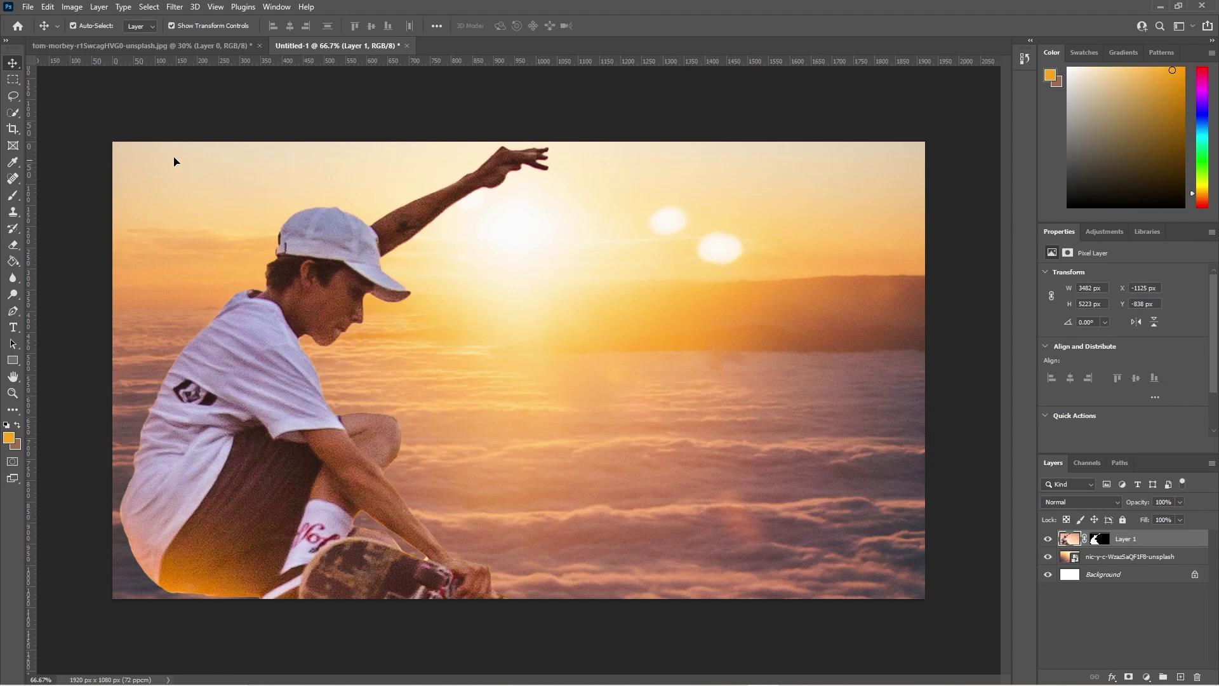
Scale the pasted skateboarder layer to 57.21% and position the whole figure in front of the sun near the canvas centre
{"action": "left_click_drag", "start_coordinate": [267, 374], "coordinate": [433, 363]}
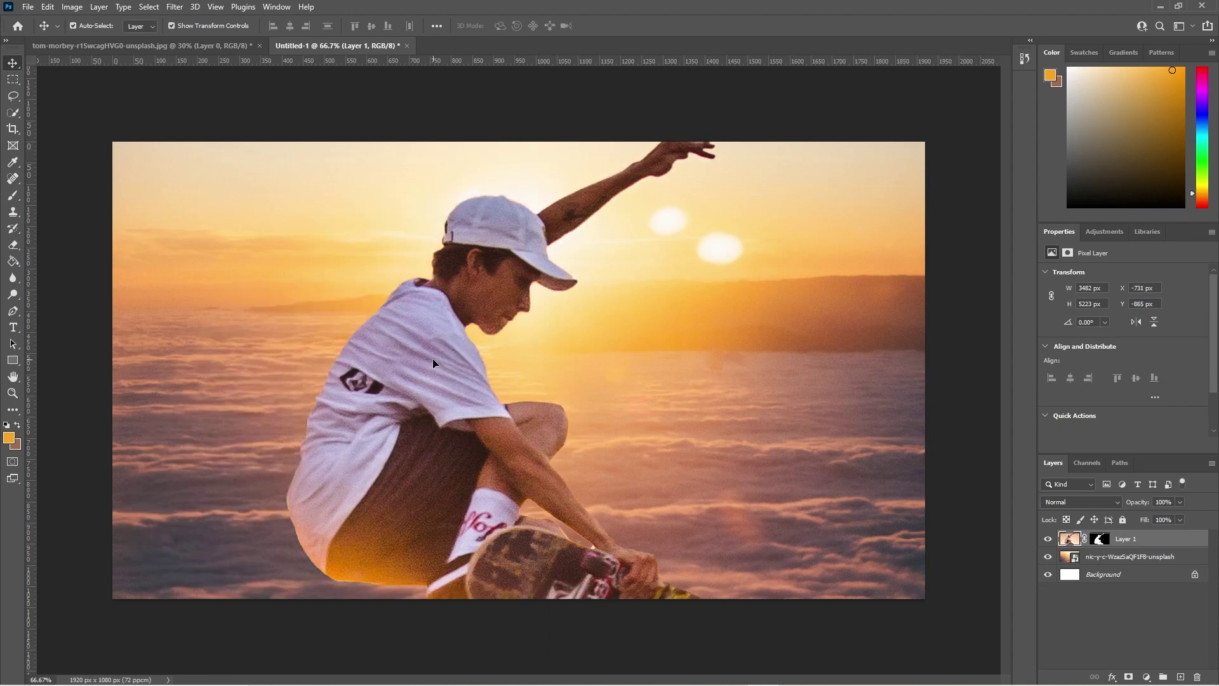
{"action": "key", "text": "ctrl+t"}
{"action": "key", "text": "ctrl+0"}
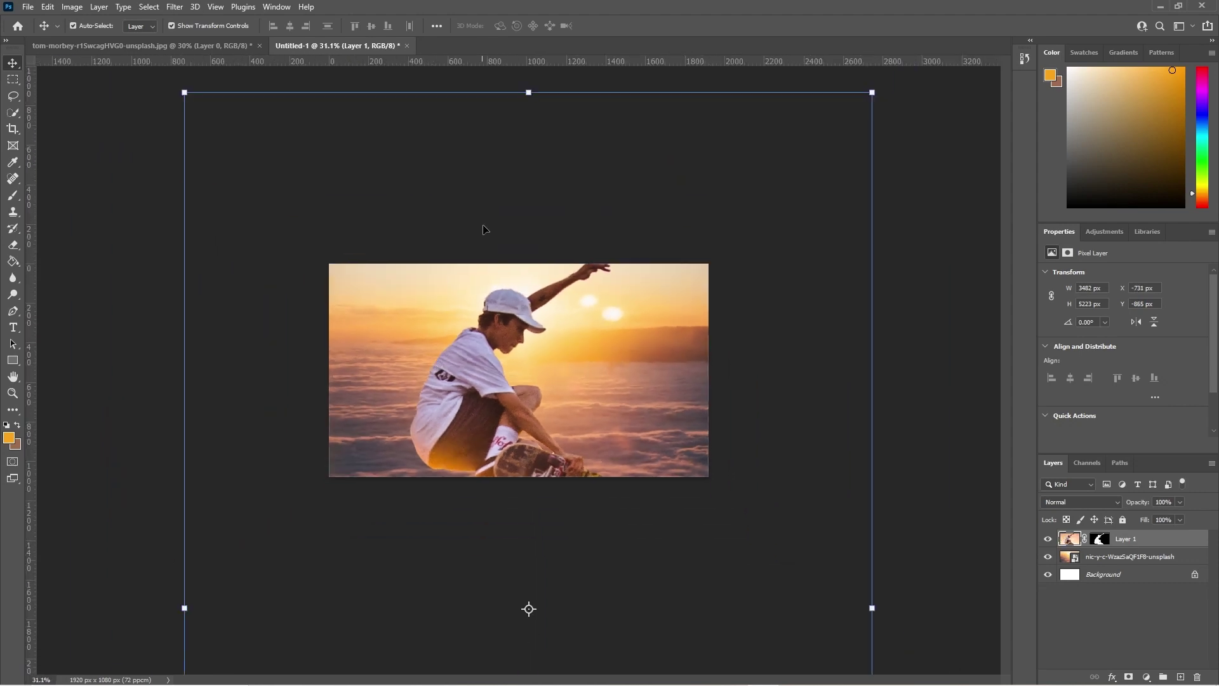
{"action": "left_click_drag", "start_coordinate": [183, 97], "coordinate": [468, 335]}
{"action": "left_click_drag", "start_coordinate": [553, 515], "coordinate": [484, 290]}
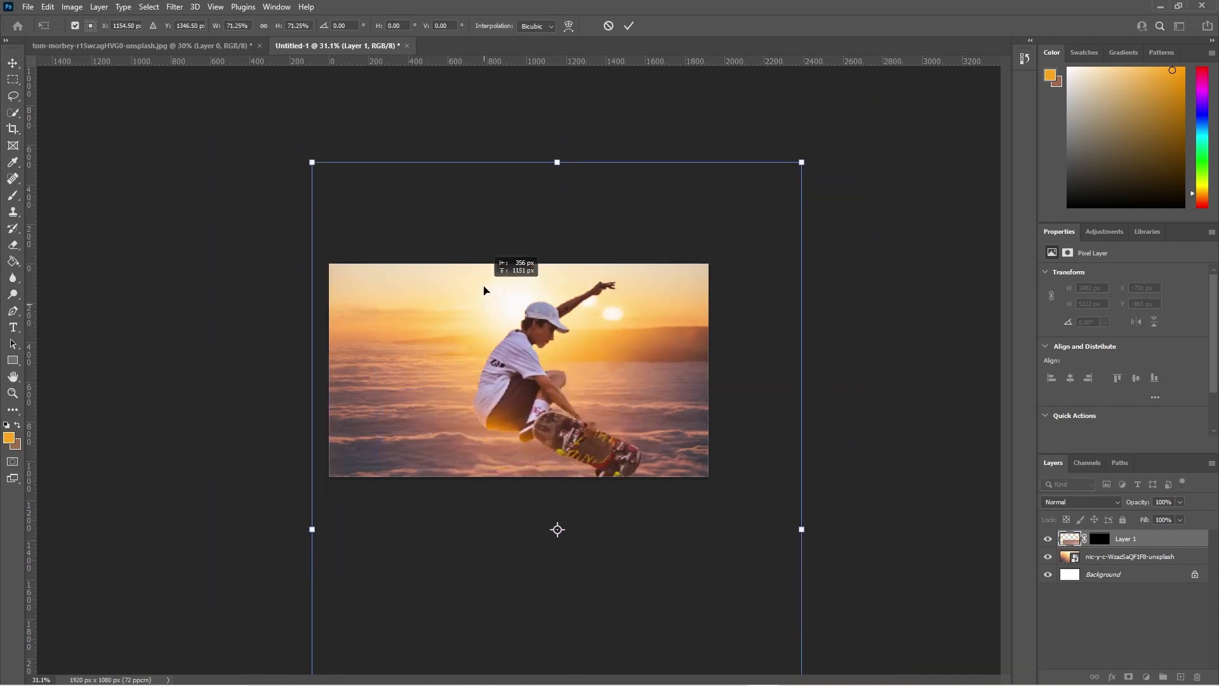
{"action": "left_click_drag", "start_coordinate": [801, 162], "coordinate": [705, 306]}
{"action": "left_click_drag", "start_coordinate": [550, 396], "coordinate": [589, 285]}
{"action": "scroll", "coordinate": [595, 347], "scroll_direction": "up", "scroll_amount": 6}
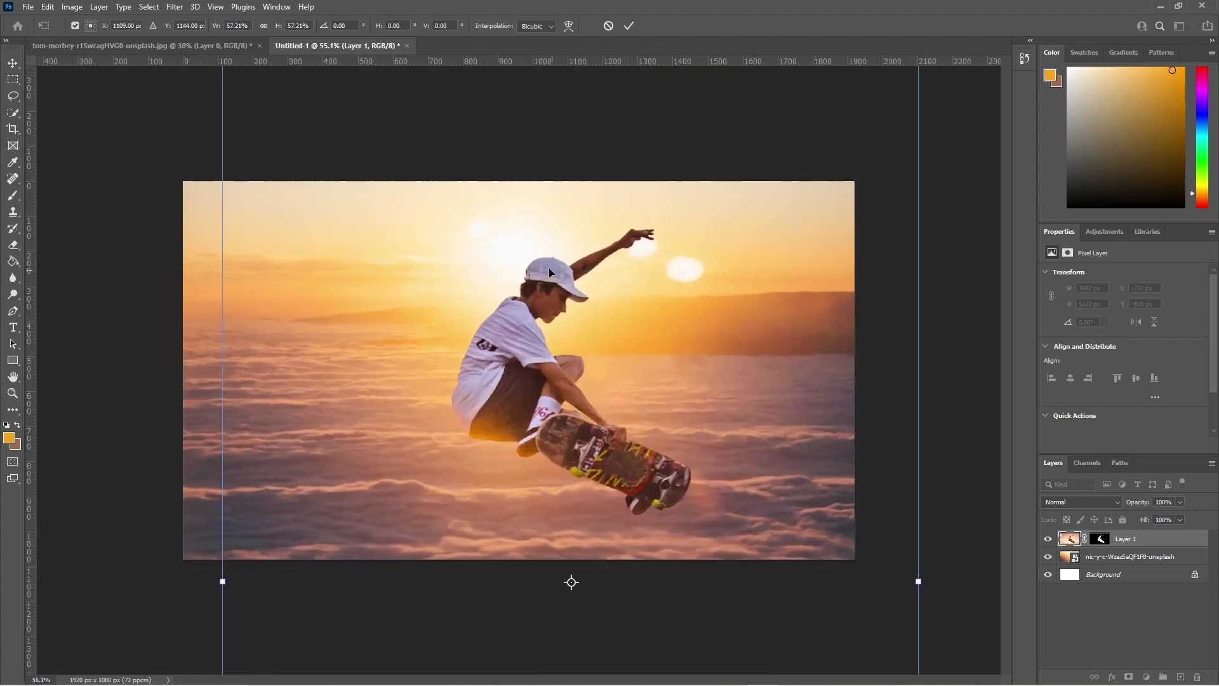
{"action": "mouse_move", "coordinate": [515, 338]}
{"action": "left_mouse_down"}
{"action": "mouse_move", "coordinate": [482, 348]}
{"action": "mouse_move", "coordinate": [465, 319]}
{"action": "mouse_move", "coordinate": [514, 333]}
{"action": "left_mouse_up"}
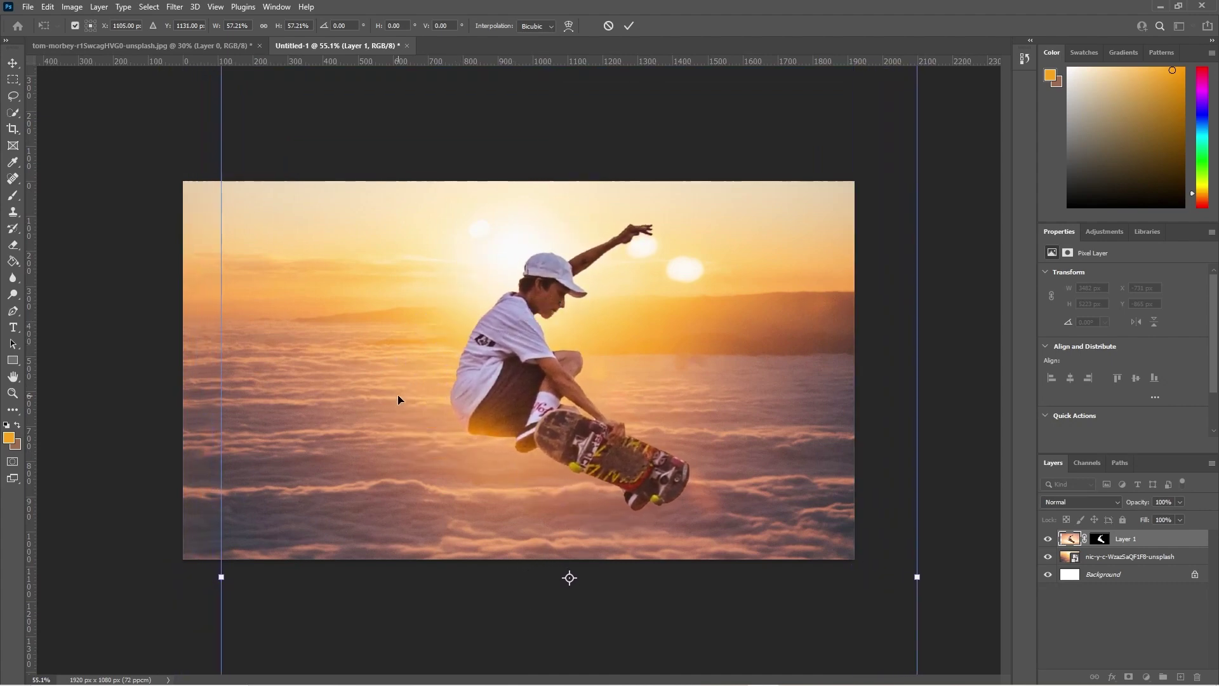
{"action": "left_click", "coordinate": [13, 63]}
{"action": "left_click", "coordinate": [104, 179]}
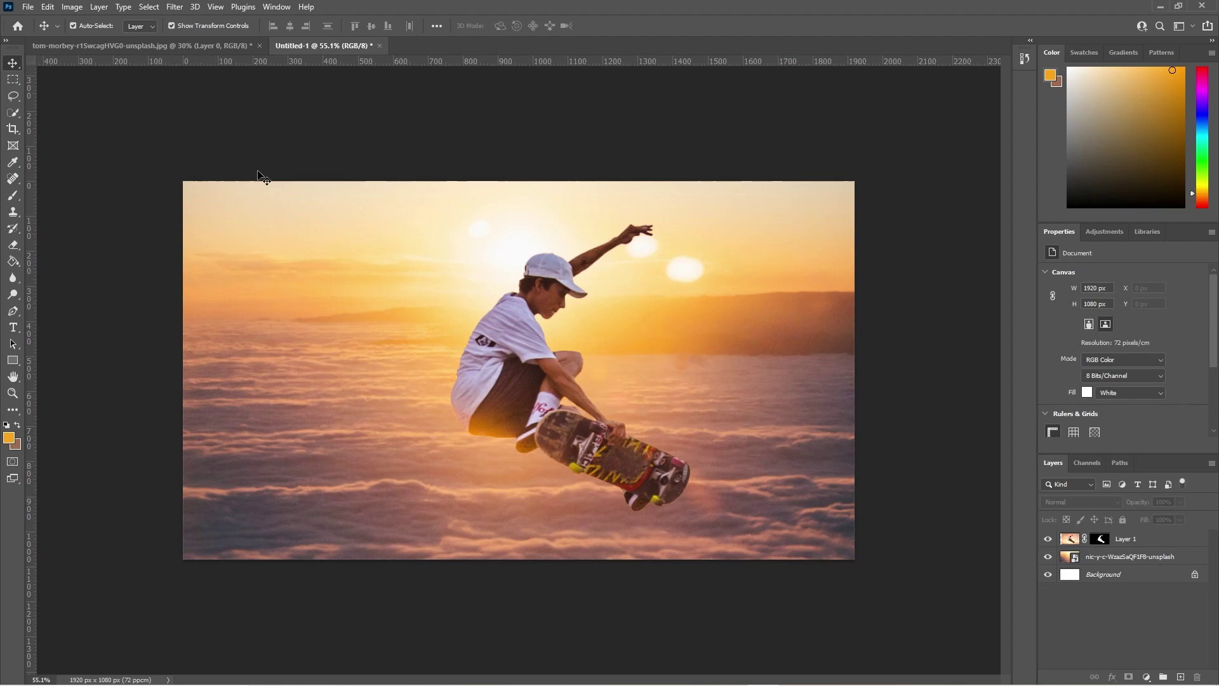
{"action": "left_click", "coordinate": [110, 46]}
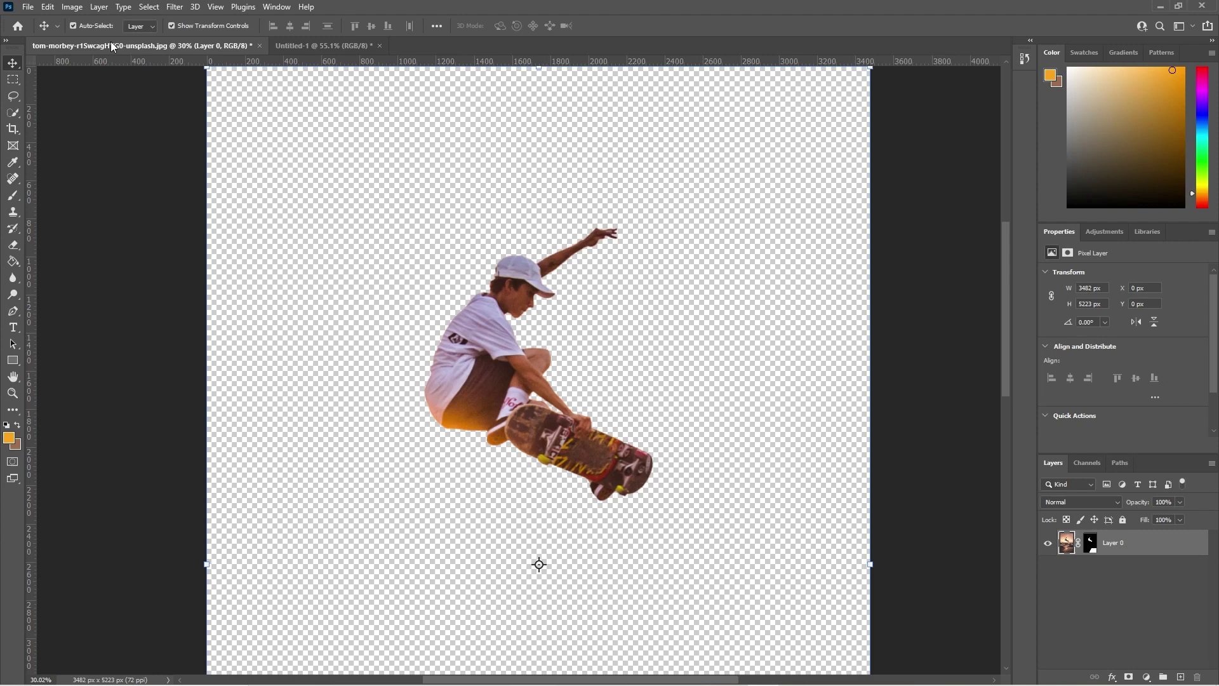
{"action": "left_click", "coordinate": [18, 113]}
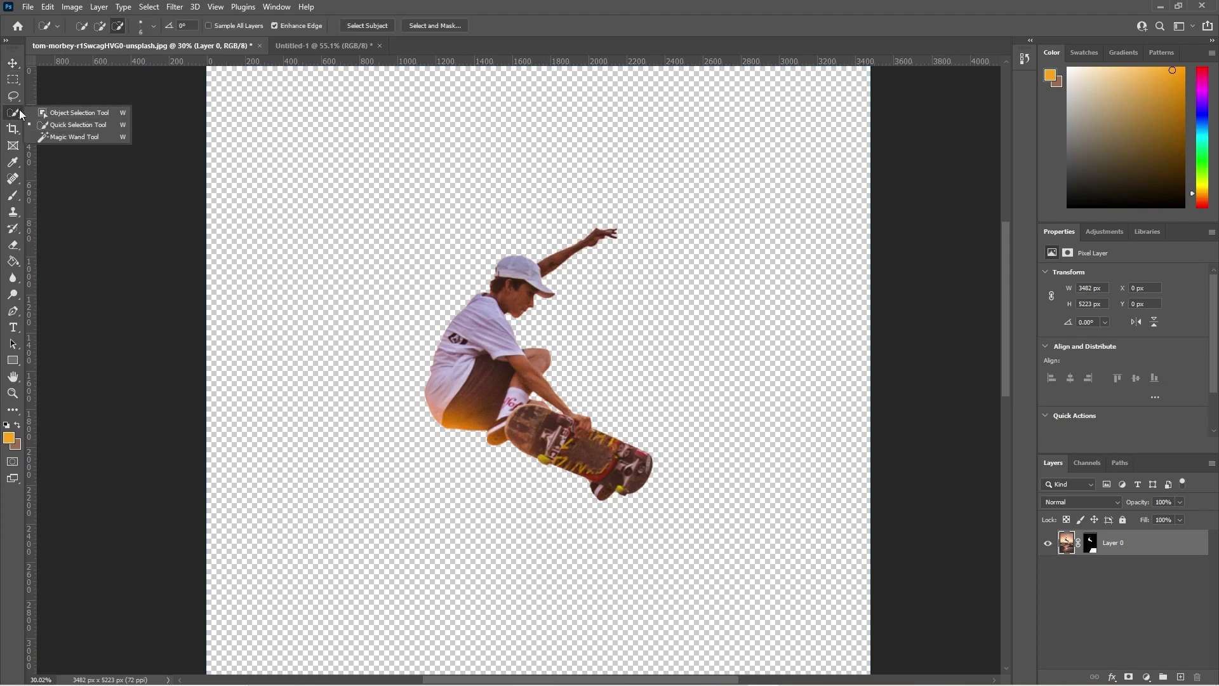
{"action": "left_click", "coordinate": [362, 46]}
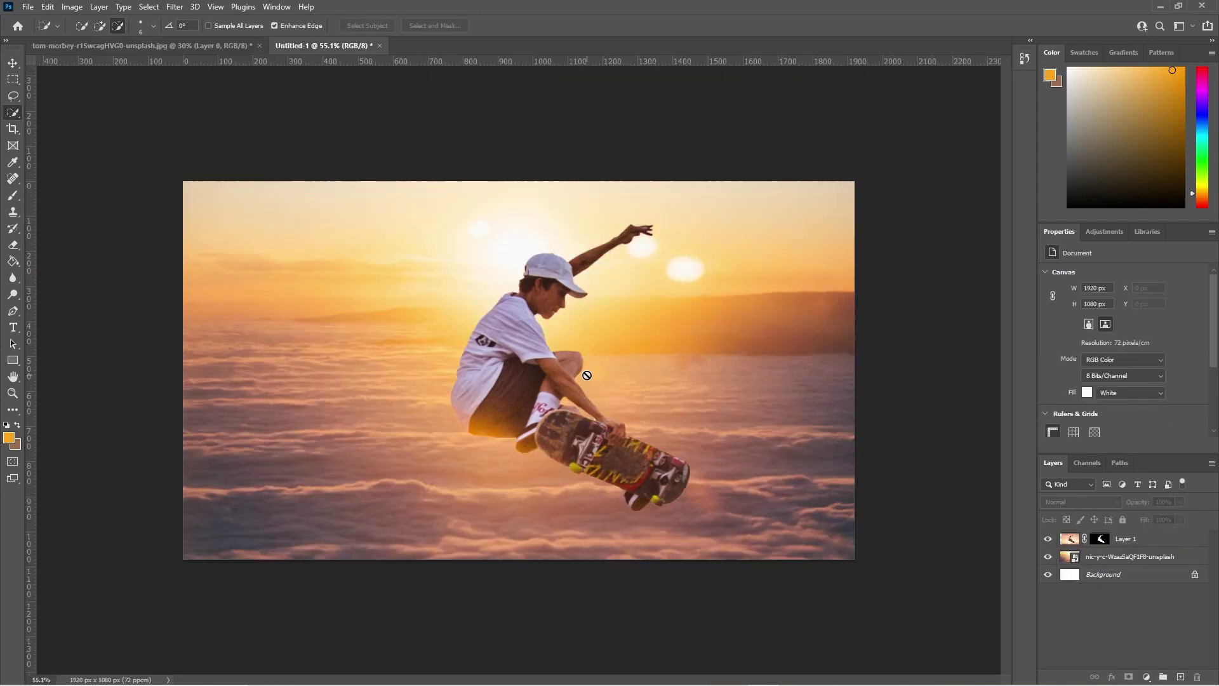
Save the composite on the computer as cutout-01.psd in the desktop's Magic Wand tutorial folder, accepting the default Photoshop format options
{"action": "left_click", "coordinate": [28, 7]}
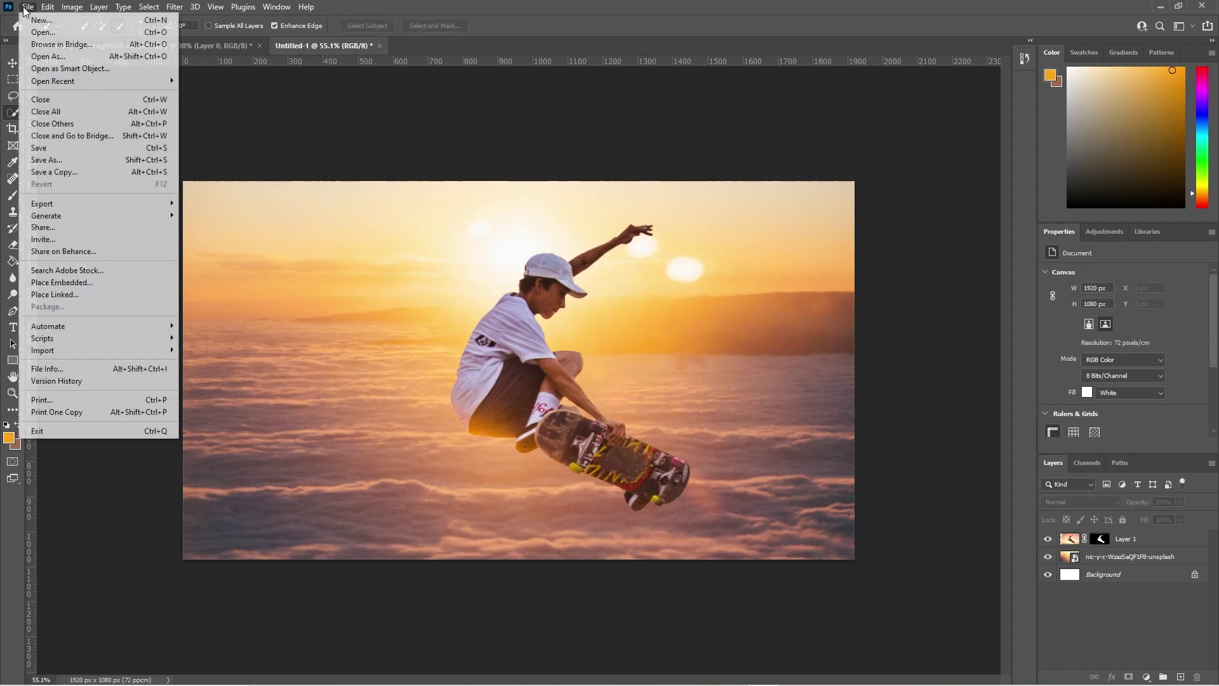
{"action": "left_click", "coordinate": [68, 160]}
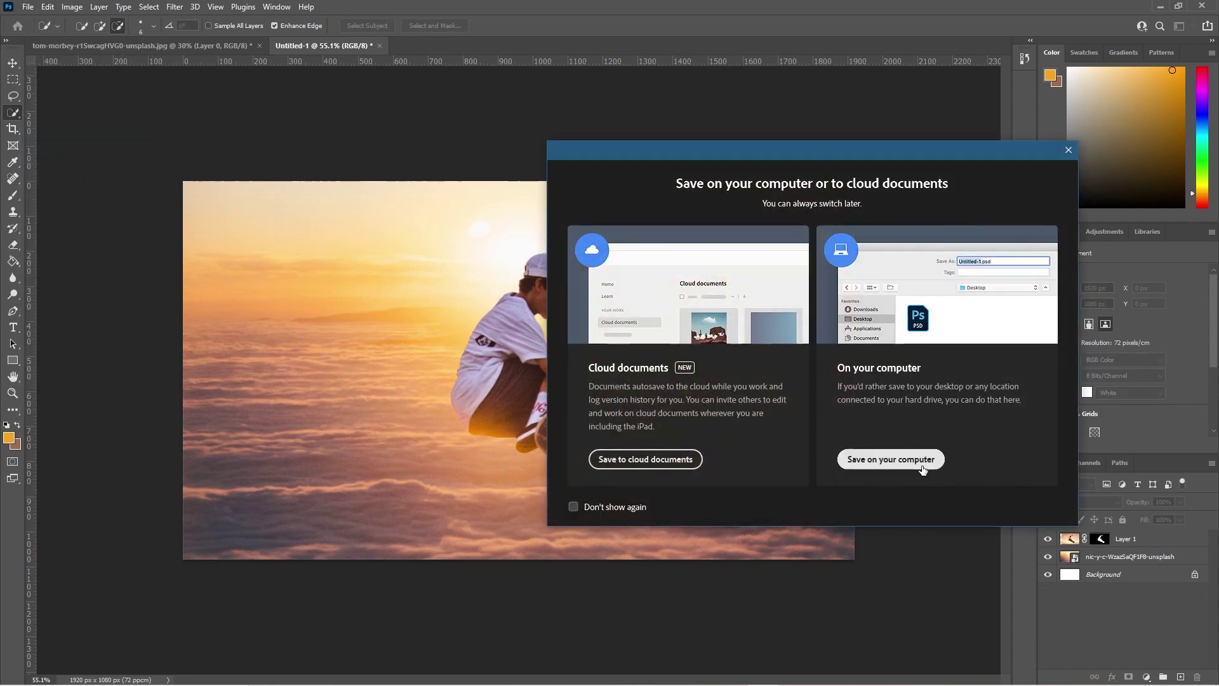
{"action": "left_click", "coordinate": [895, 459]}
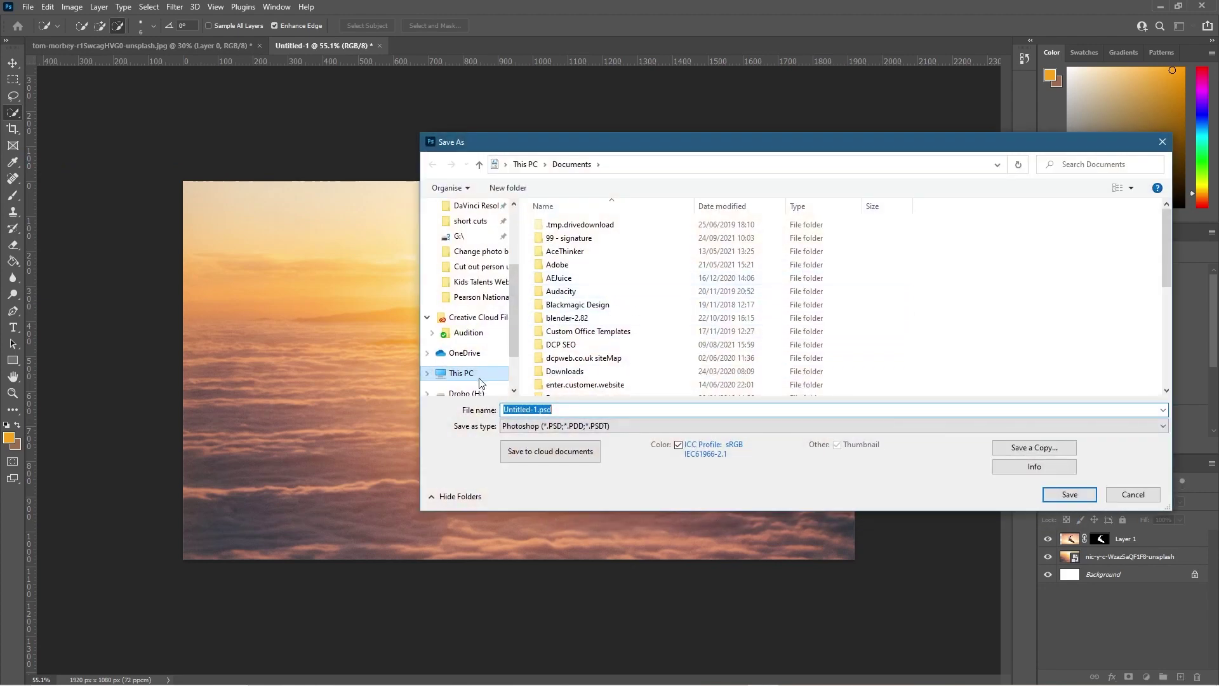
{"action": "left_click", "coordinate": [464, 373]}
{"action": "double_click", "coordinate": [714, 245]}
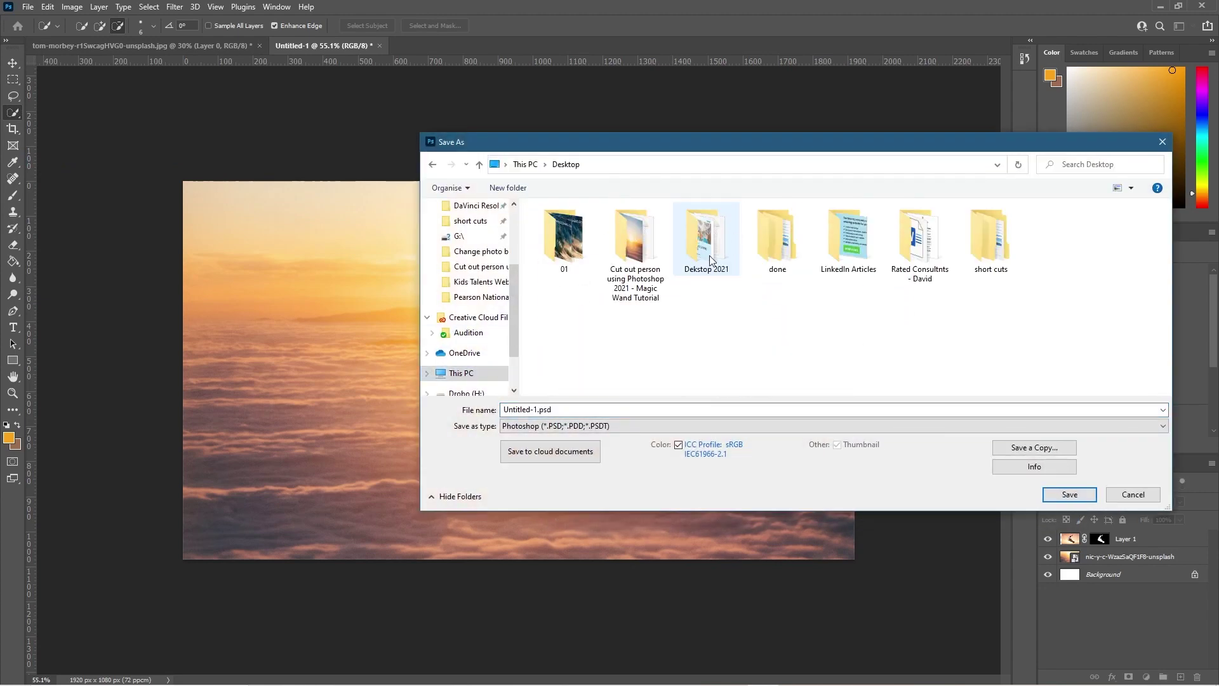
{"action": "double_click", "coordinate": [635, 238]}
{"action": "left_click", "coordinate": [575, 410]}
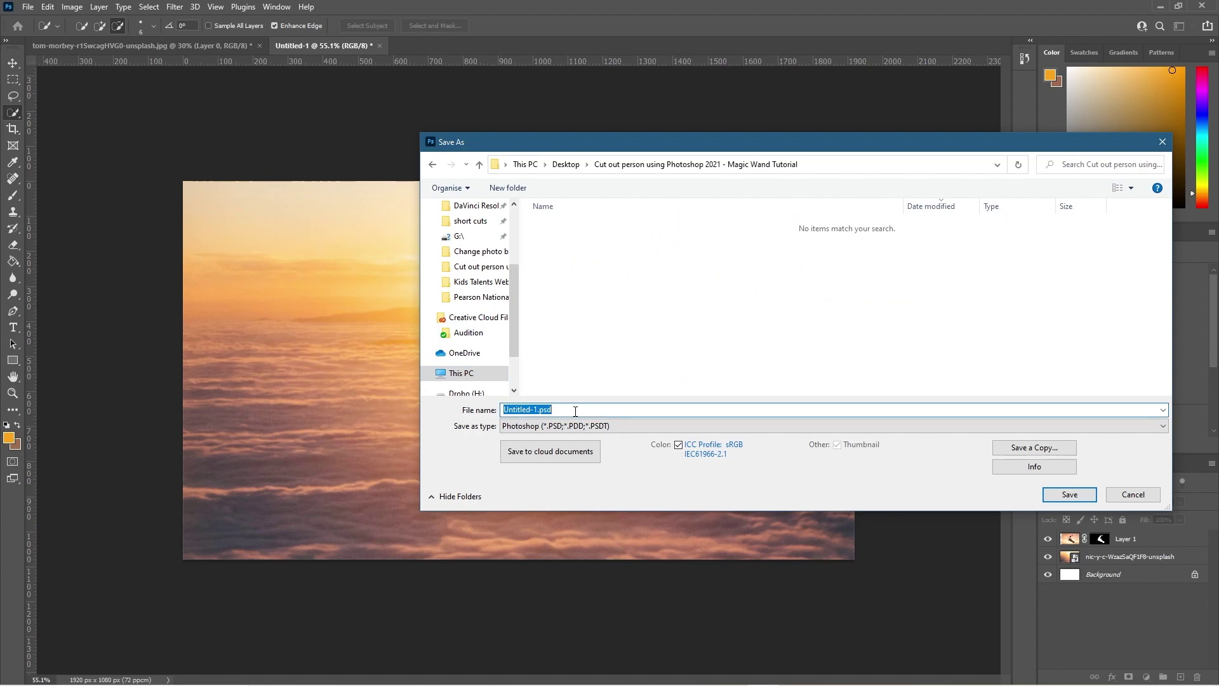
{"action": "type", "text": "cutout-"}
{"action": "key", "text": "Return"}
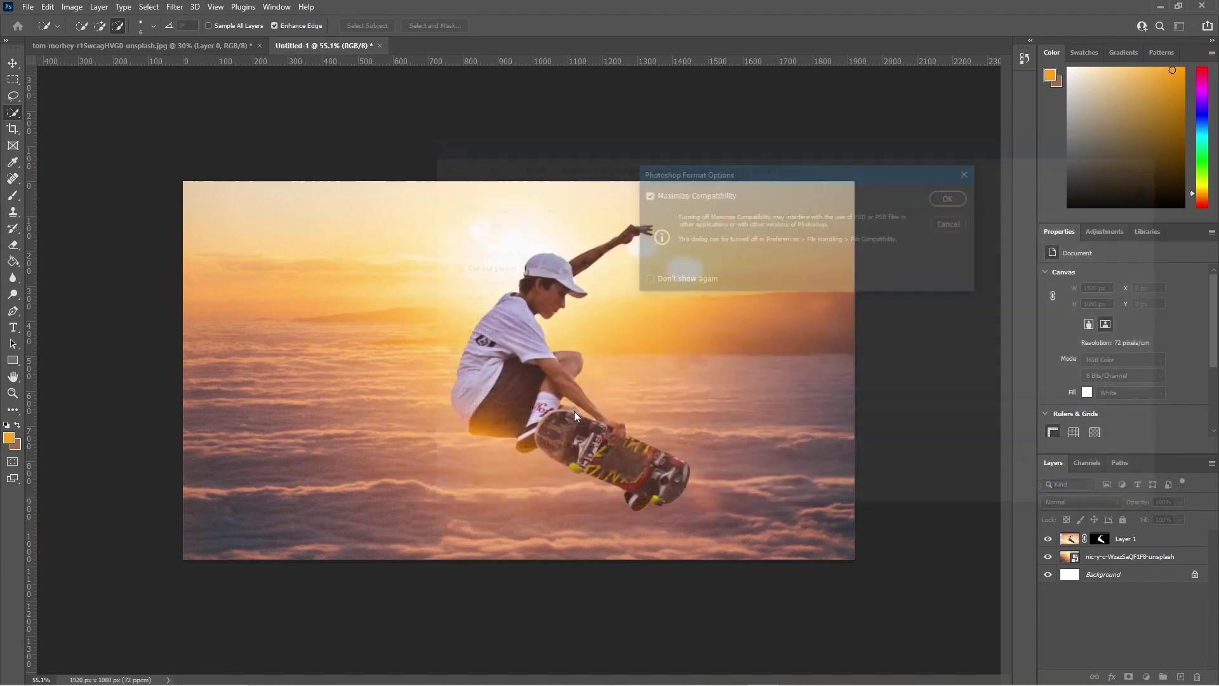
{"action": "left_click", "coordinate": [952, 198]}
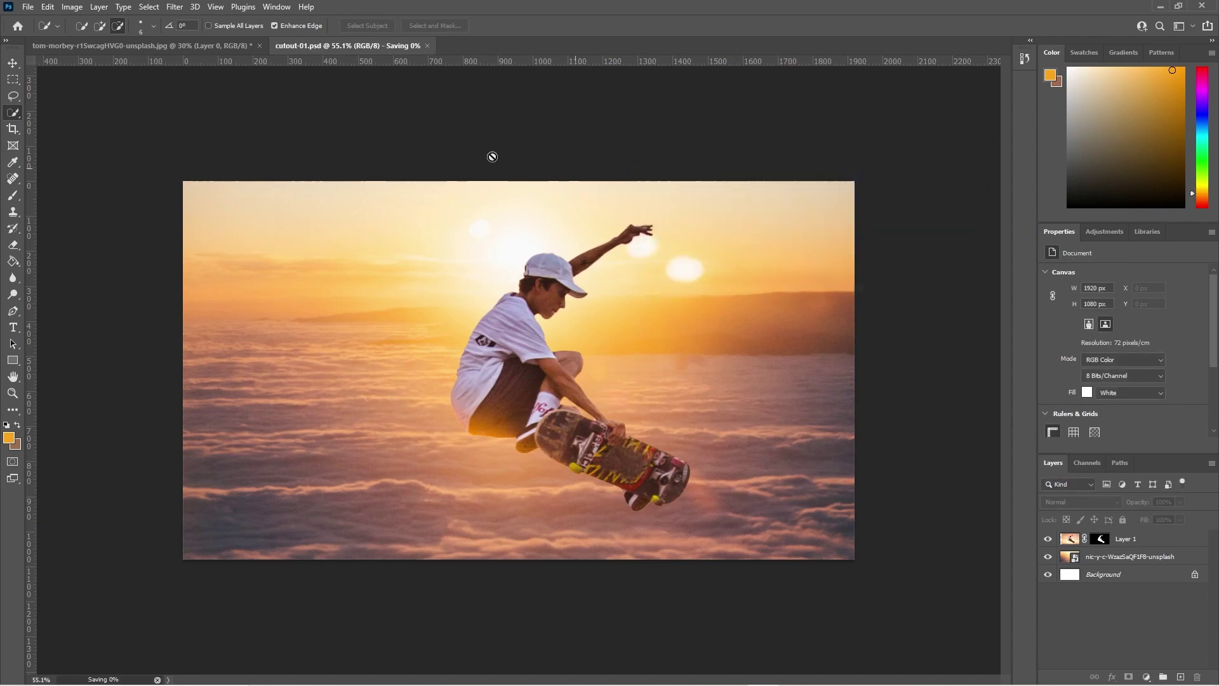
Export the composite as cutout-01.jpg in JPG format at 100% quality and 1920 x 1080 px to the tutorial folder
{"action": "left_click", "coordinate": [28, 6]}
{"action": "mouse_move", "coordinate": [51, 205]}
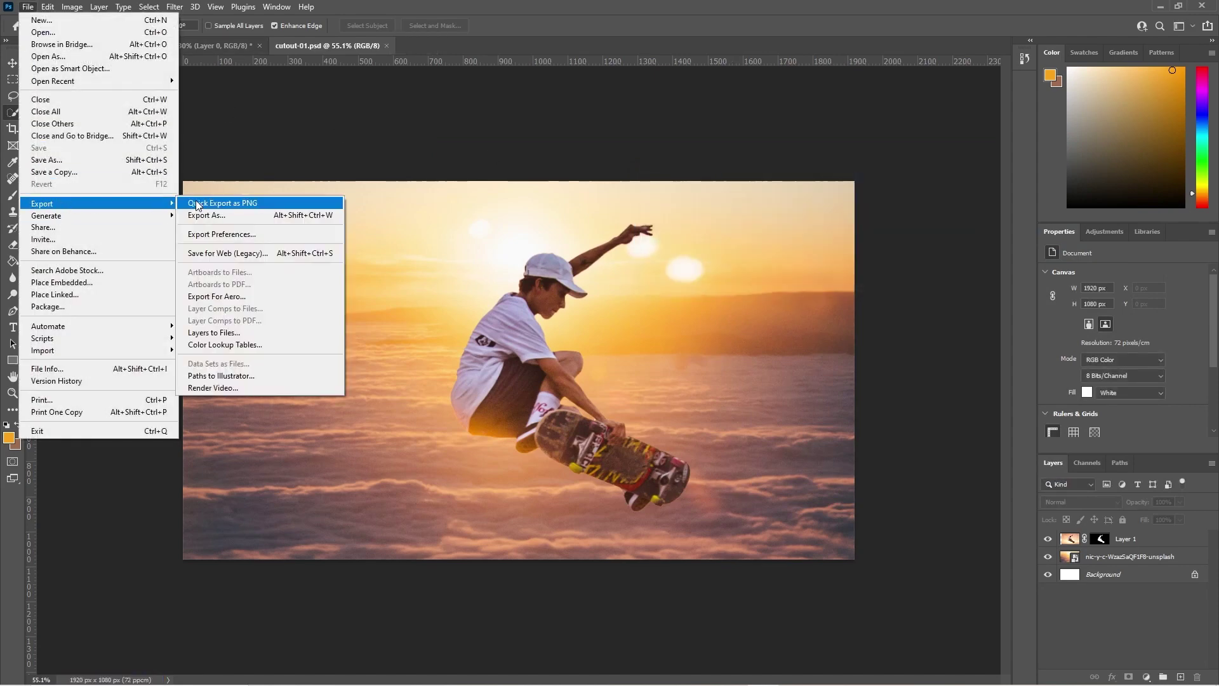
{"action": "left_click", "coordinate": [213, 215]}
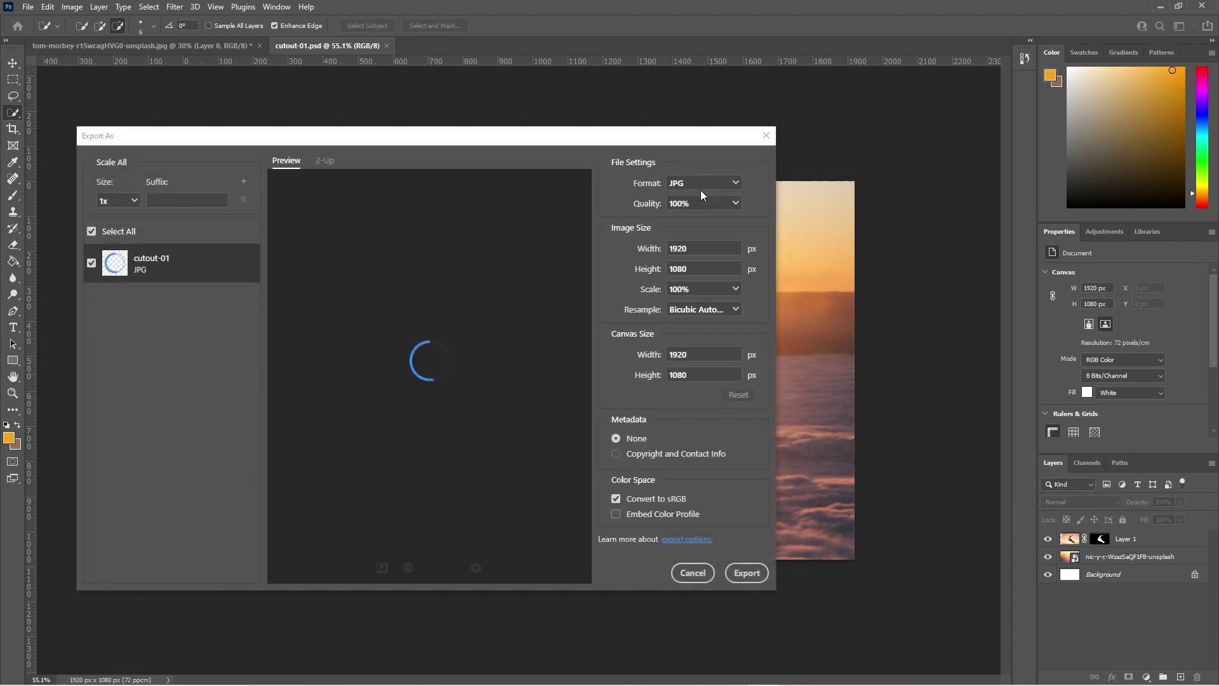
{"action": "left_click", "coordinate": [746, 573]}
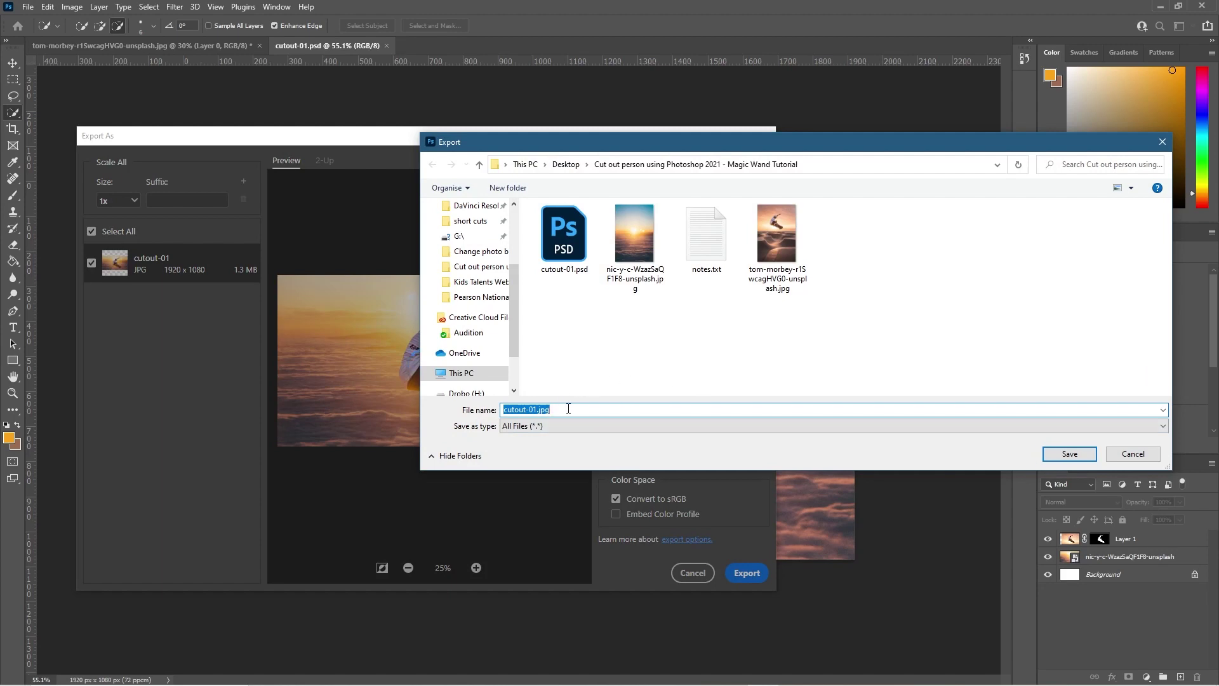
{"action": "left_click", "coordinate": [1069, 453]}
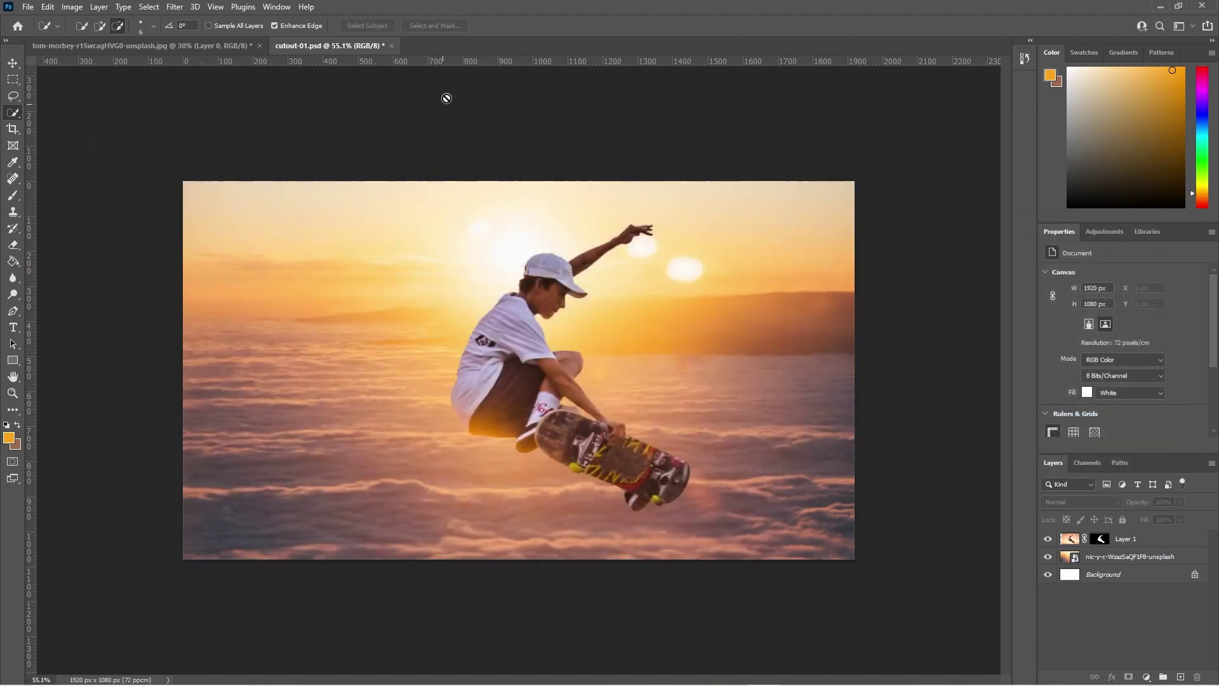
Close cutout-01.psd with its changes saved, and close the original skateboarder document without saving
{"action": "left_click", "coordinate": [391, 46]}
{"action": "left_click", "coordinate": [545, 260]}
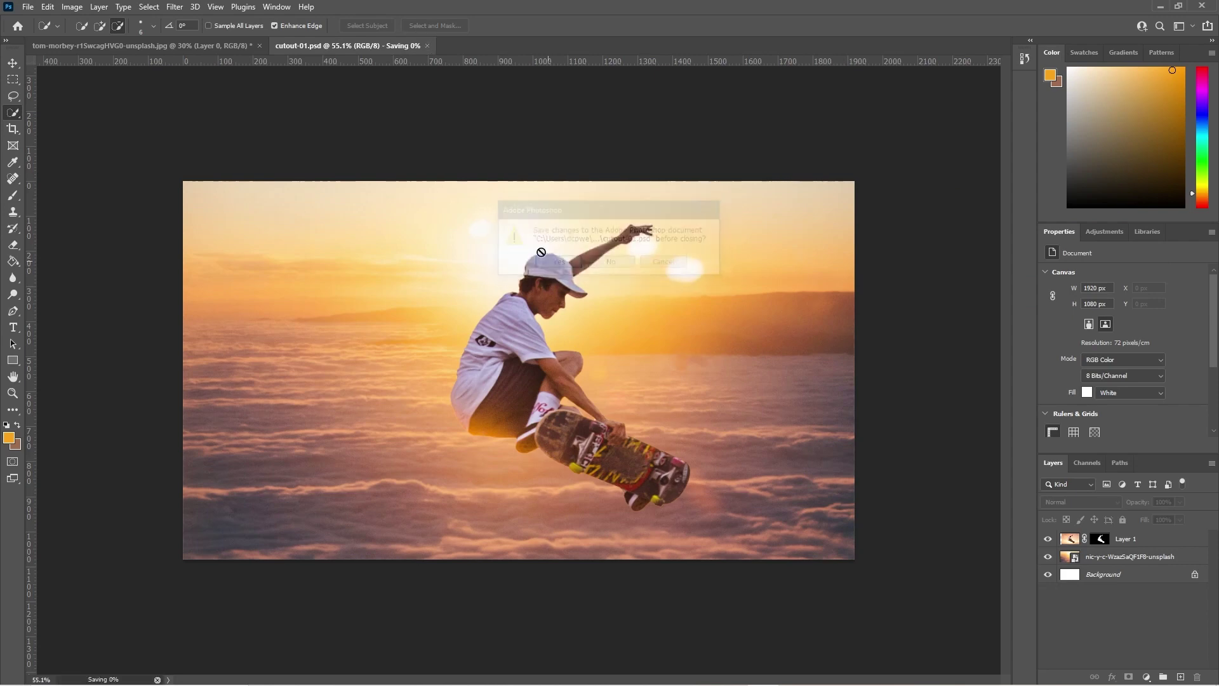
{"action": "left_click", "coordinate": [258, 46]}
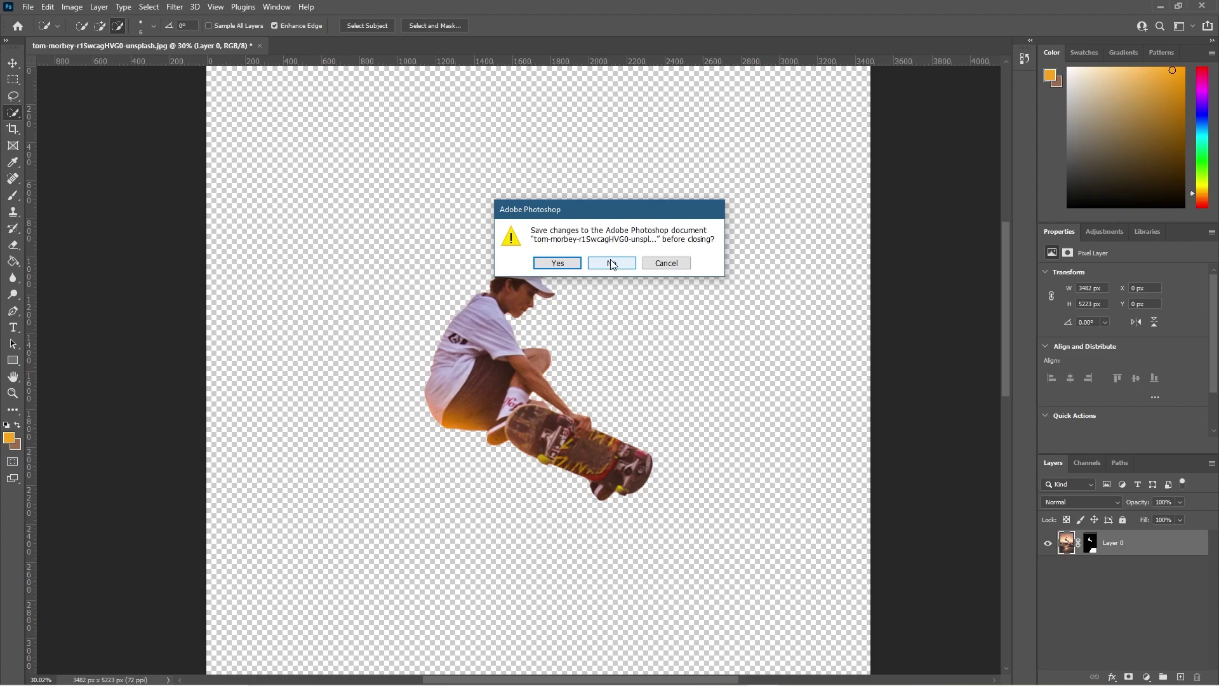
{"action": "left_click", "coordinate": [611, 264]}
Switch to the tutorial folder in File Explorer, view the exported cutout-01.jpg in Photos, and close the viewer and folder
{"action": "left_click", "coordinate": [1159, 6]}
{"action": "left_click_drag", "start_coordinate": [1095, 203], "coordinate": [523, 105]}
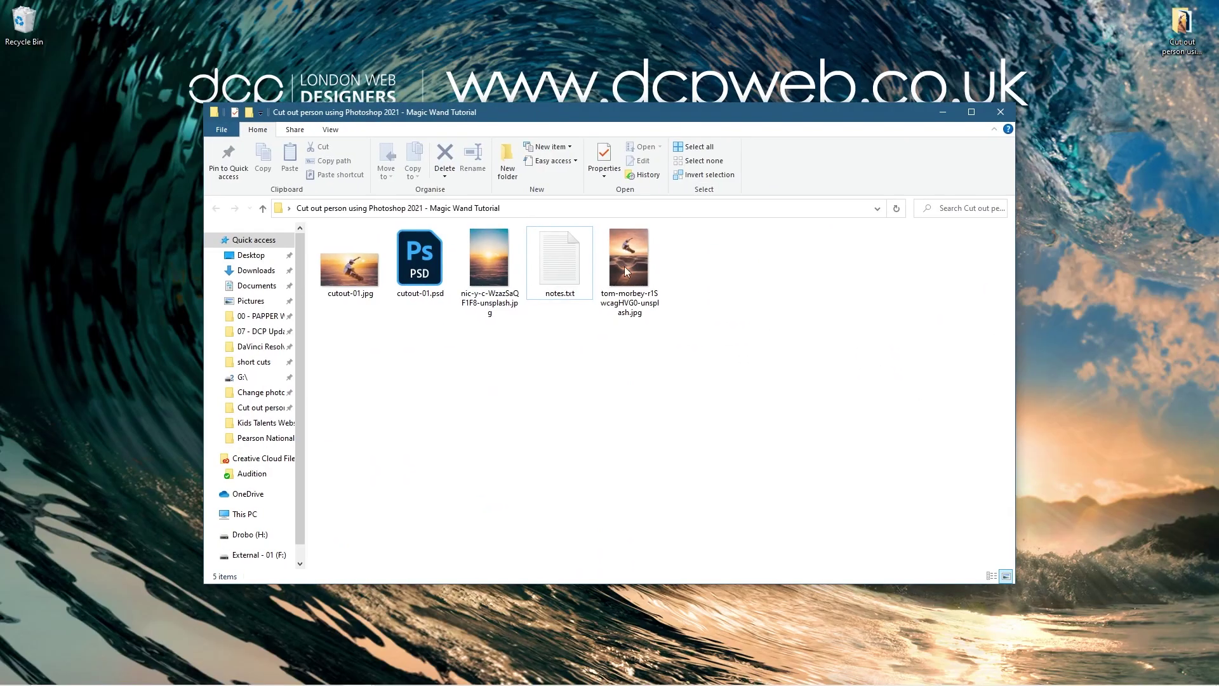
{"action": "left_click", "coordinate": [370, 297]}
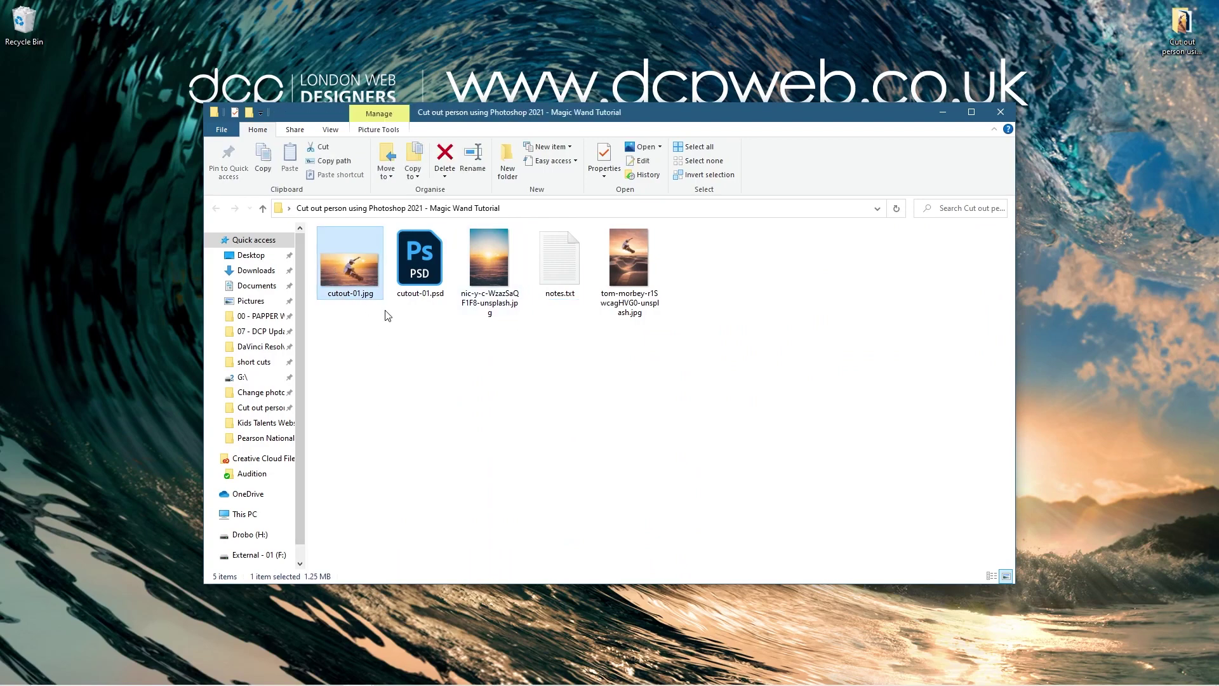
{"action": "double_click", "coordinate": [352, 269]}
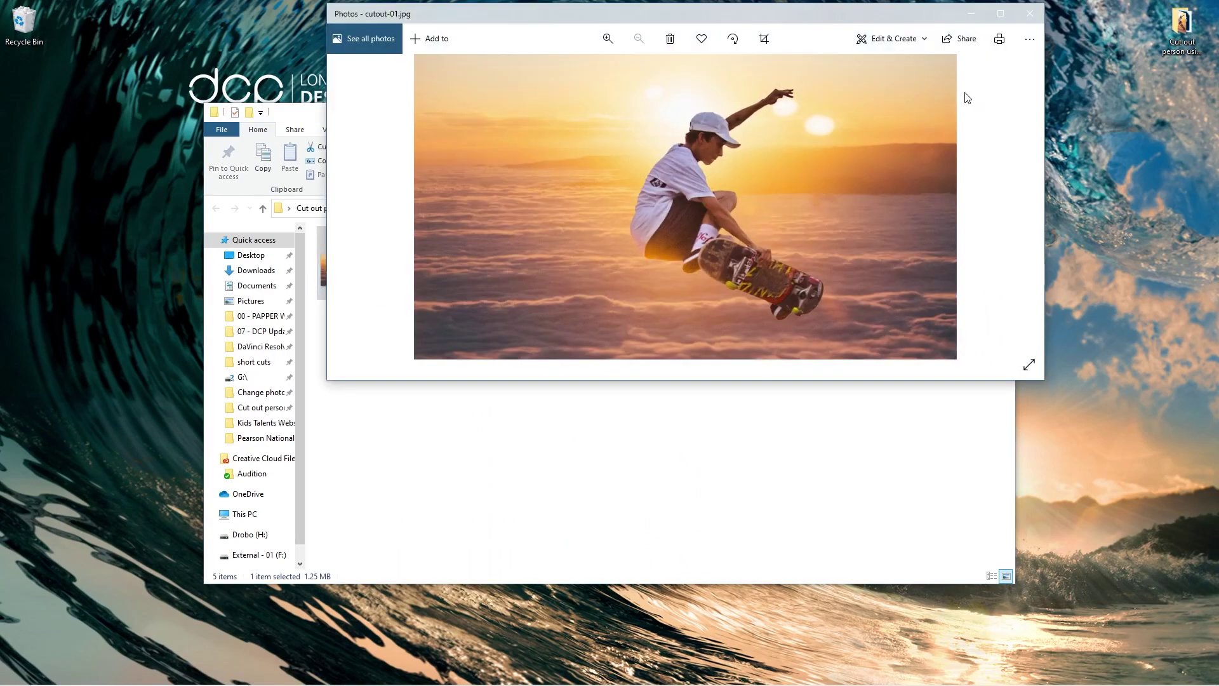
{"action": "left_click", "coordinate": [1029, 13]}
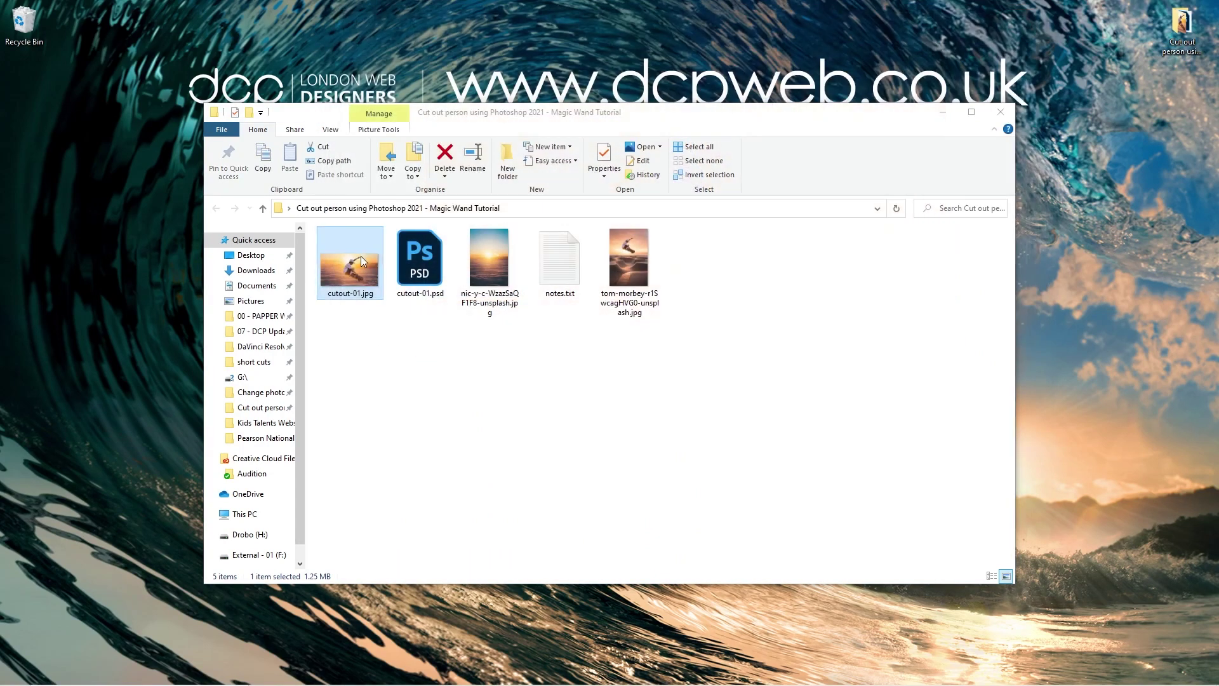
{"action": "right_click", "coordinate": [360, 262]}
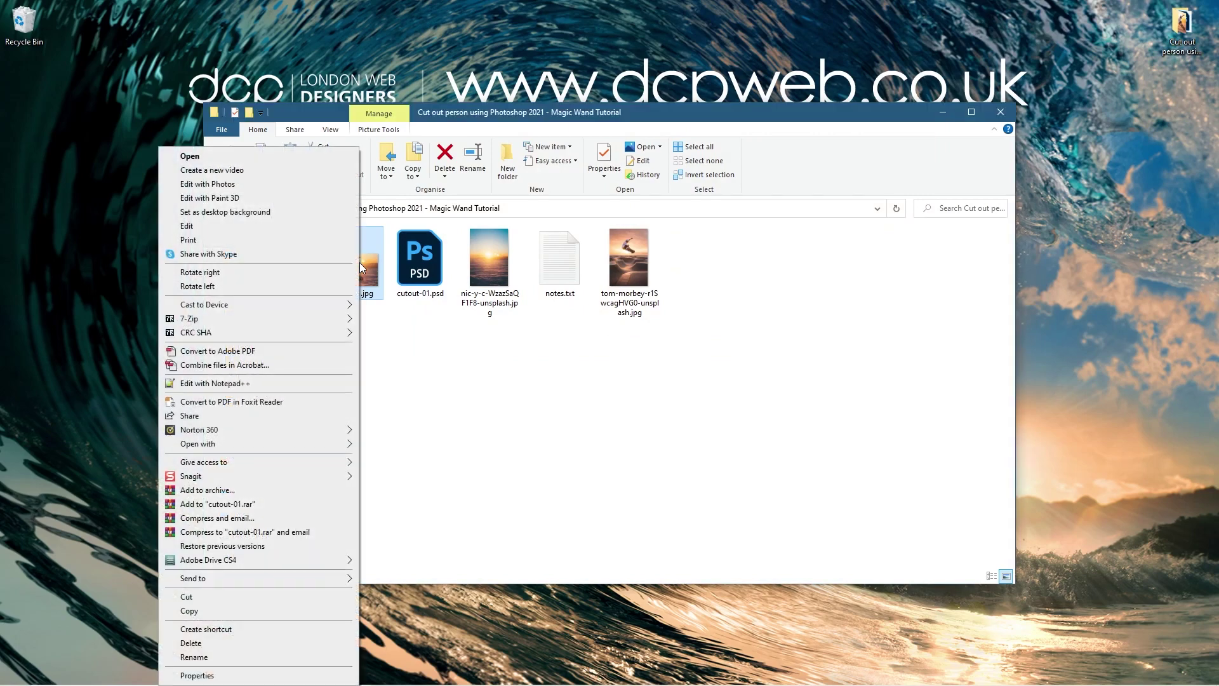
{"action": "left_click", "coordinate": [253, 213]}
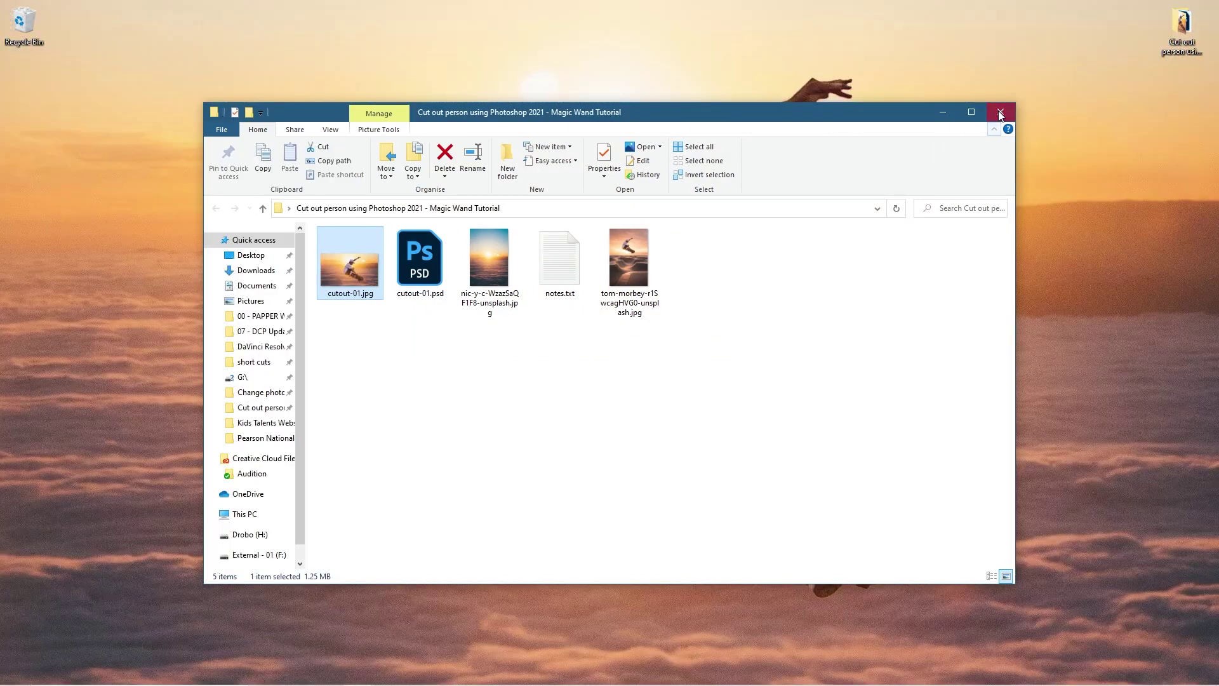
{"action": "left_click", "coordinate": [1008, 114]}
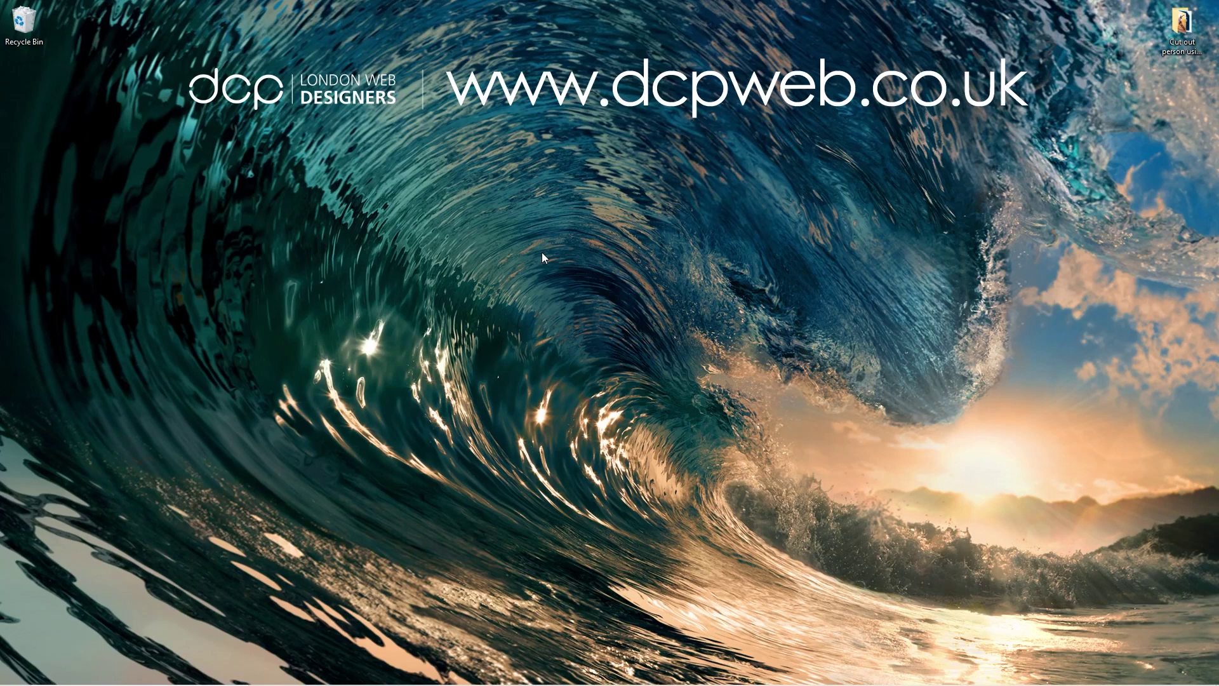
Inspect the original skateboarder photo from the tutorial folder at 52% zoom in Photos, close it, and reopen the folder
{"action": "double_click", "coordinate": [1174, 27]}
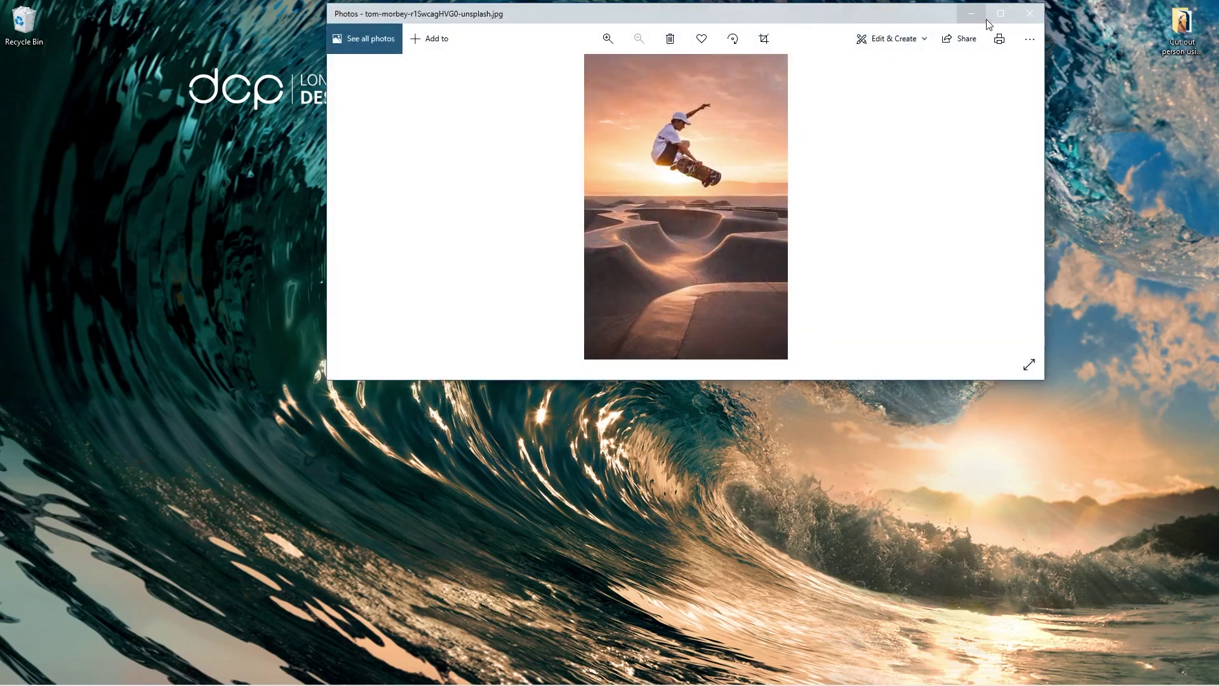
{"action": "left_click", "coordinate": [990, 16]}
{"action": "scroll", "coordinate": [596, 216], "scroll_direction": "up", "scroll_amount": 3}
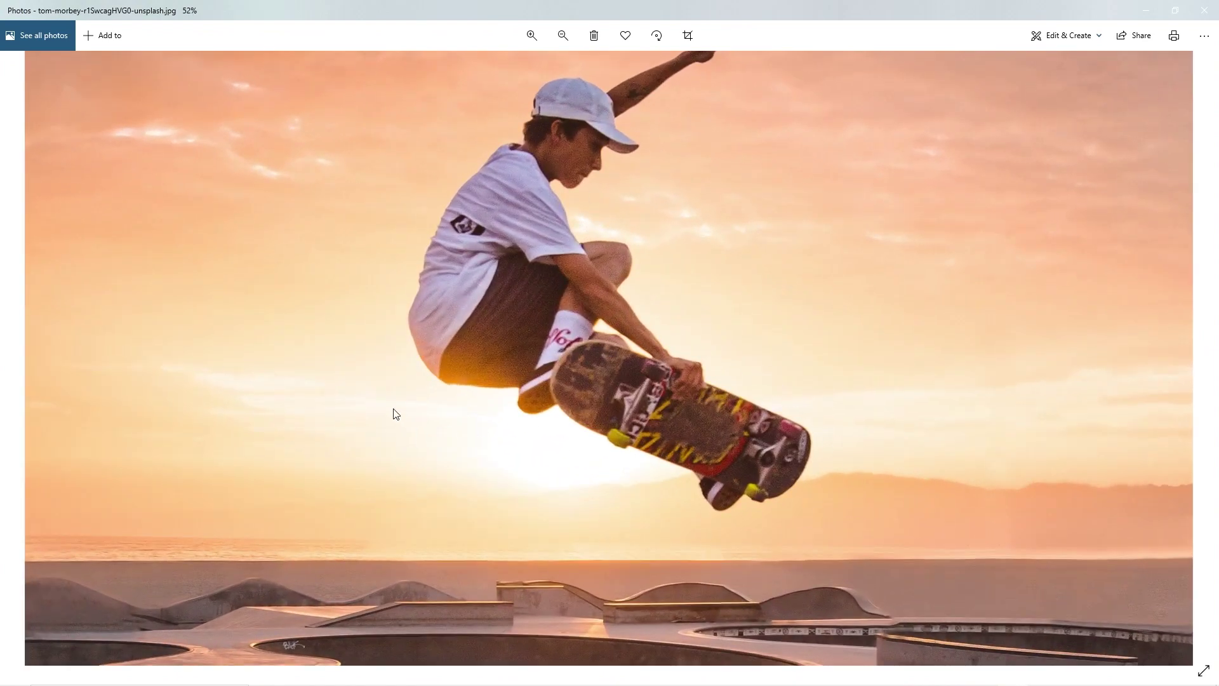
{"action": "left_click_drag", "start_coordinate": [749, 224], "coordinate": [771, 269]}
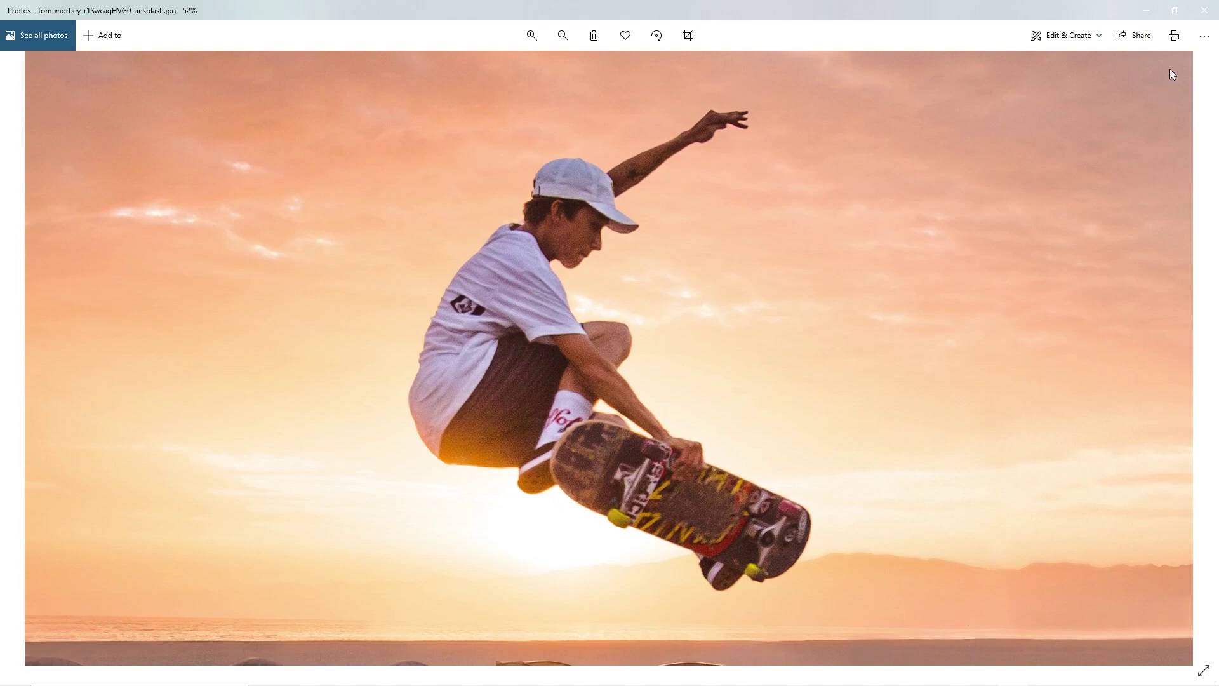
{"action": "left_click", "coordinate": [1205, 10]}
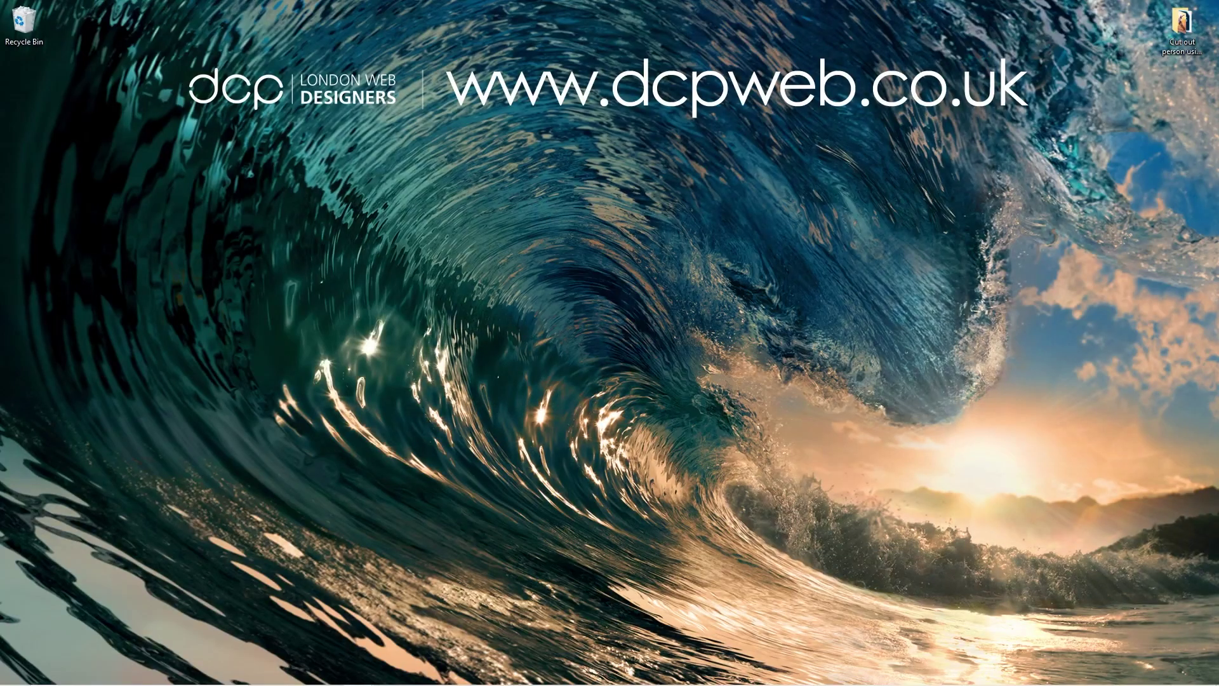
{"action": "double_click", "coordinate": [1181, 23]}
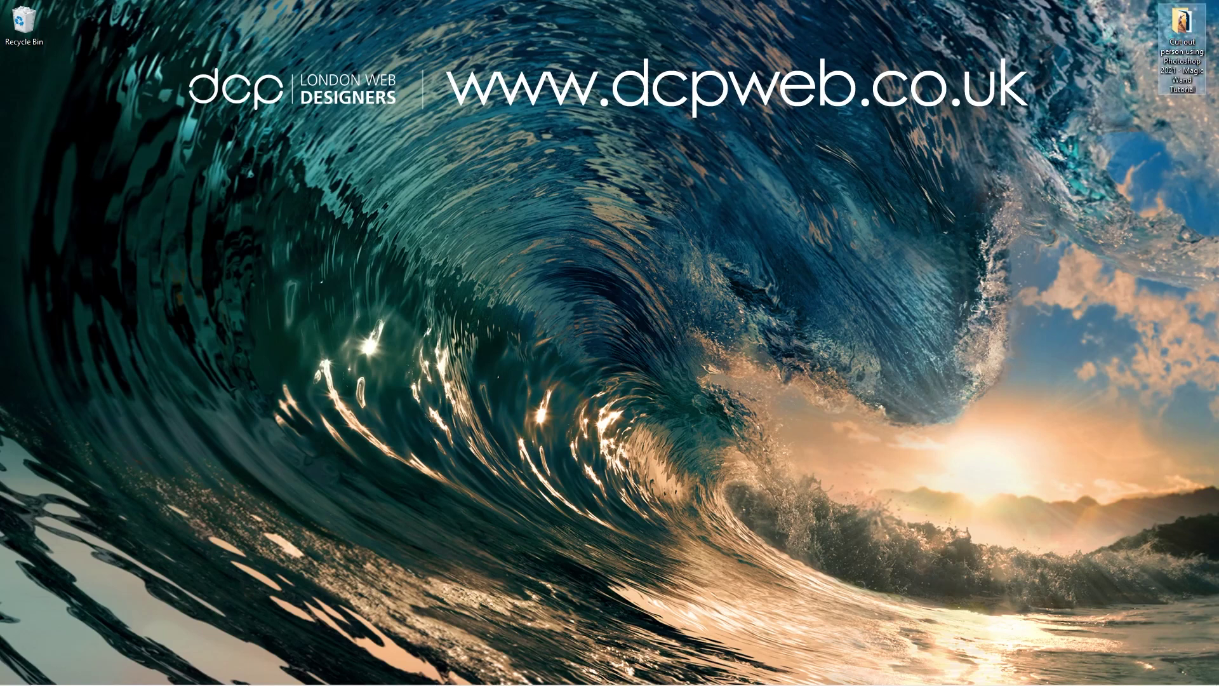